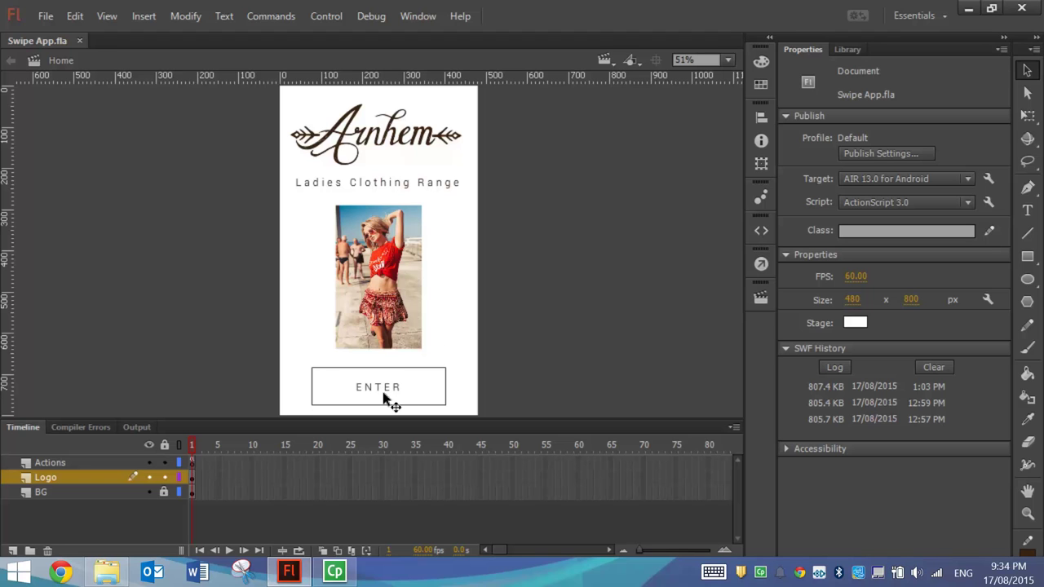
# Open the Clothing scene and show all of its gallery images on the stage.
pyautogui.click(604, 60)
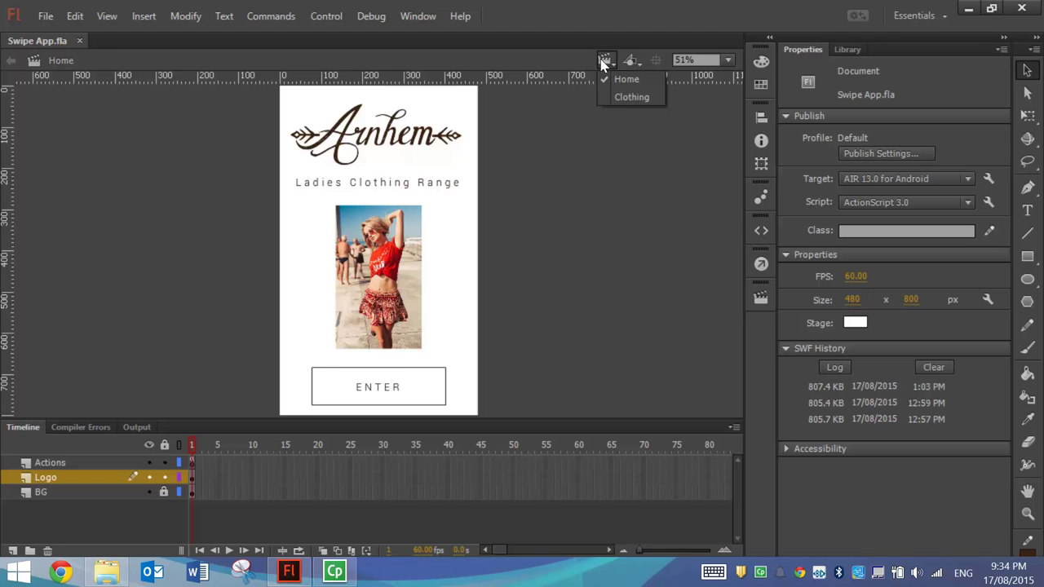
pyautogui.click(625, 98)
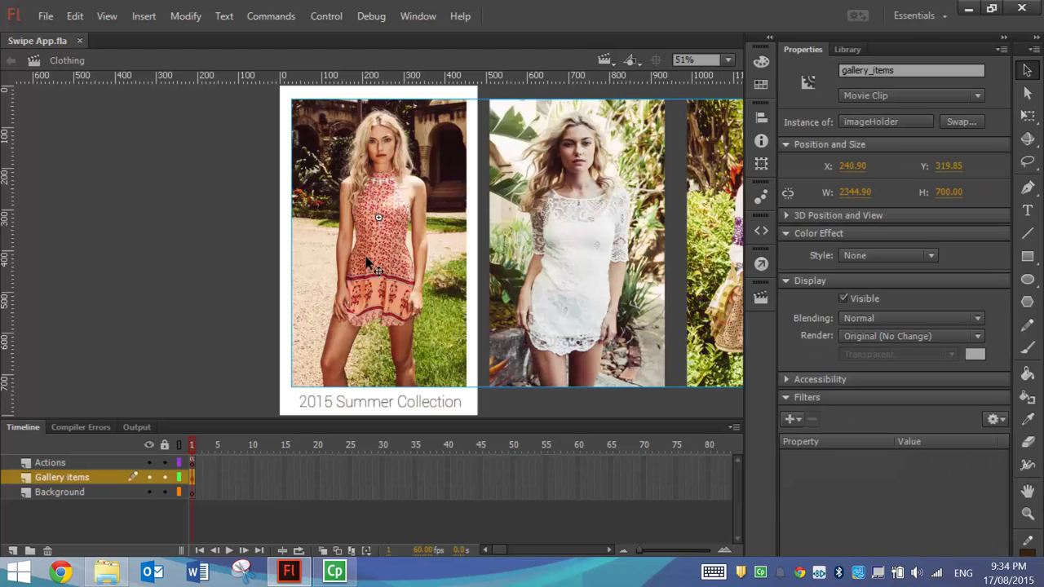
pyautogui.click(728, 60)
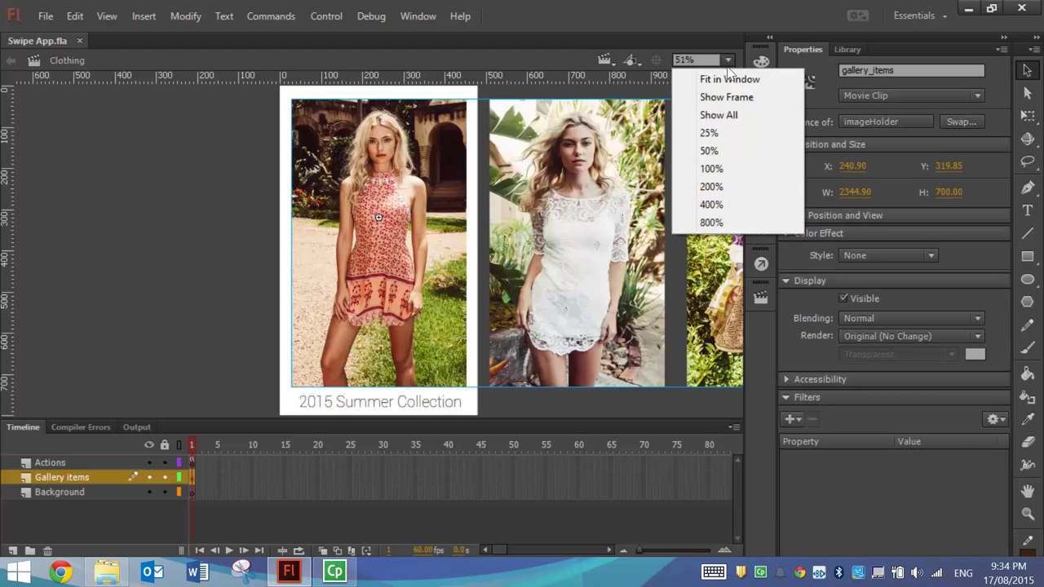
pyautogui.click(728, 115)
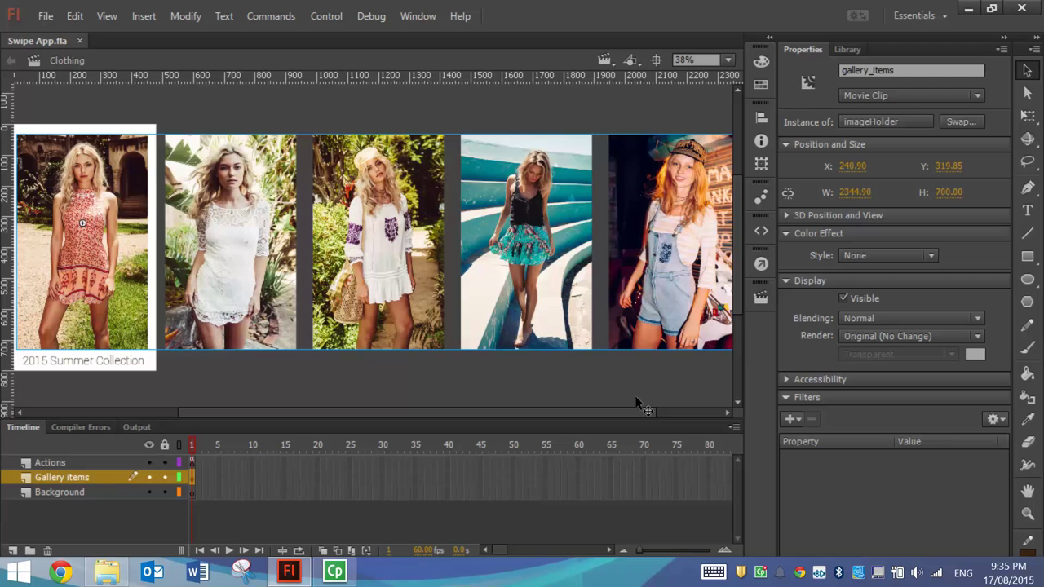
# Test the movie and enter the clothing gallery from the app's home screen.
pyautogui.hotkey('ctrl', 'Return')
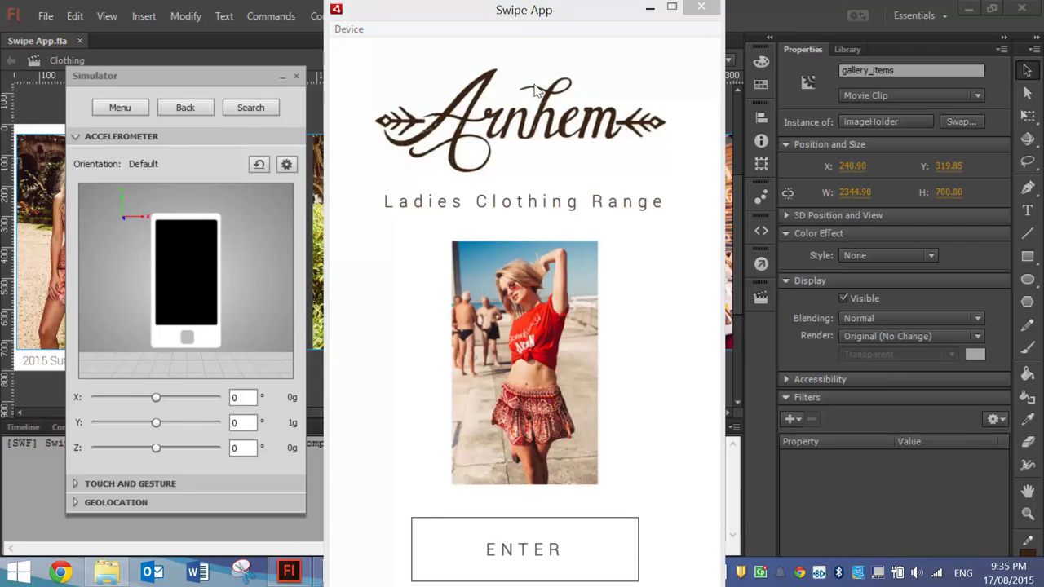
pyautogui.moveTo(541, 15); pyautogui.dragTo(539, 15)
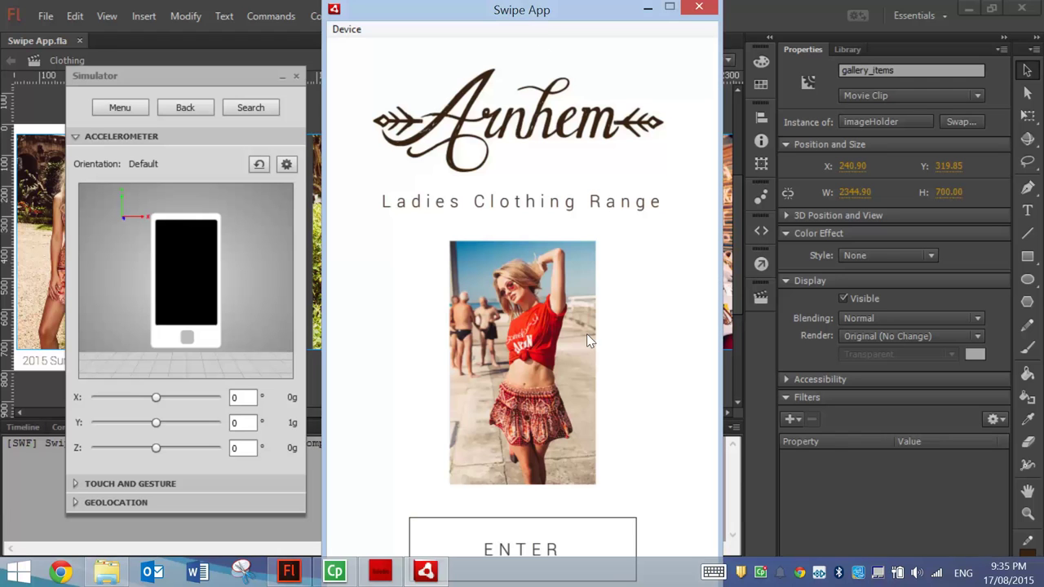
pyautogui.click(546, 542)
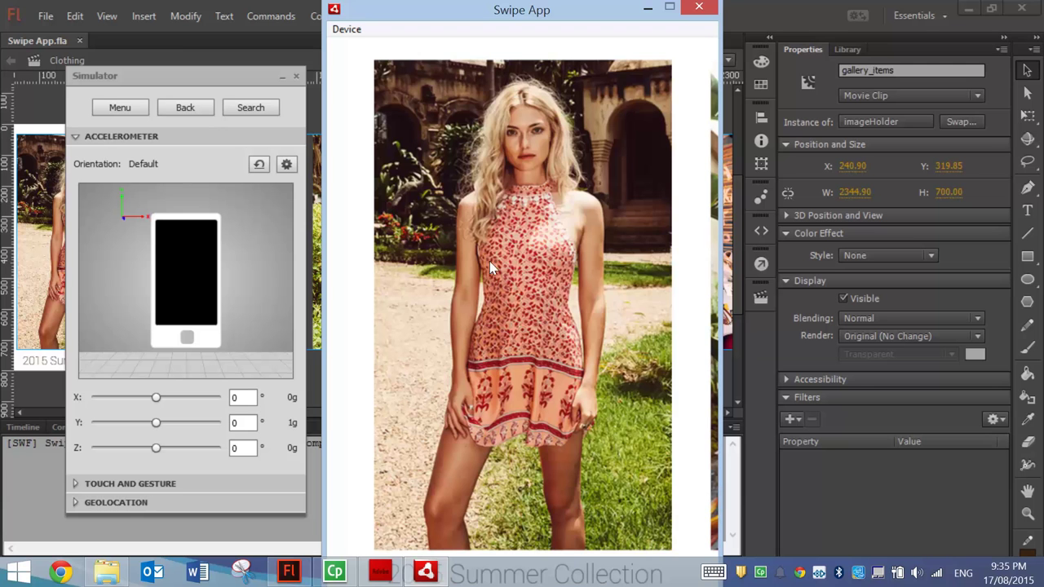
# Enable the simulator's touch layer and choose the Swipe gesture.
pyautogui.click(121, 483)
pyautogui.click(97, 182)
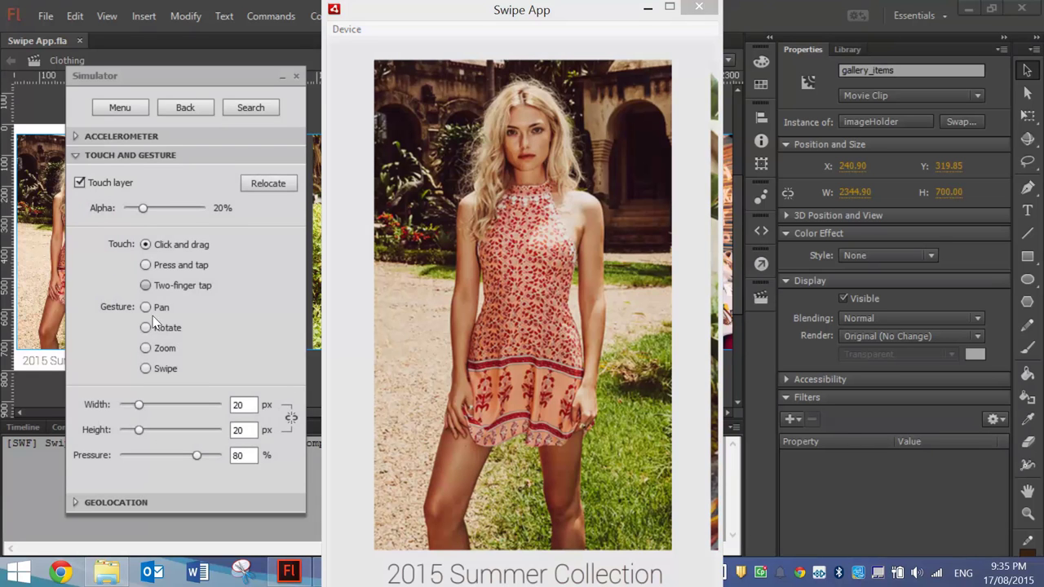
pyautogui.click(167, 371)
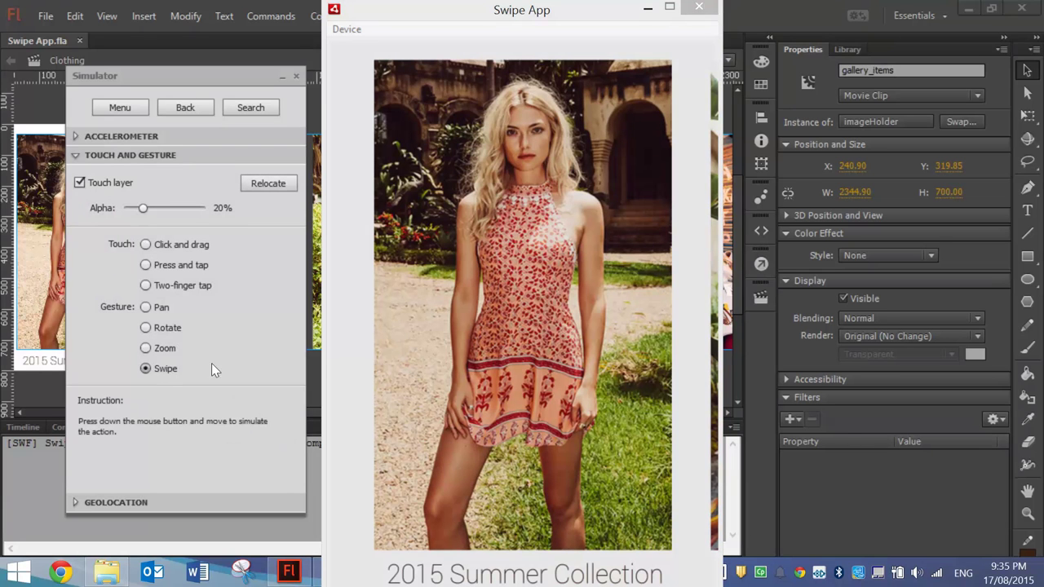
# Swipe forward through the gallery images and back to the first one, and close the test window.
pyautogui.moveTo(628, 459); pyautogui.dragTo(450, 321)
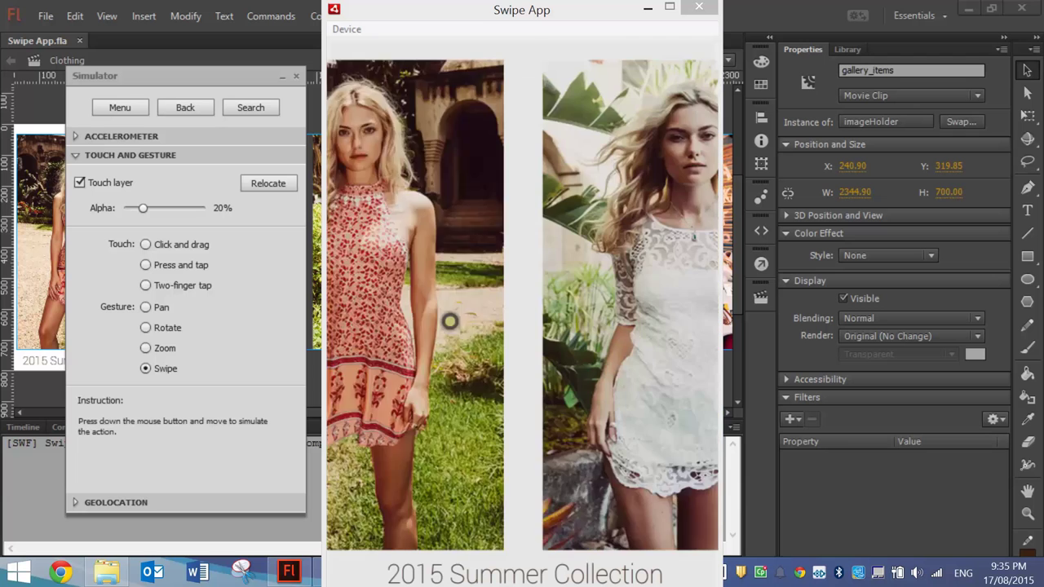
pyautogui.moveTo(612, 334); pyautogui.dragTo(457, 322)
pyautogui.moveTo(612, 341); pyautogui.dragTo(481, 342)
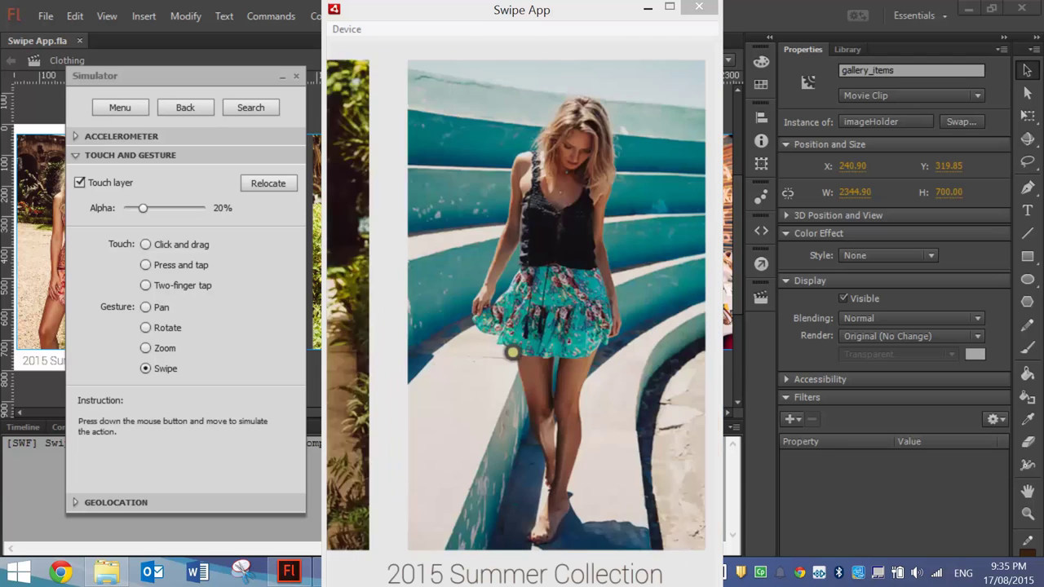
pyautogui.moveTo(603, 352); pyautogui.dragTo(509, 359)
pyautogui.moveTo(455, 413); pyautogui.dragTo(629, 361)
pyautogui.moveTo(489, 285); pyautogui.dragTo(611, 239)
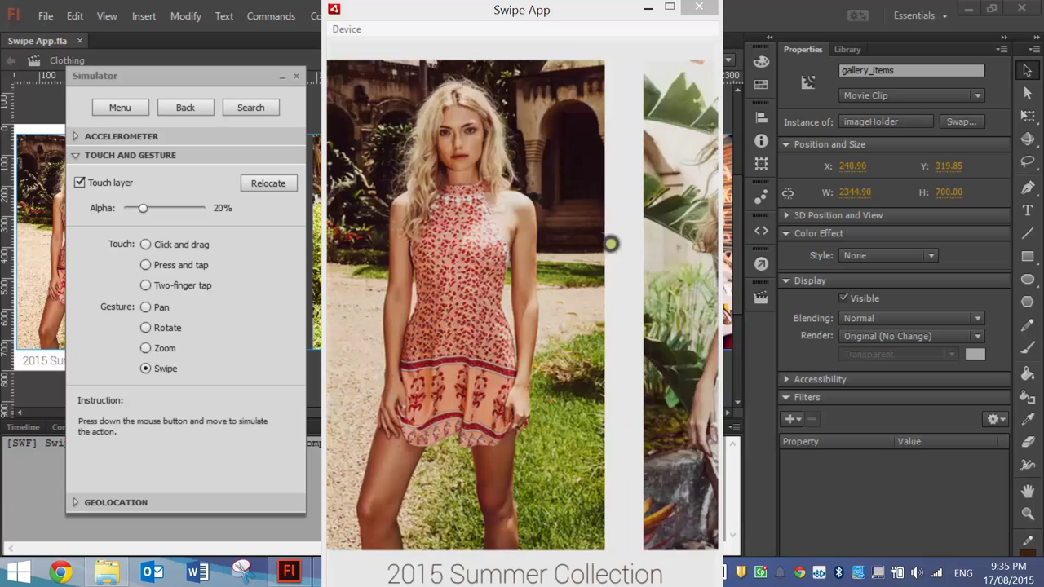
pyautogui.click(705, 6)
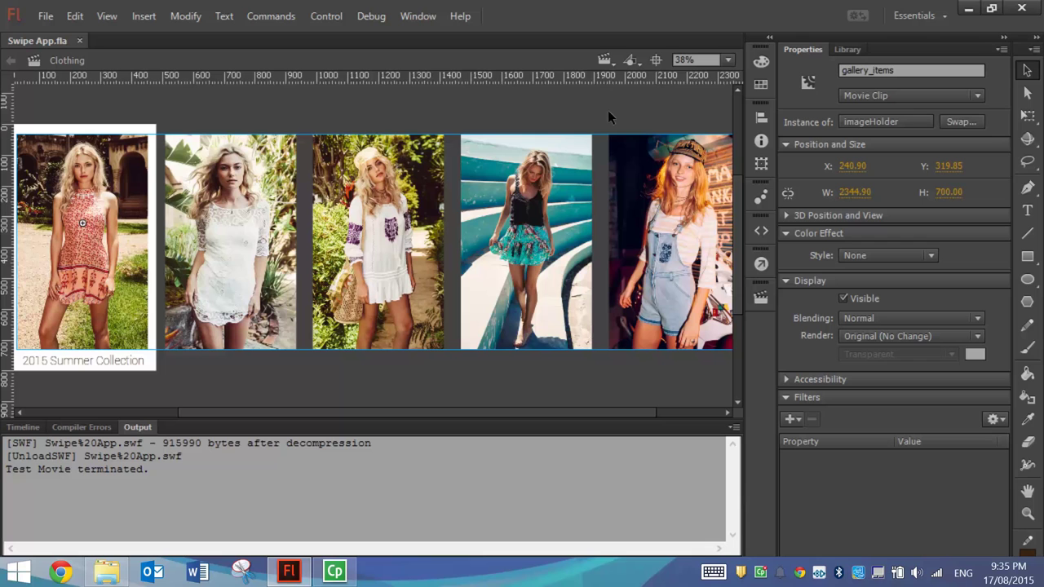
# Return to the Home scene fitted in the window and close the Swipe App.fla document.
pyautogui.click(604, 62)
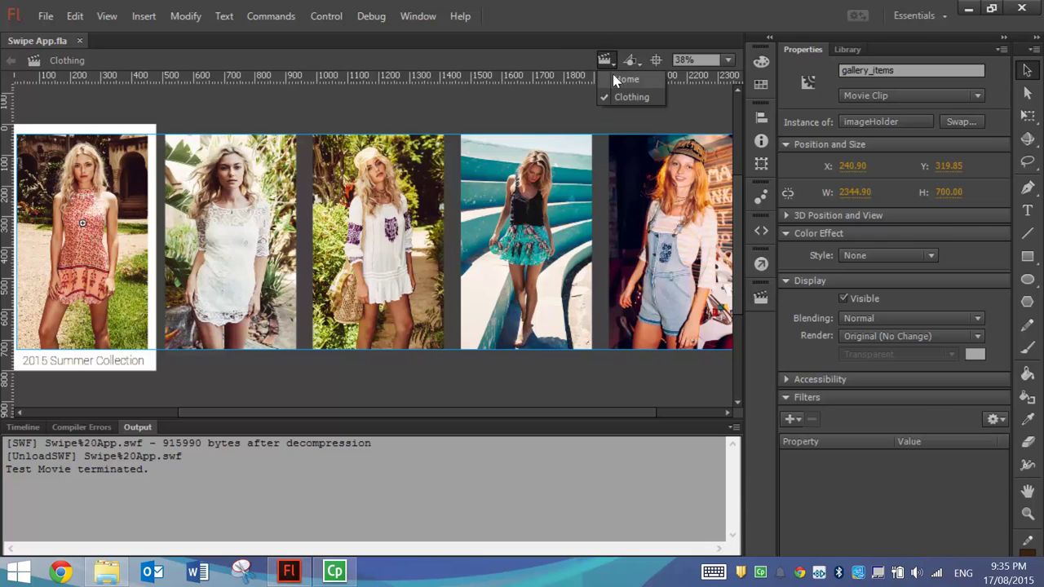
pyautogui.click(615, 77)
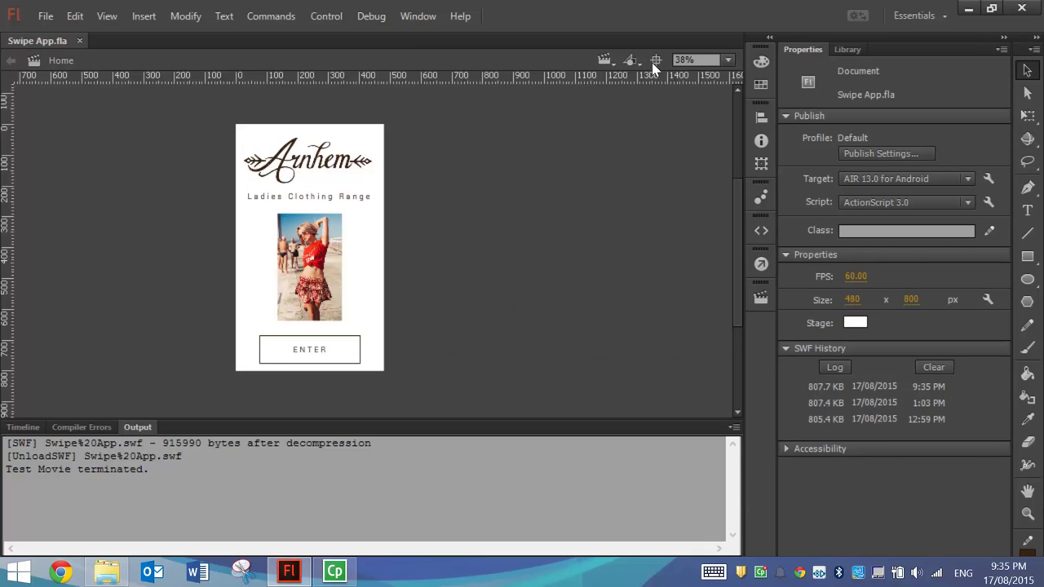
pyautogui.click(727, 60)
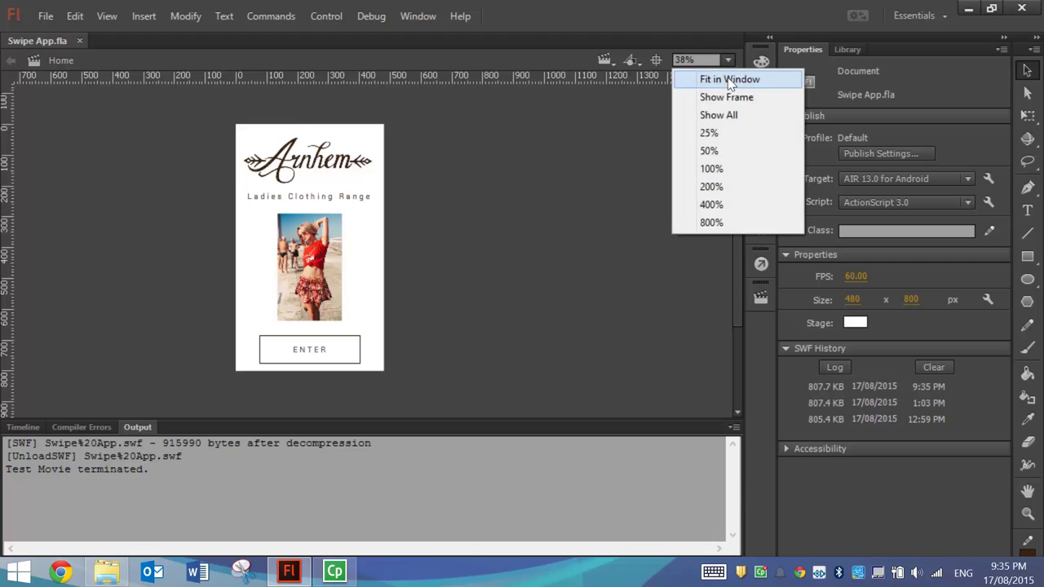
pyautogui.click(728, 80)
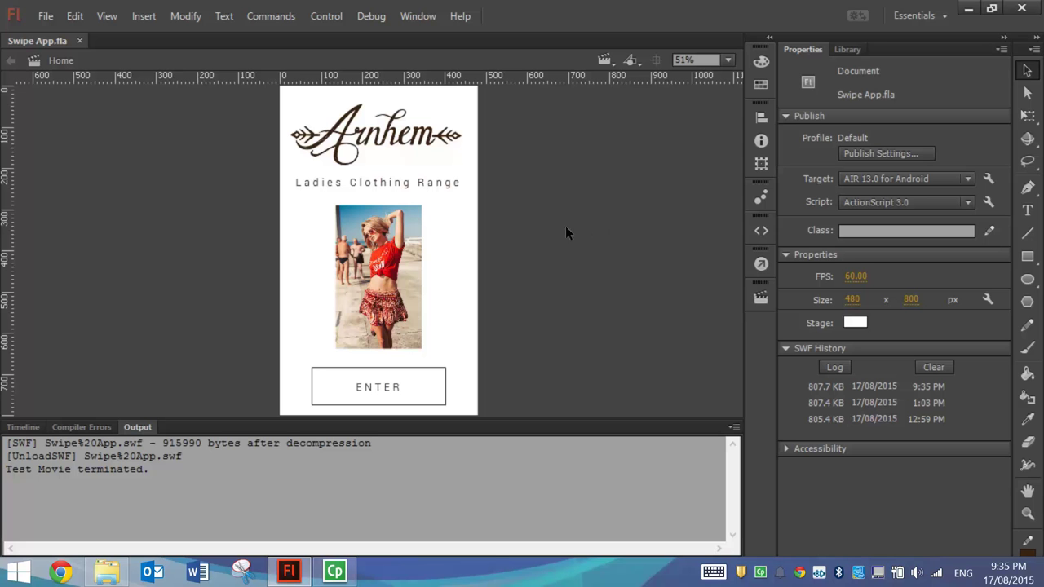
pyautogui.click(79, 40)
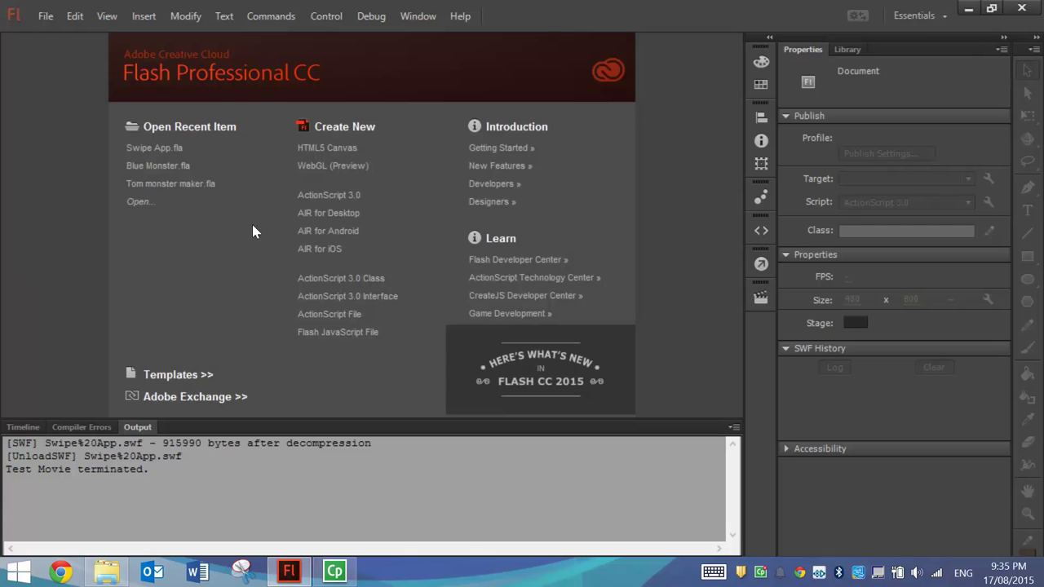
# Create a new document from the AIR for Android Swipe Gallery template.
pyautogui.click(183, 375)
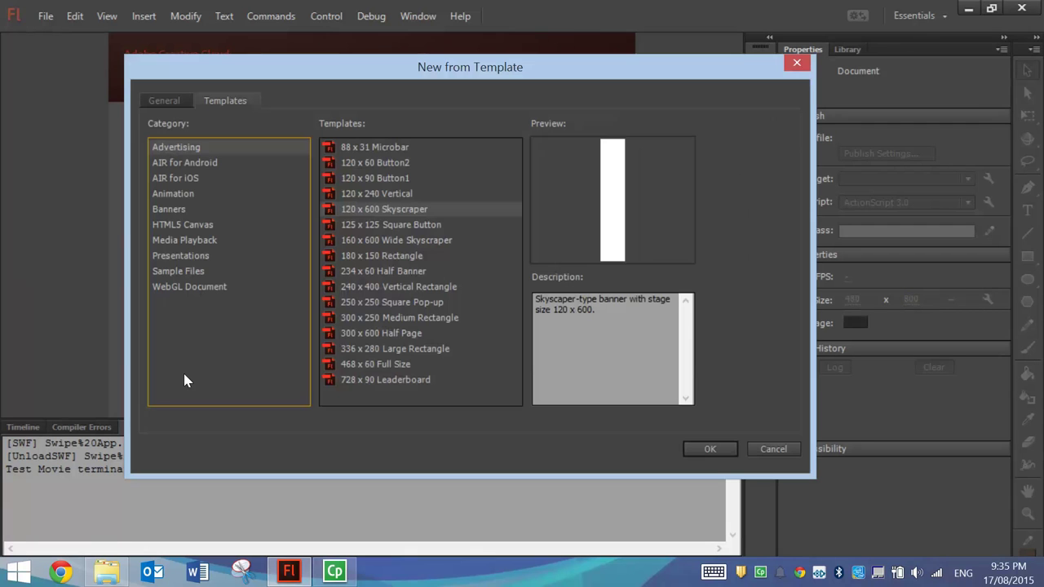
pyautogui.click(190, 165)
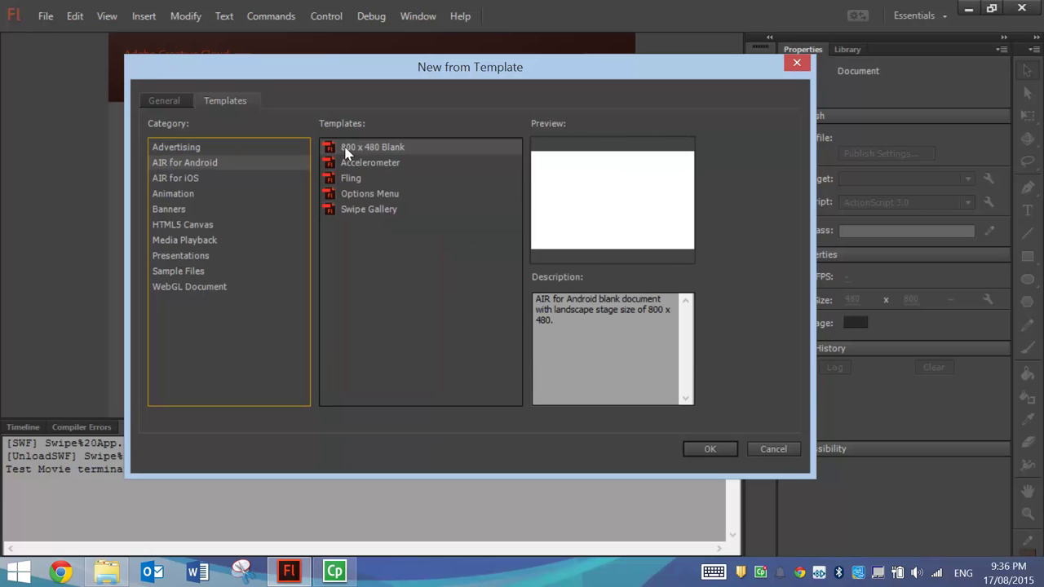
pyautogui.click(352, 209)
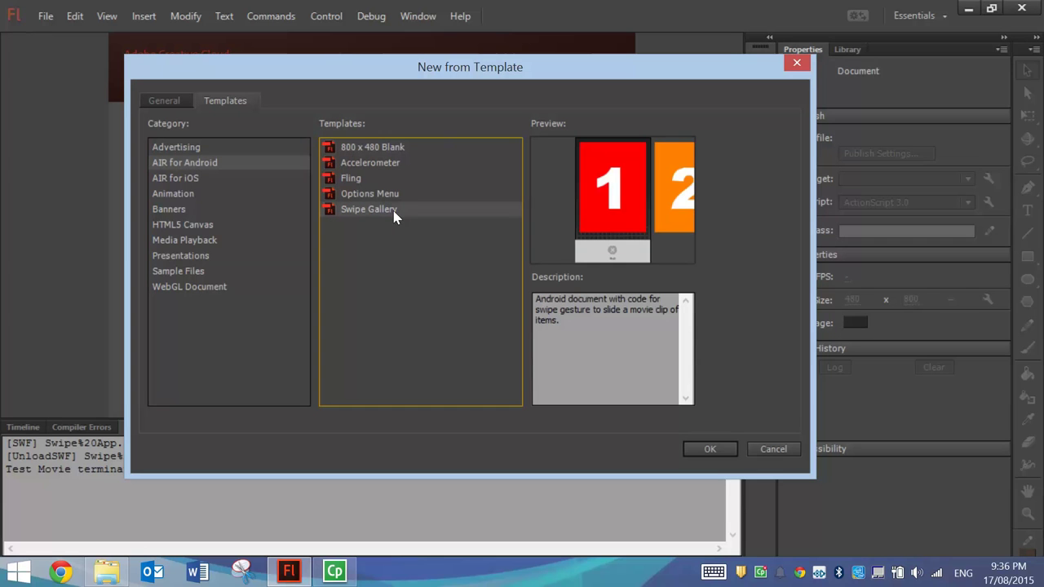
pyautogui.click(726, 453)
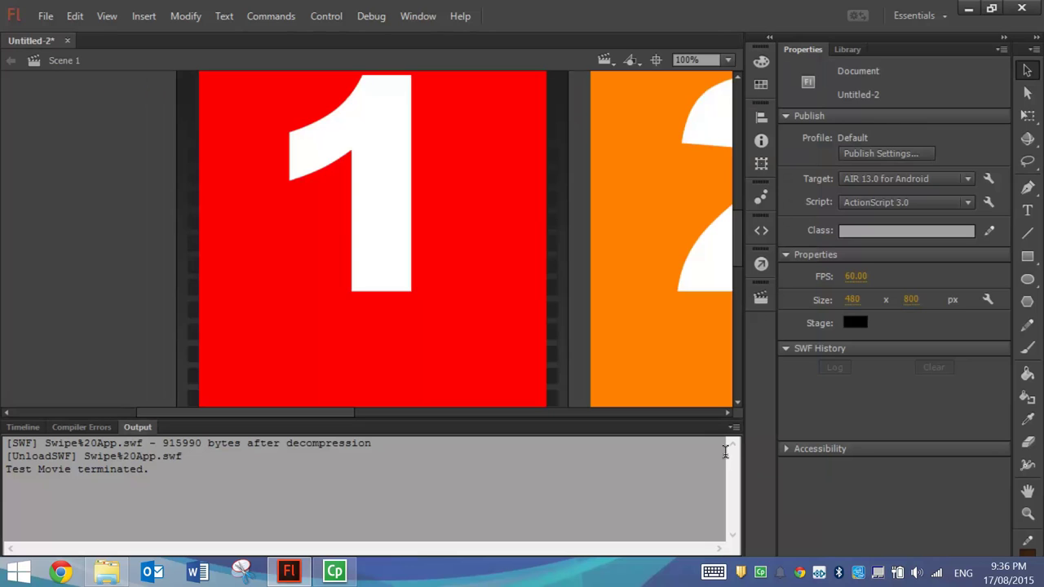
pyautogui.click(727, 60)
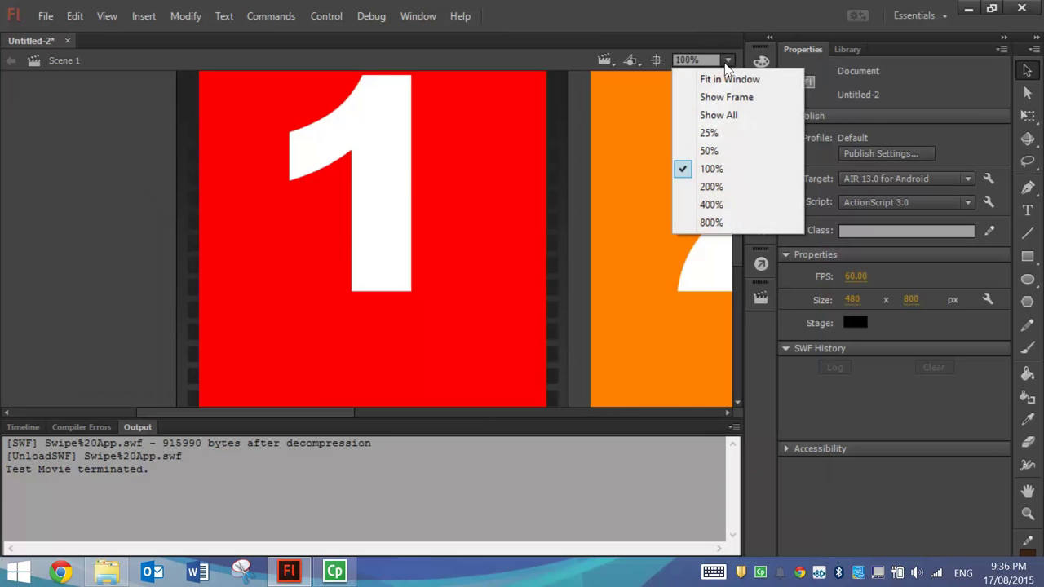
pyautogui.click(721, 79)
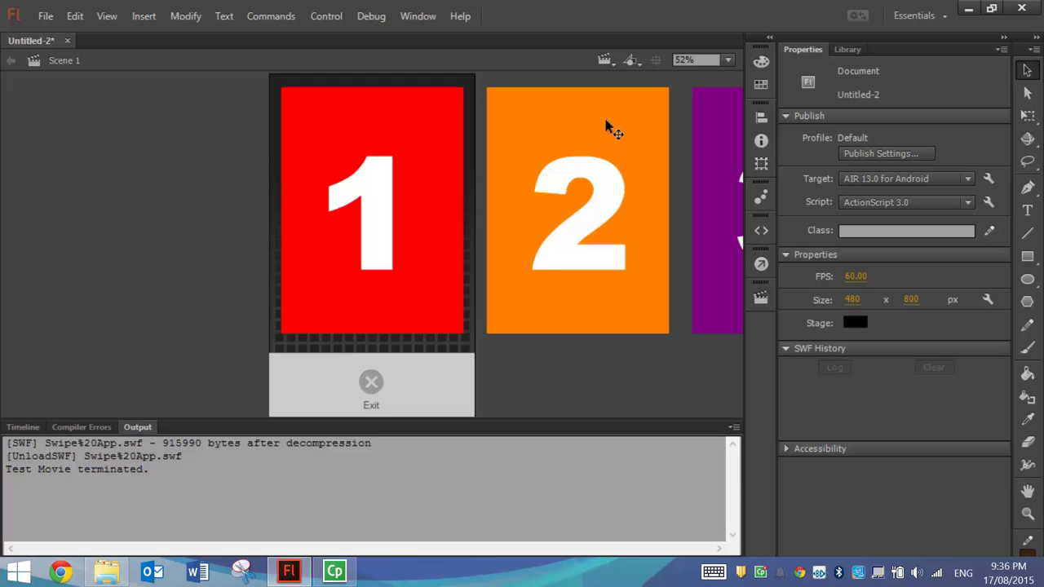
# Add a scene named Home and place it above Scene 1 in the scene order.
pyautogui.click(417, 16)
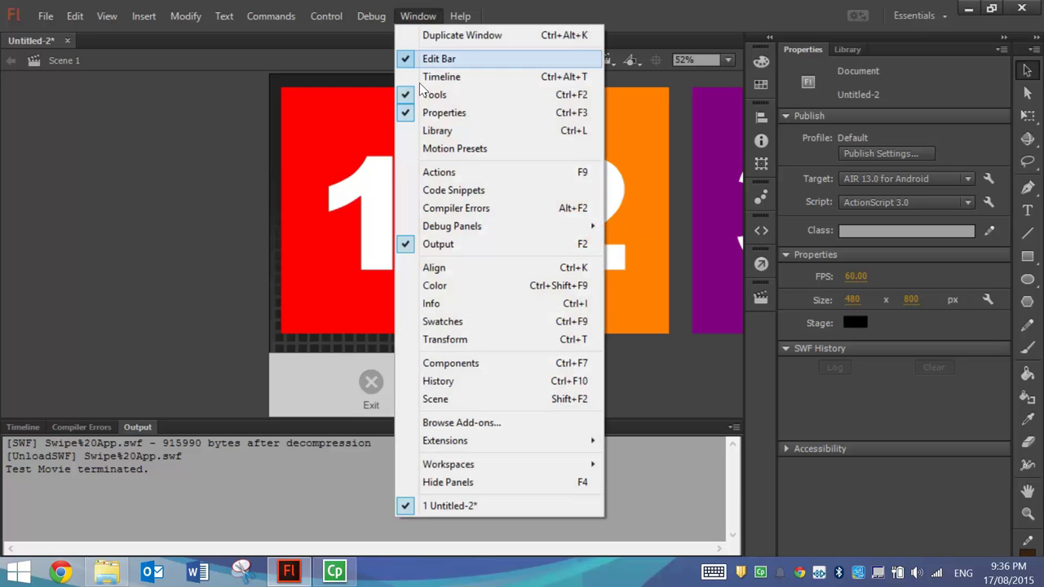
pyautogui.click(505, 400)
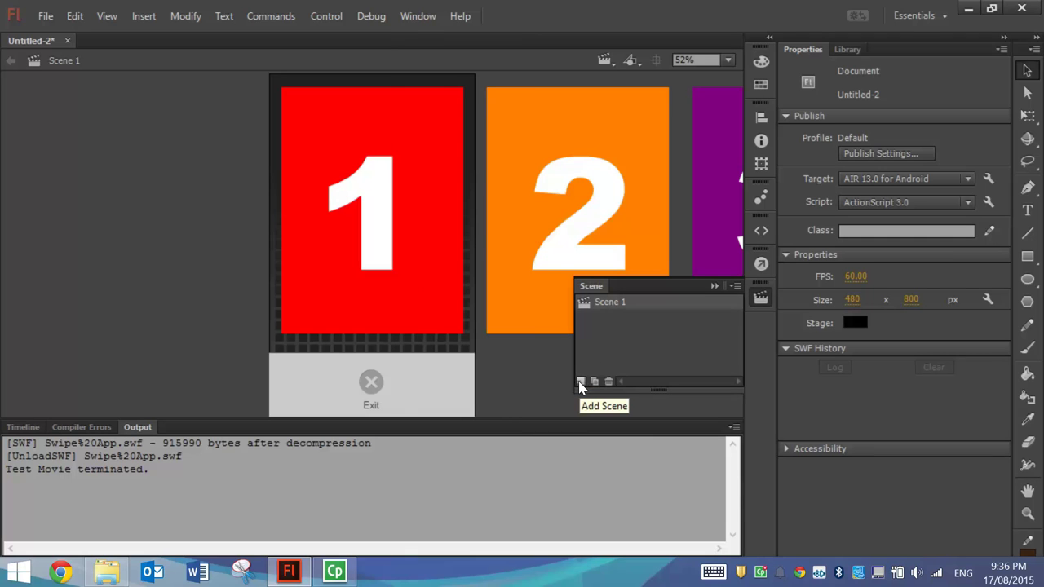
pyautogui.click(580, 382)
pyautogui.doubleClick(612, 318)
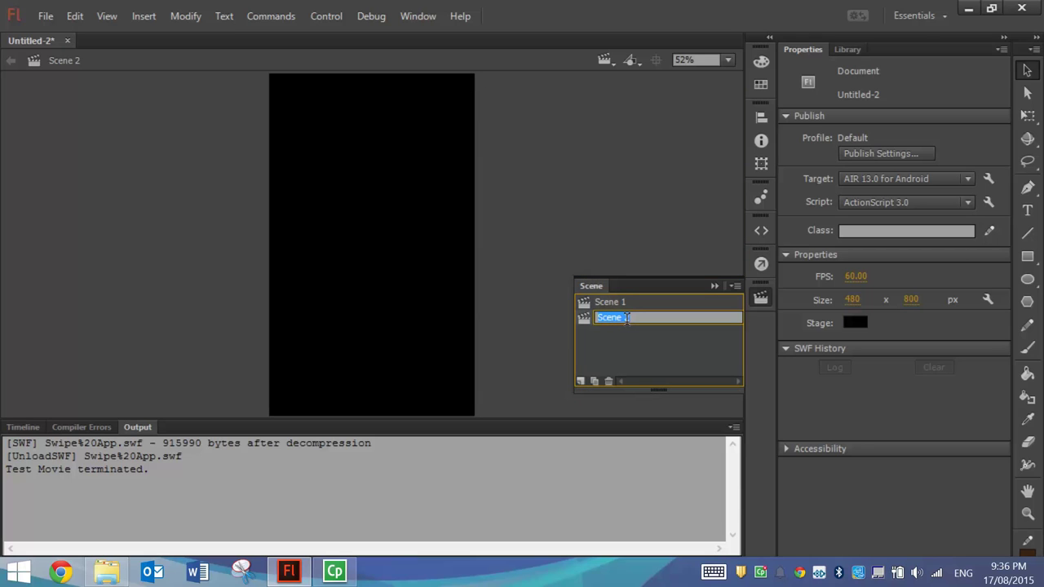
pyautogui.write('Home')
pyautogui.click(612, 343)
pyautogui.moveTo(611, 319); pyautogui.dragTo(609, 299)
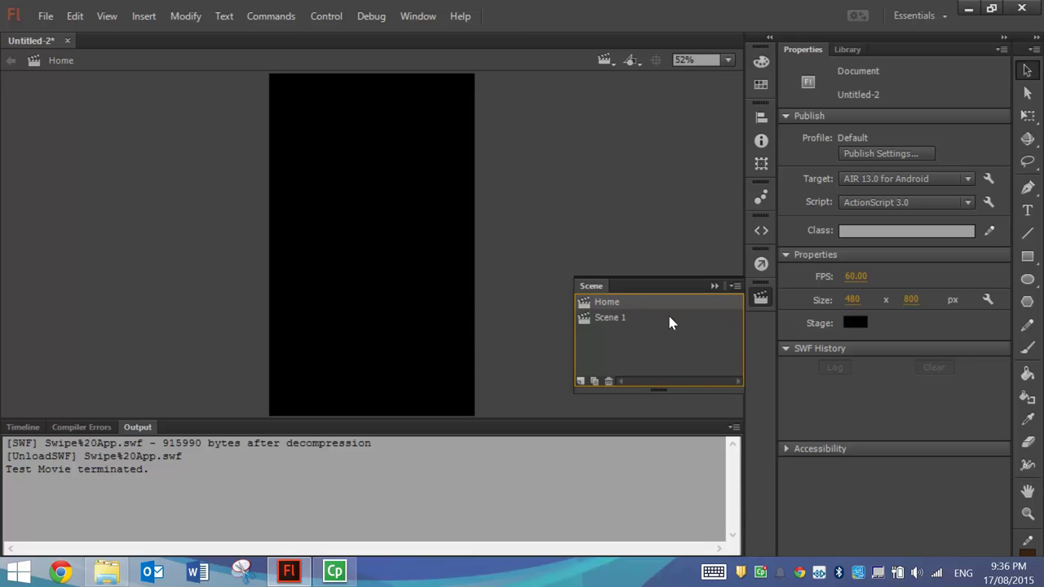
# Rename Scene 1 as Clothing.
pyautogui.click(614, 320)
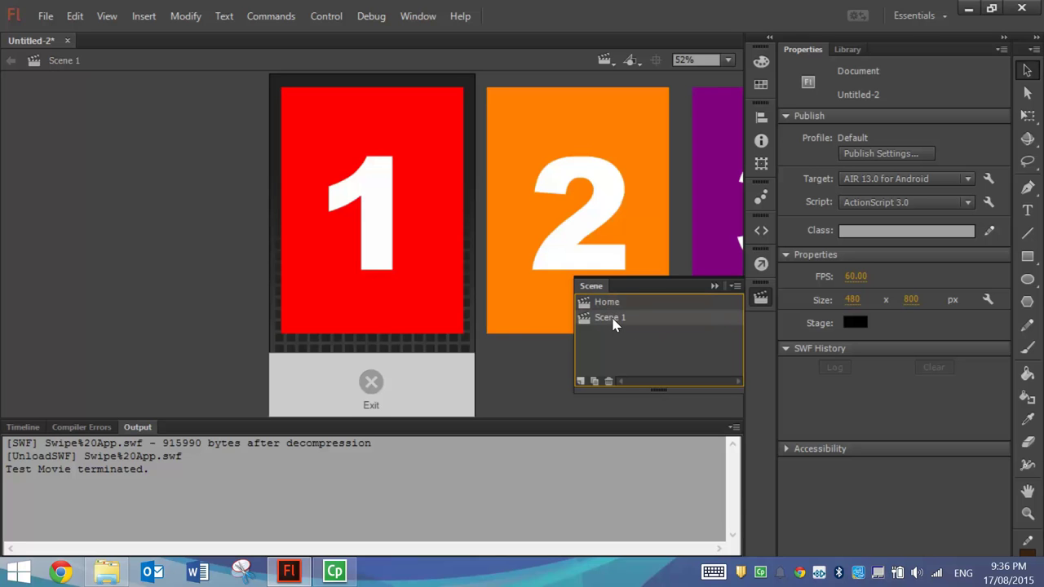
pyautogui.doubleClick(614, 320)
pyautogui.write('Clothing')
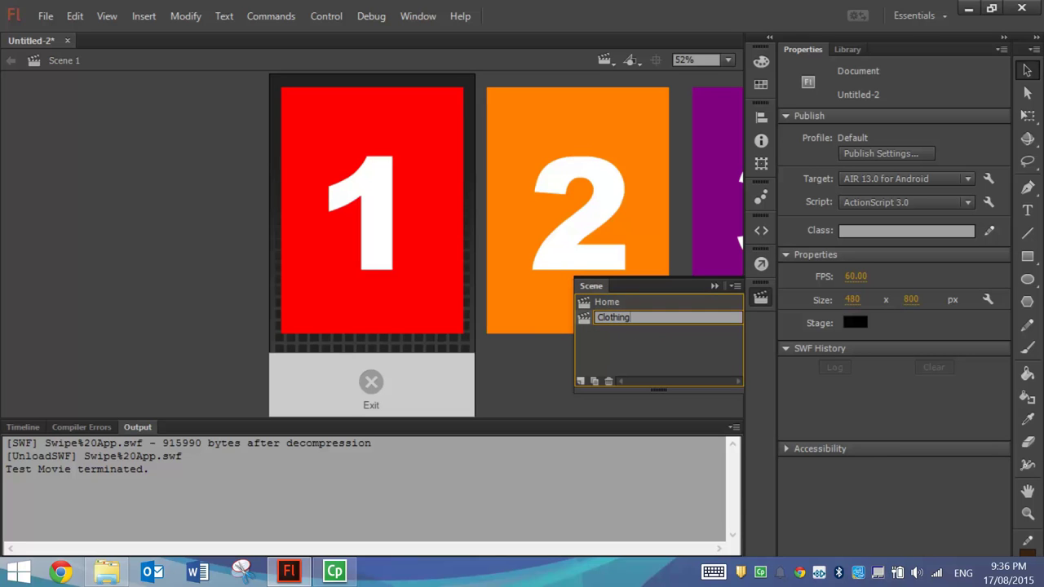
pyautogui.press('Return')
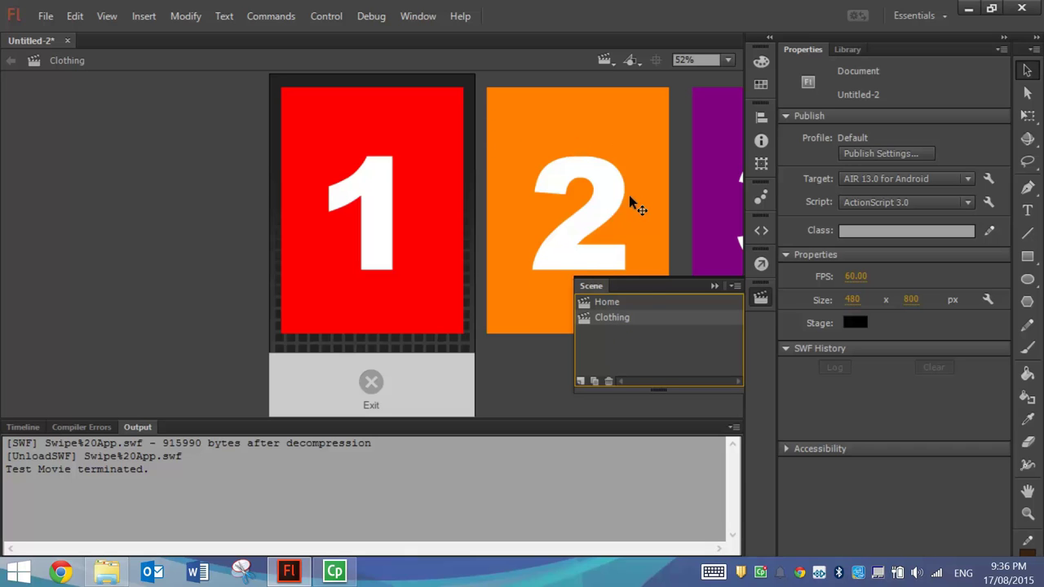
# Switch to the Home scene and set the stage colour to white.
pyautogui.click(644, 301)
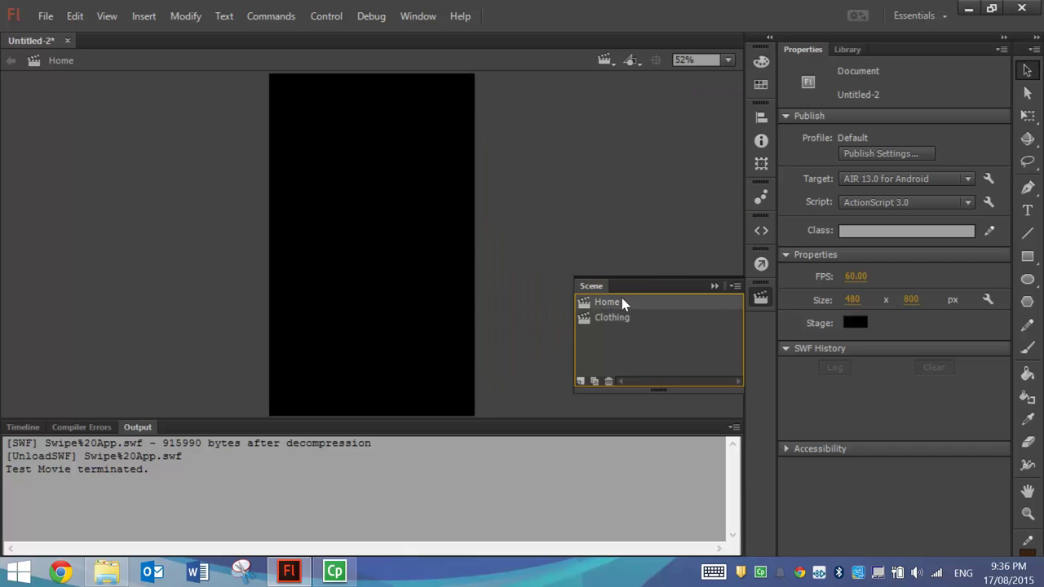
pyautogui.click(760, 298)
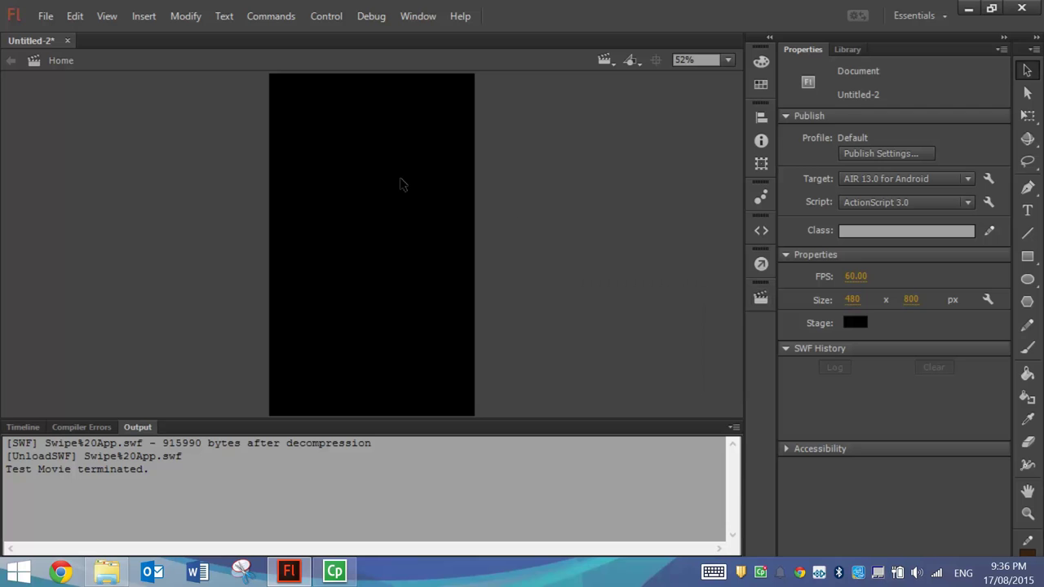
pyautogui.click(854, 323)
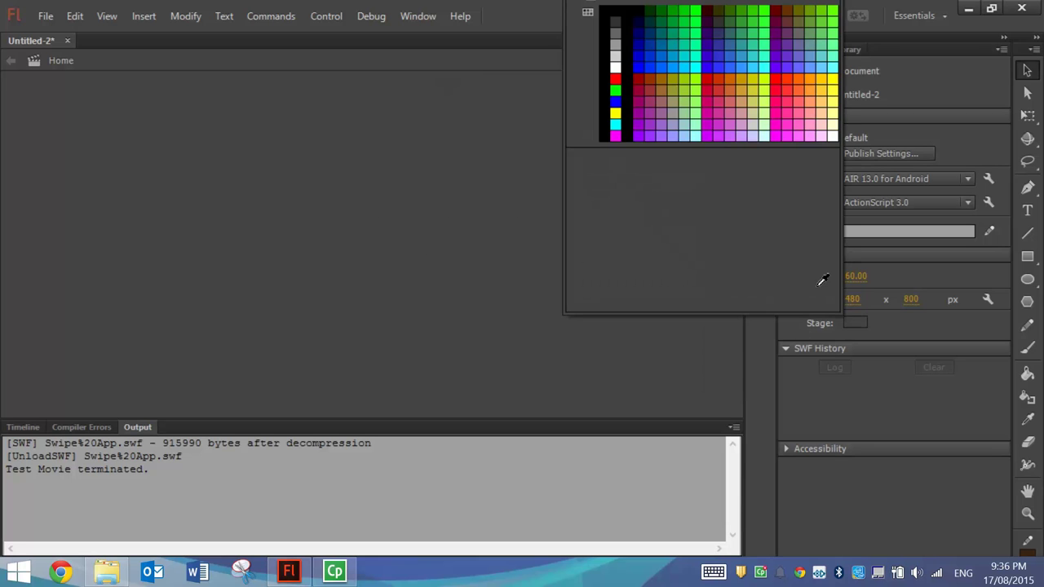
pyautogui.click(617, 69)
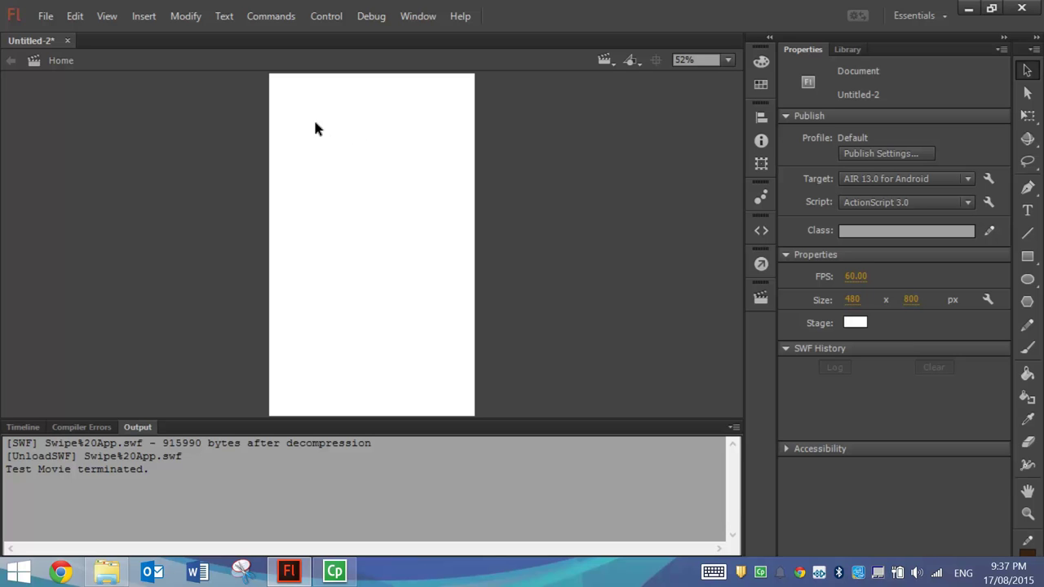
# Import Dress 1, Dress 2, Dress 3, Home, Logo, Overalls 1 and Skirt 1 JPGs from the Swipe App folder into the library.
pyautogui.click(40, 18)
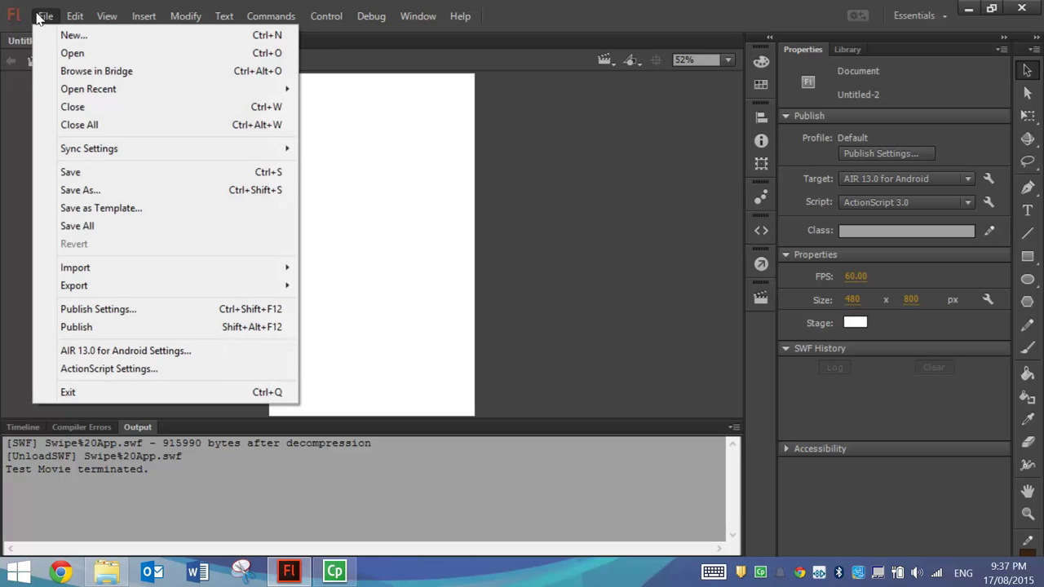
pyautogui.moveTo(89, 268)
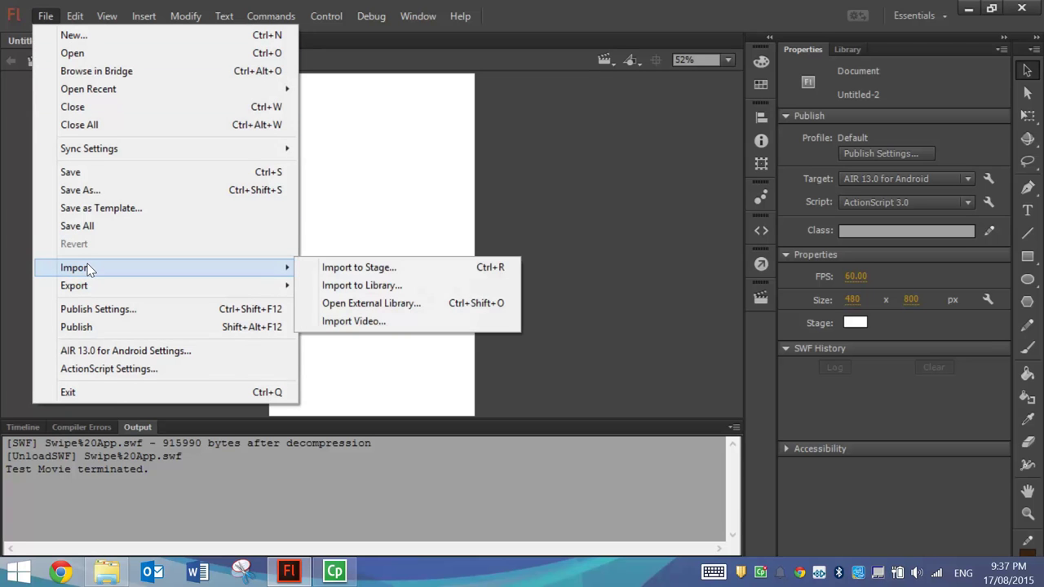
pyautogui.click(424, 285)
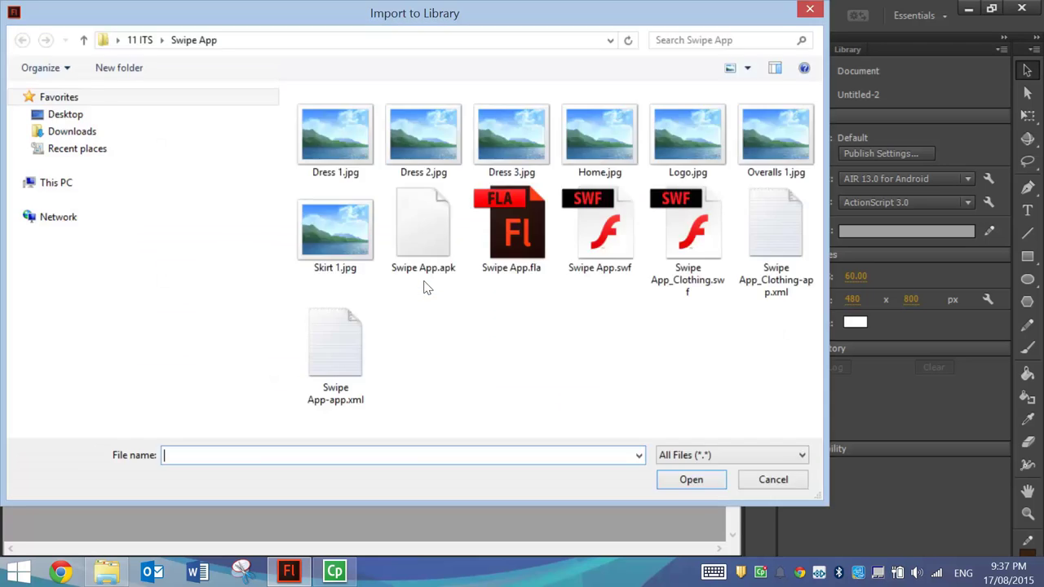
pyautogui.click(312, 143)
pyautogui.keyDown('shift'); pyautogui.click(338, 214); pyautogui.keyUp('shift')
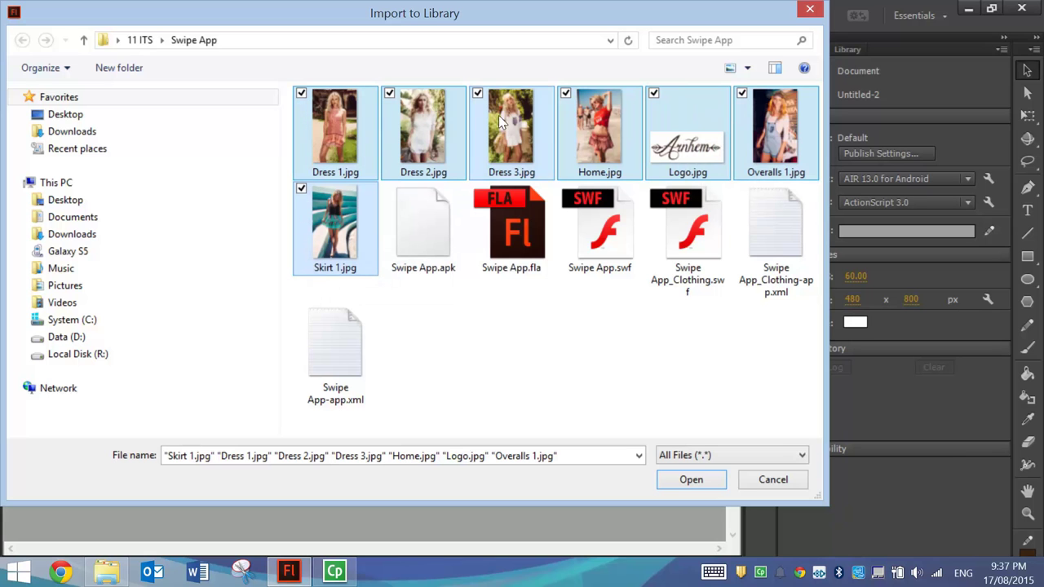
pyautogui.click(703, 476)
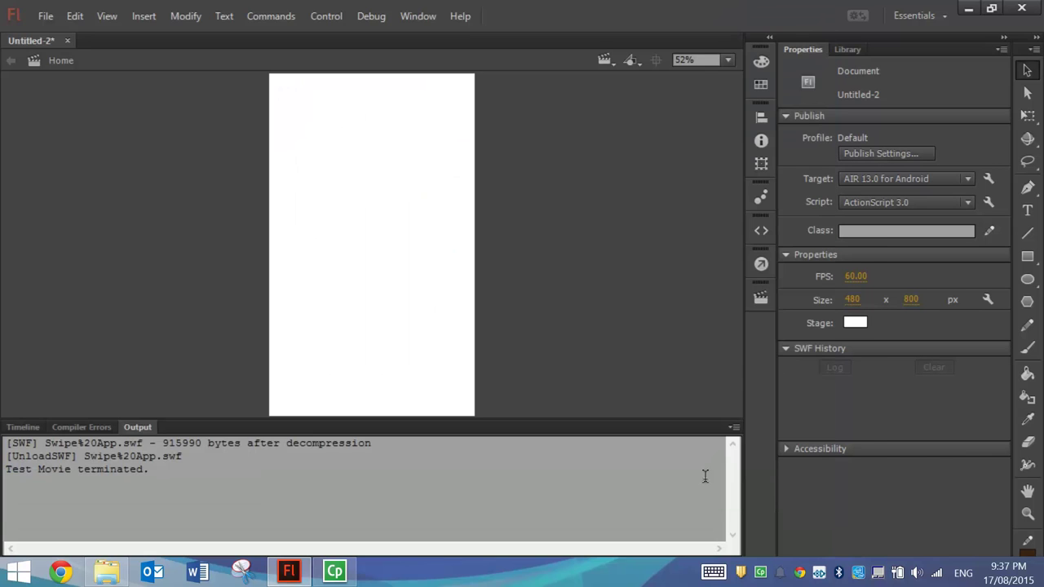
# Preview the imported clothing, home and logo images in the library.
pyautogui.click(847, 50)
pyautogui.click(836, 236)
pyautogui.click(836, 251)
pyautogui.click(834, 267)
pyautogui.click(834, 282)
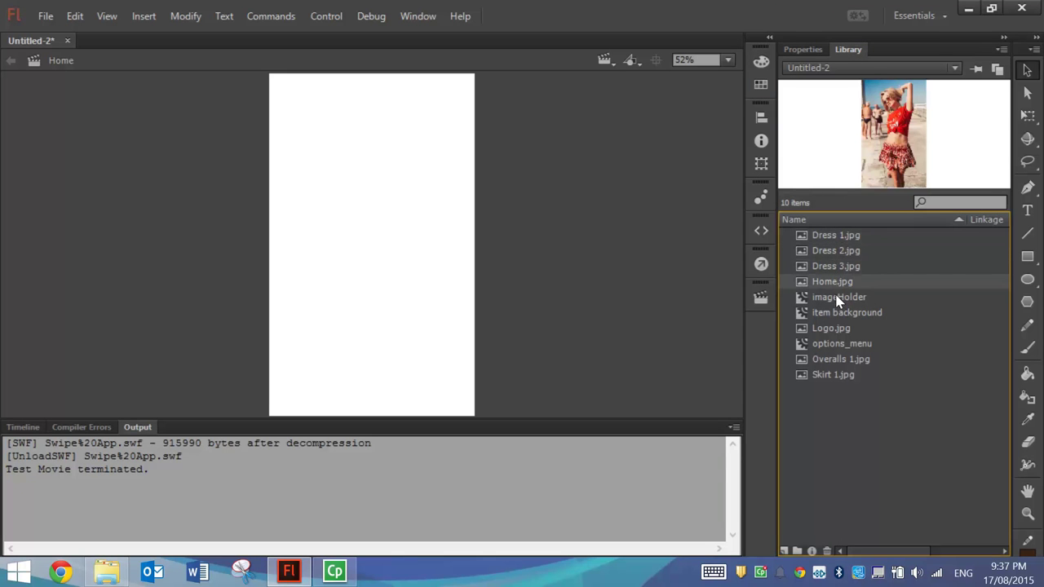
pyautogui.click(838, 298)
pyautogui.click(836, 329)
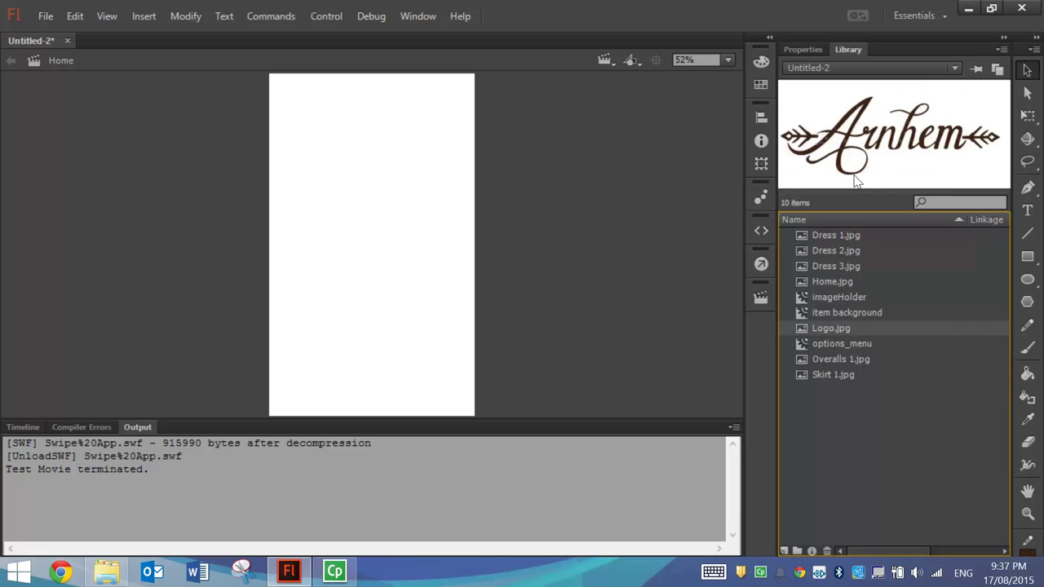
pyautogui.click(848, 374)
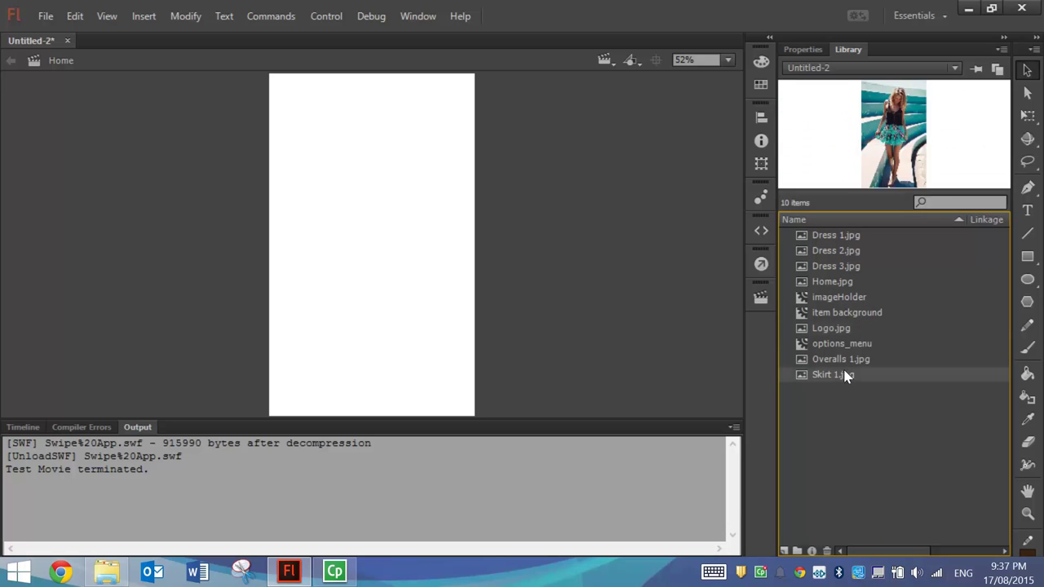
pyautogui.click(846, 361)
pyautogui.click(844, 329)
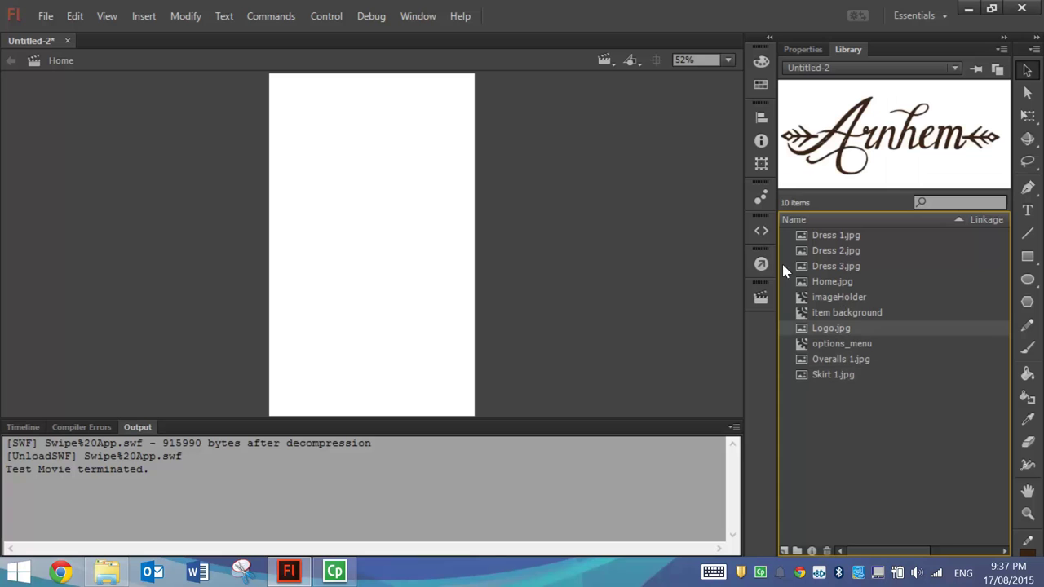
# Rename the Home scene's only timeline layer as Background.
pyautogui.click(22, 429)
pyautogui.doubleClick(42, 463)
pyautogui.write('Background')
pyautogui.press('Return')
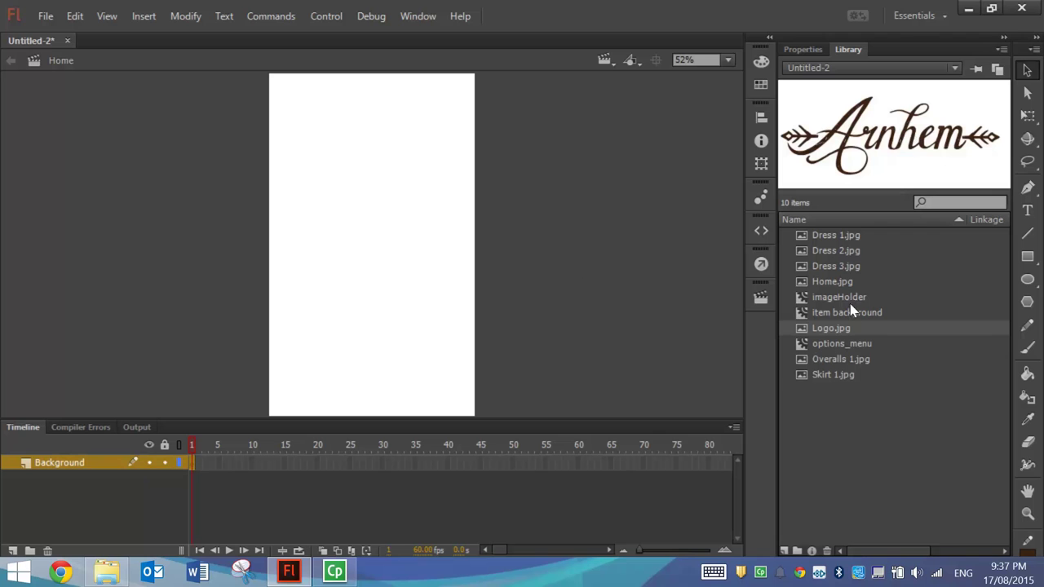
# Place Logo.jpg near the upper edge of the stage and scale it down with Free Transform to fit the stage width.
pyautogui.moveTo(865, 141); pyautogui.dragTo(378, 135)
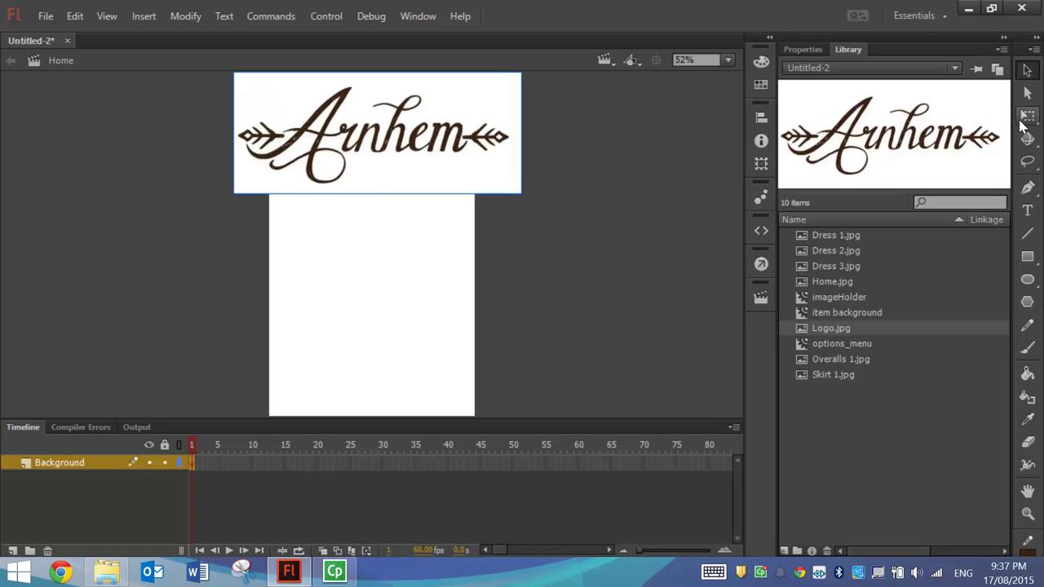
pyautogui.click(1027, 118)
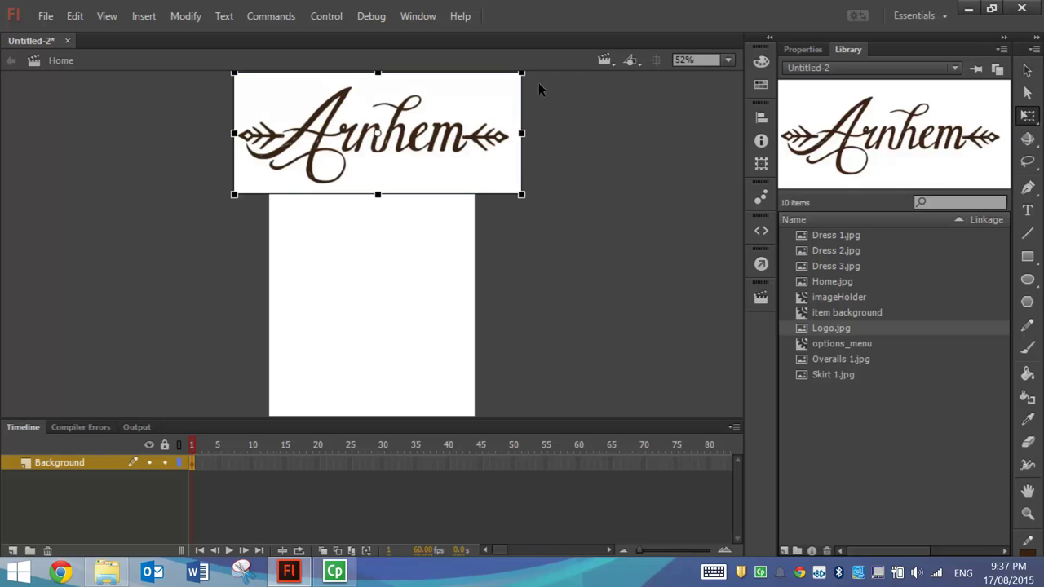
pyautogui.moveTo(522, 75); pyautogui.dragTo(475, 91)
pyautogui.moveTo(420, 136); pyautogui.dragTo(417, 128)
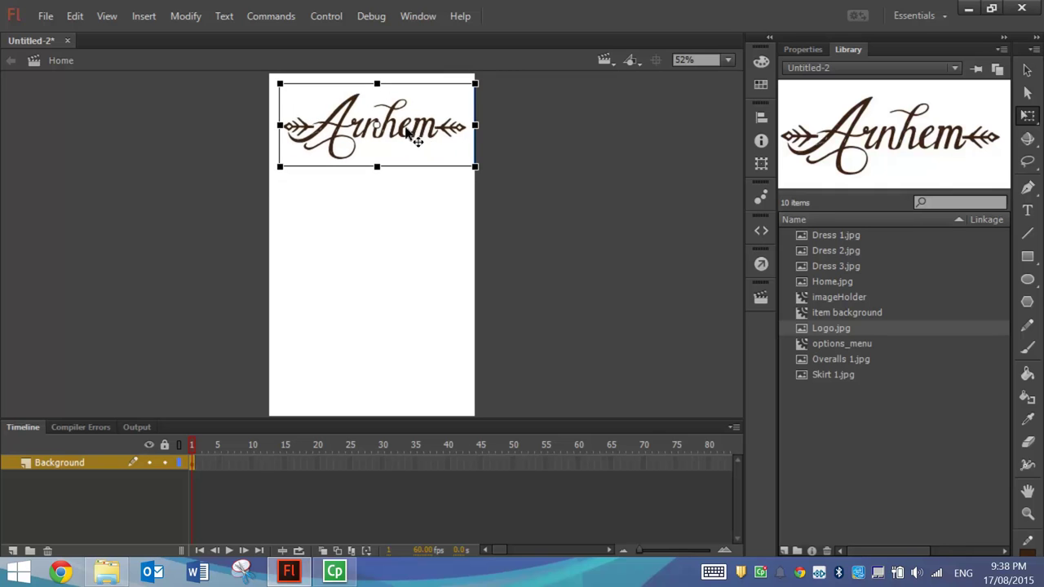
# Centre the logo horizontally relative to the stage.
pyautogui.click(1028, 69)
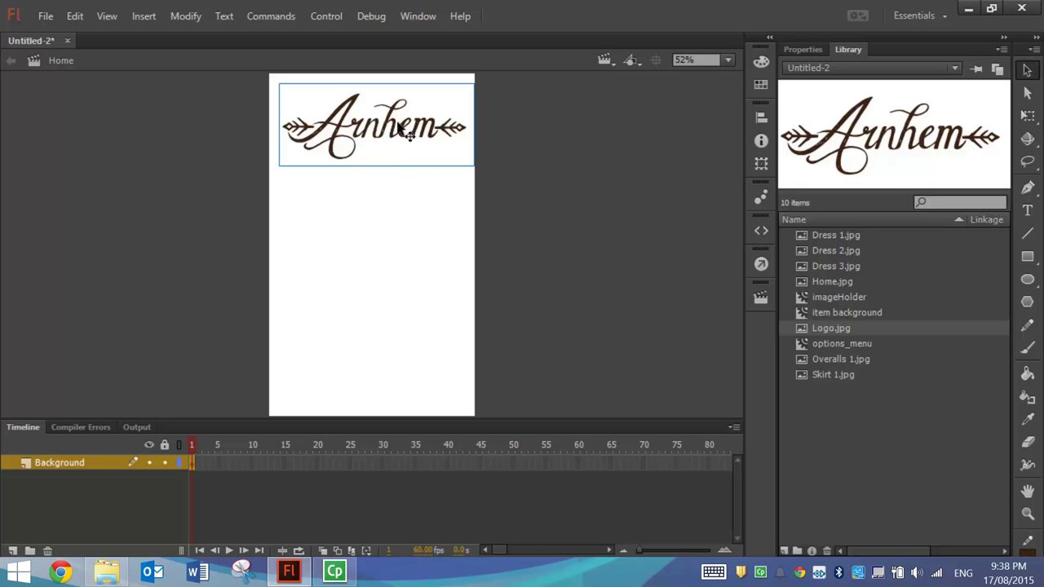
pyautogui.click(418, 17)
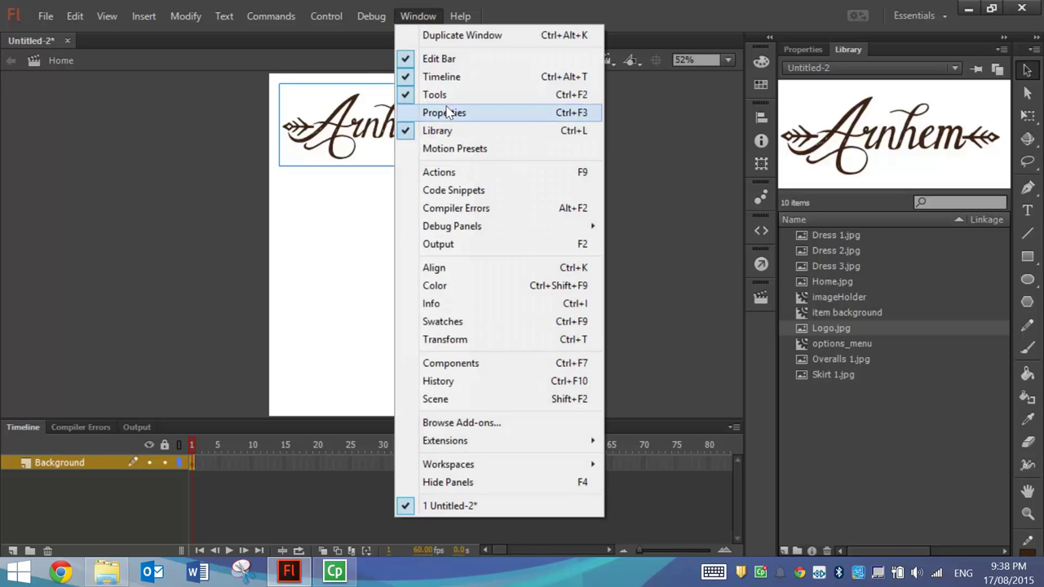
pyautogui.click(475, 268)
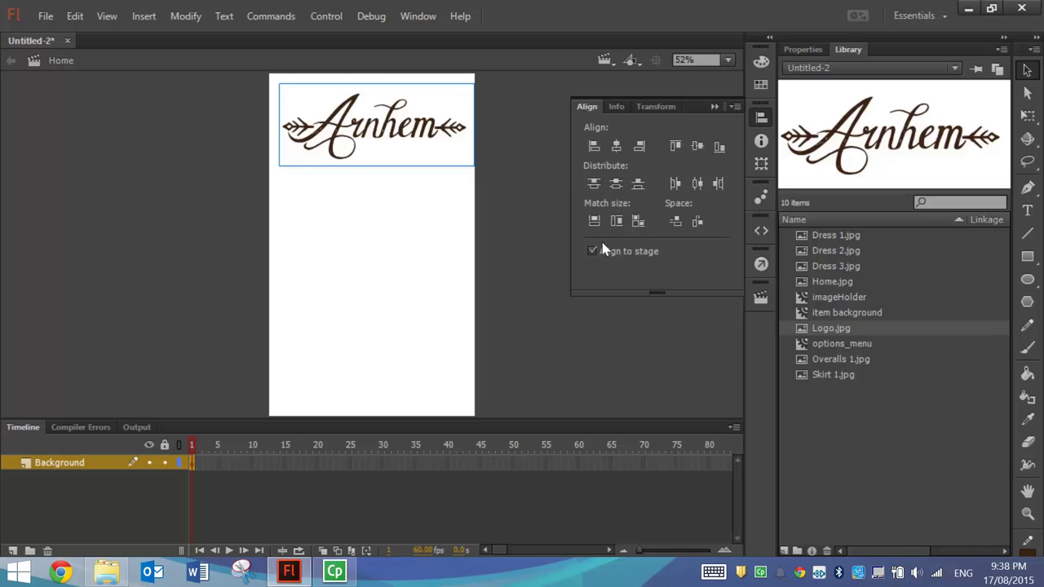
pyautogui.click(623, 152)
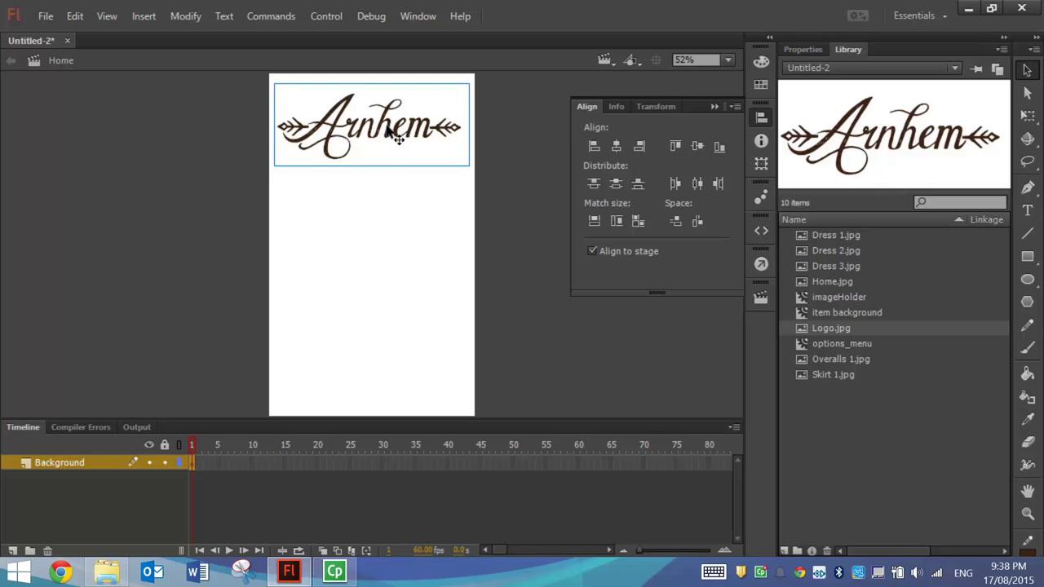
pyautogui.click(714, 108)
pyautogui.click(527, 179)
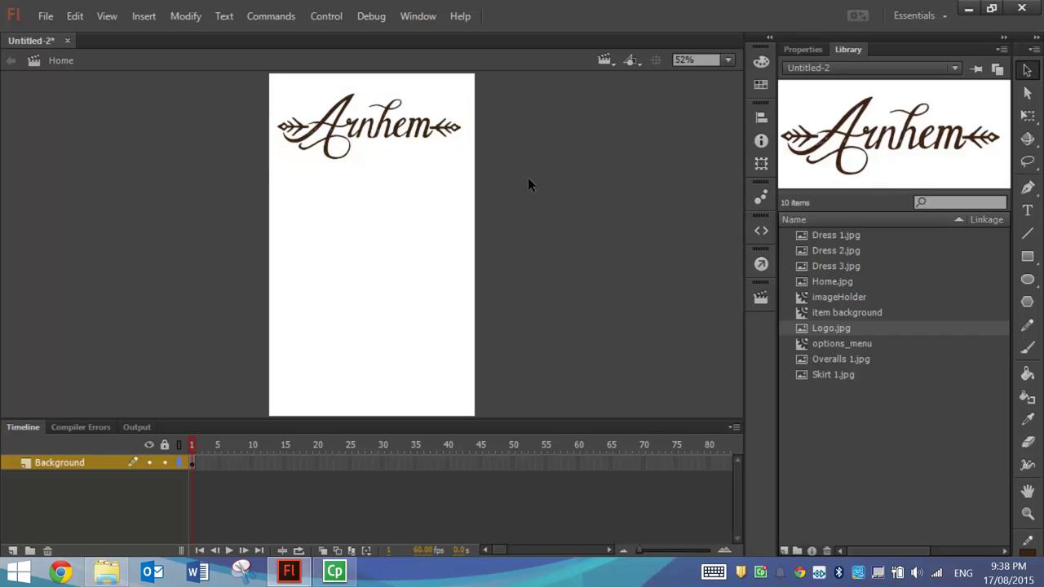
# Activate the Text tool and set its text colour to dark brown #3C2211.
pyautogui.click(1027, 210)
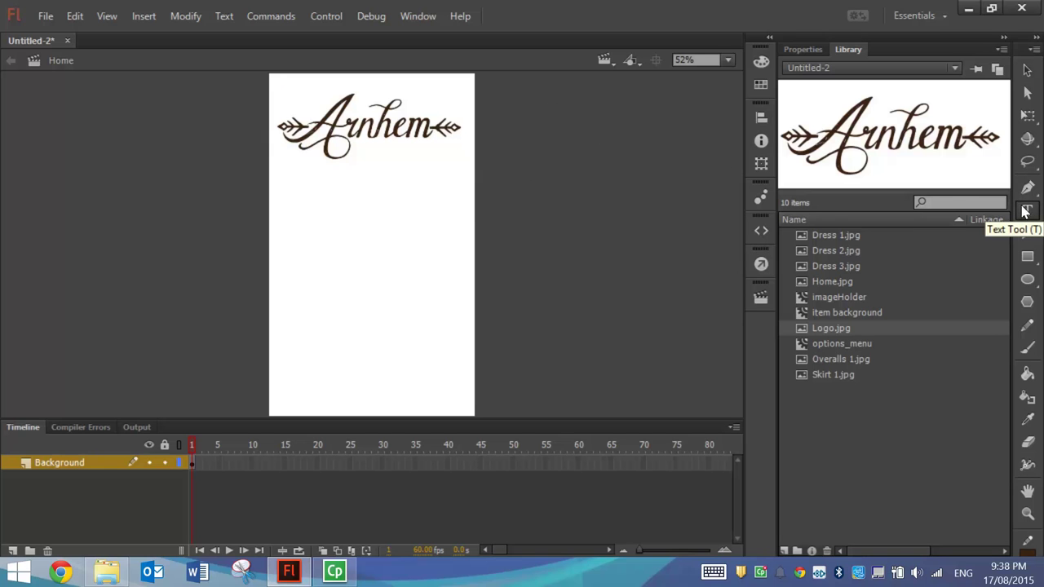
pyautogui.click(790, 55)
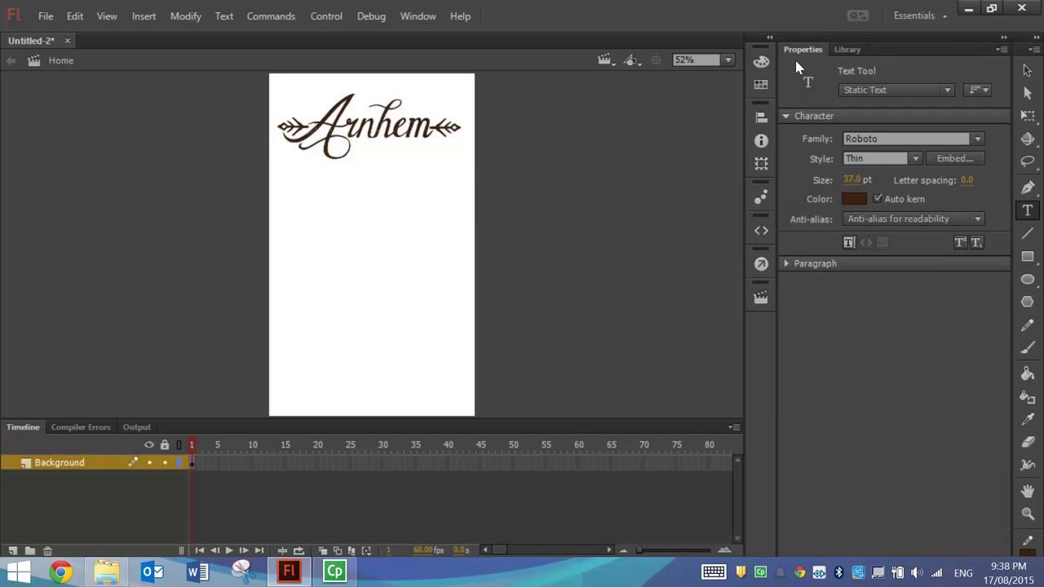
pyautogui.click(852, 199)
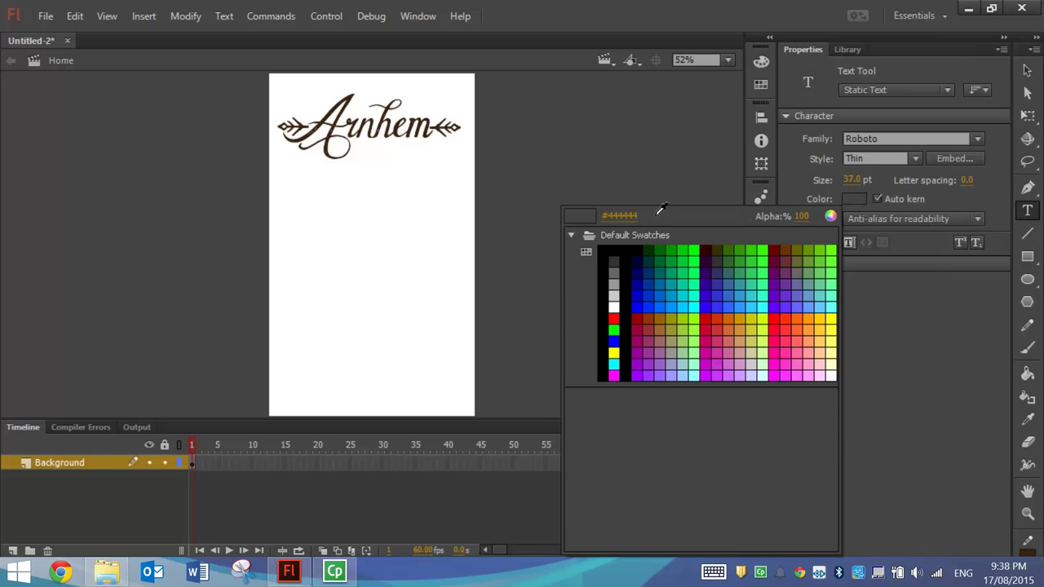
pyautogui.click(628, 215)
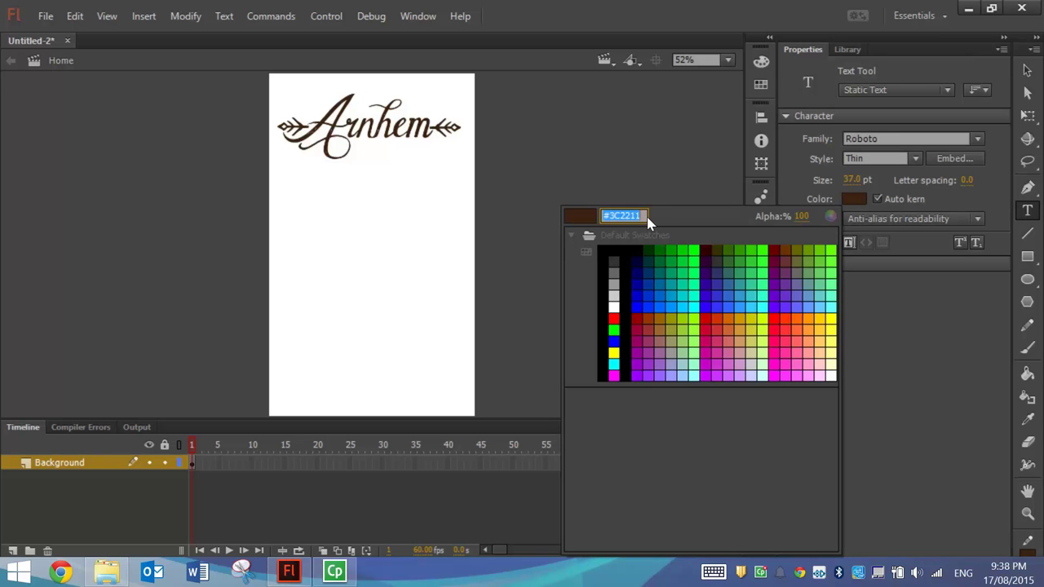
pyautogui.click(615, 215)
pyautogui.press('Return')
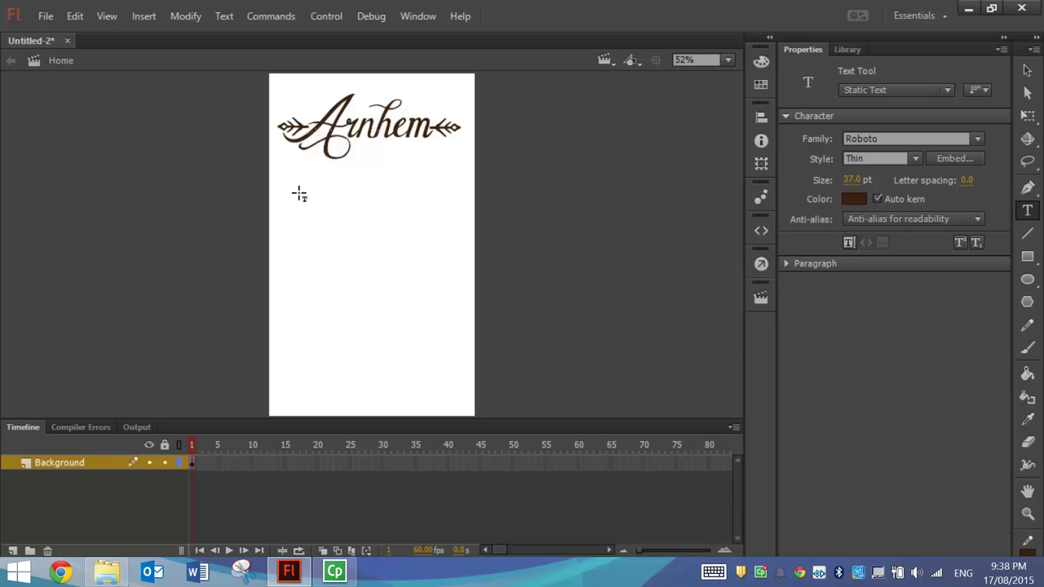
# Add the static text "LADIES CLOTHING RANGE" in Roboto below the logo.
pyautogui.click(297, 181)
pyautogui.write('LA')
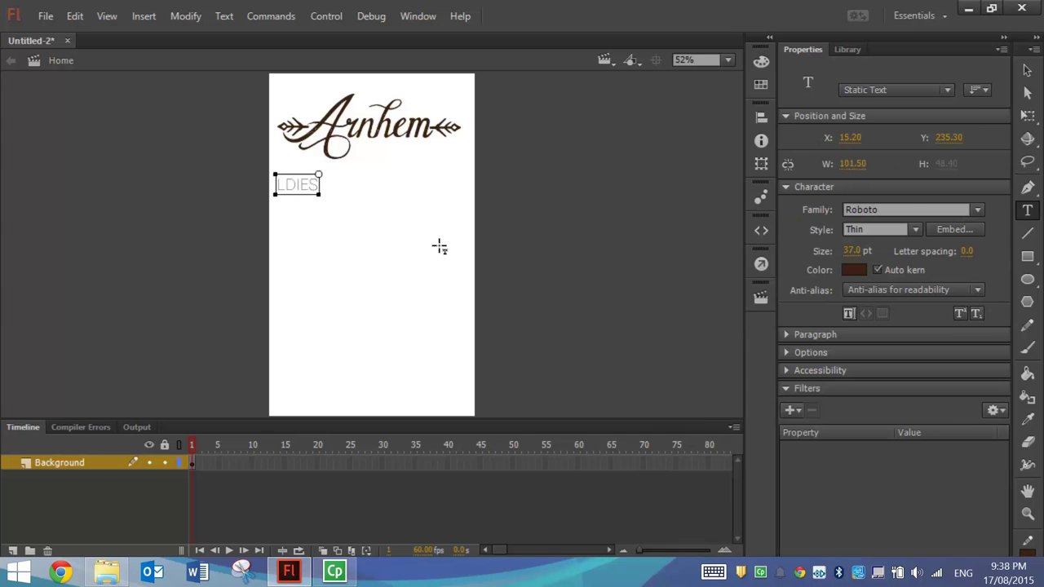
pyautogui.write('DIES CLOTHING RANGE')
pyautogui.click(1028, 70)
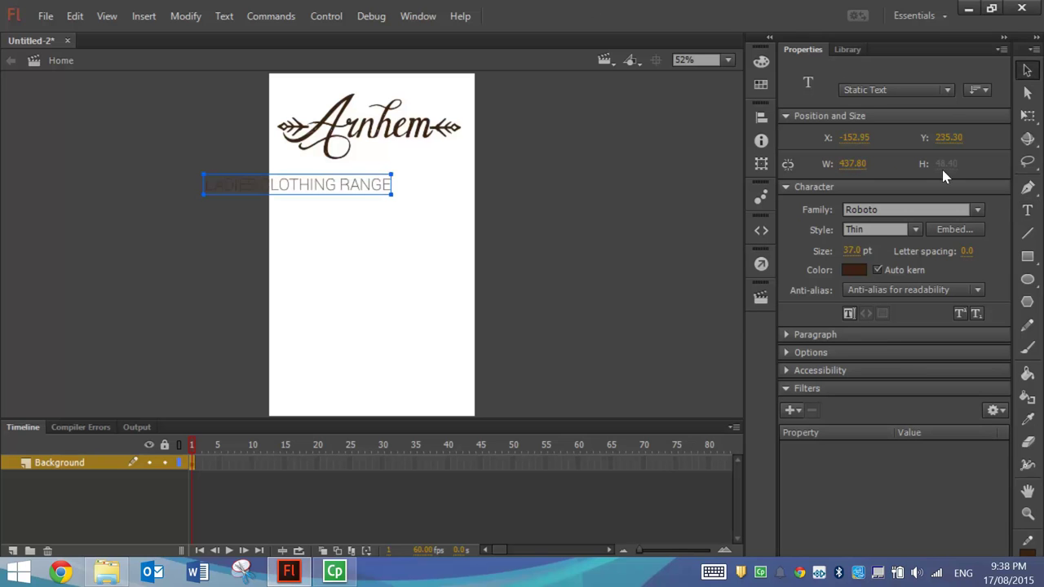
pyautogui.click(906, 209)
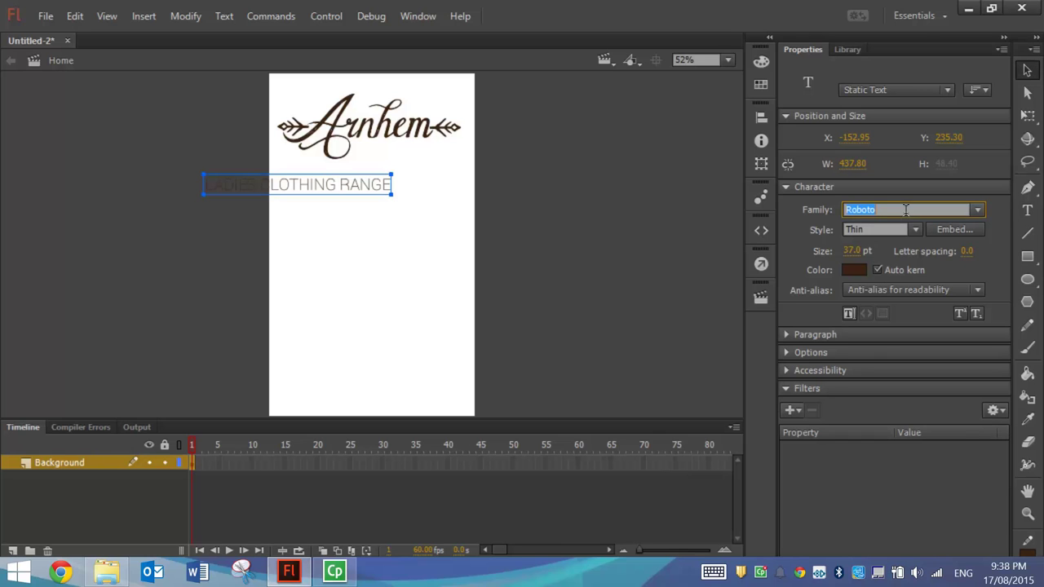
pyautogui.click(891, 210)
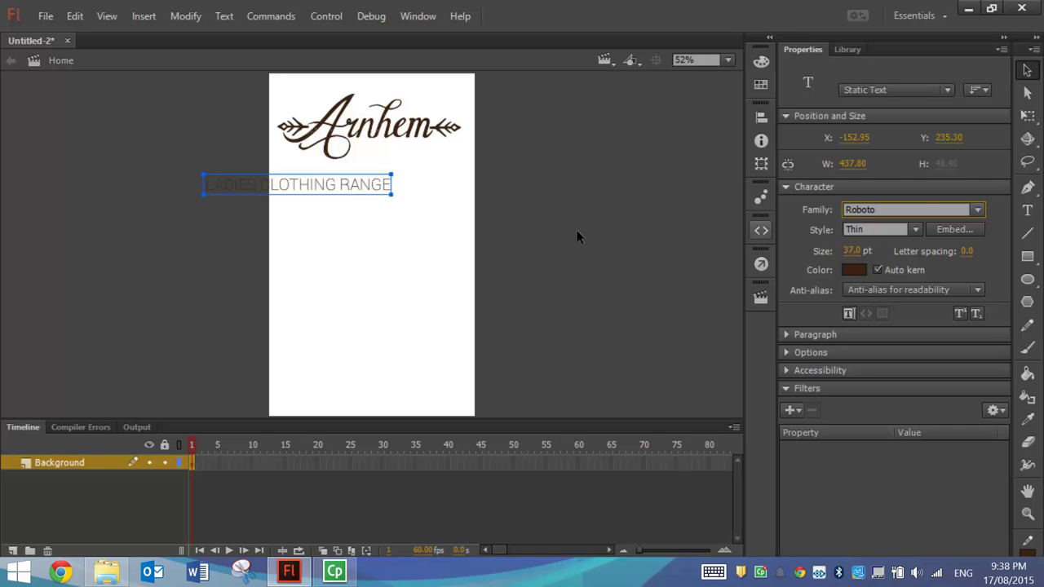
# Move the LADIES CLOTHING RANGE text onto the stage below the logo and centre it horizontally to the stage.
pyautogui.moveTo(318, 190); pyautogui.dragTo(391, 187)
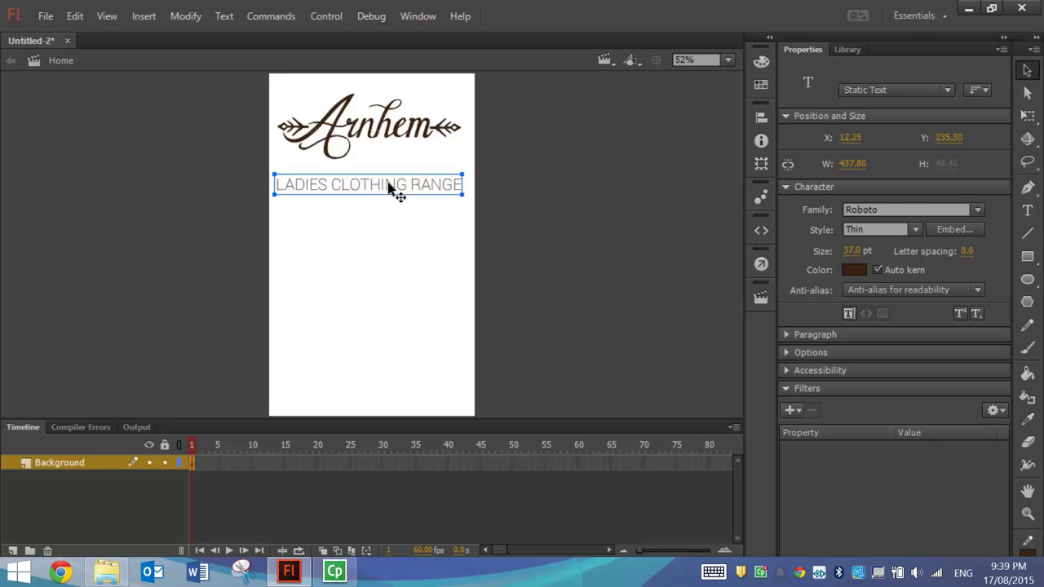
pyautogui.click(763, 118)
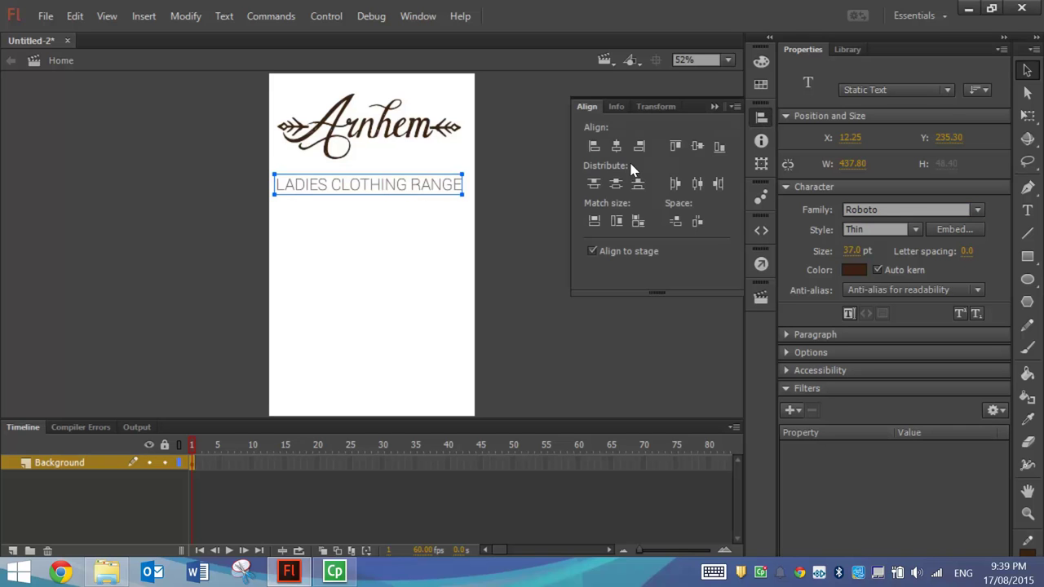
pyautogui.click(617, 148)
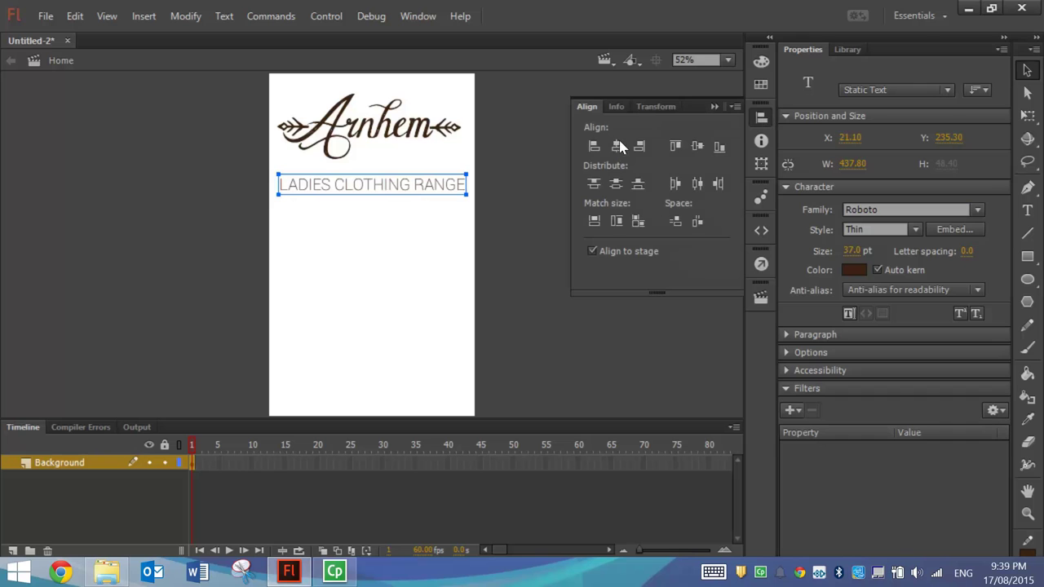
pyautogui.click(551, 163)
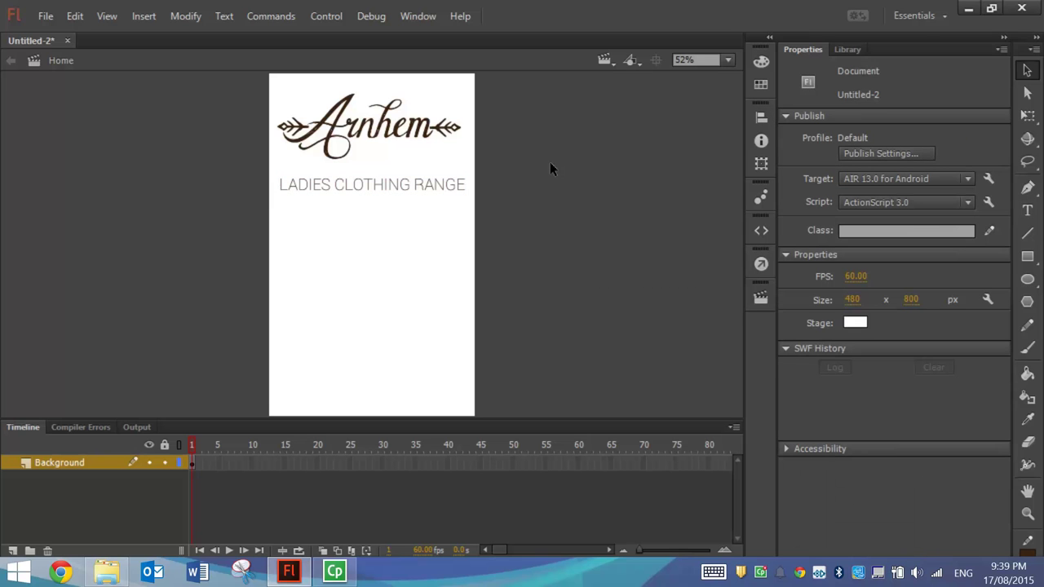
# Set the font size of the LADIES CLOTHING RANGE text to 30 pt.
pyautogui.click(436, 188)
pyautogui.click(851, 250)
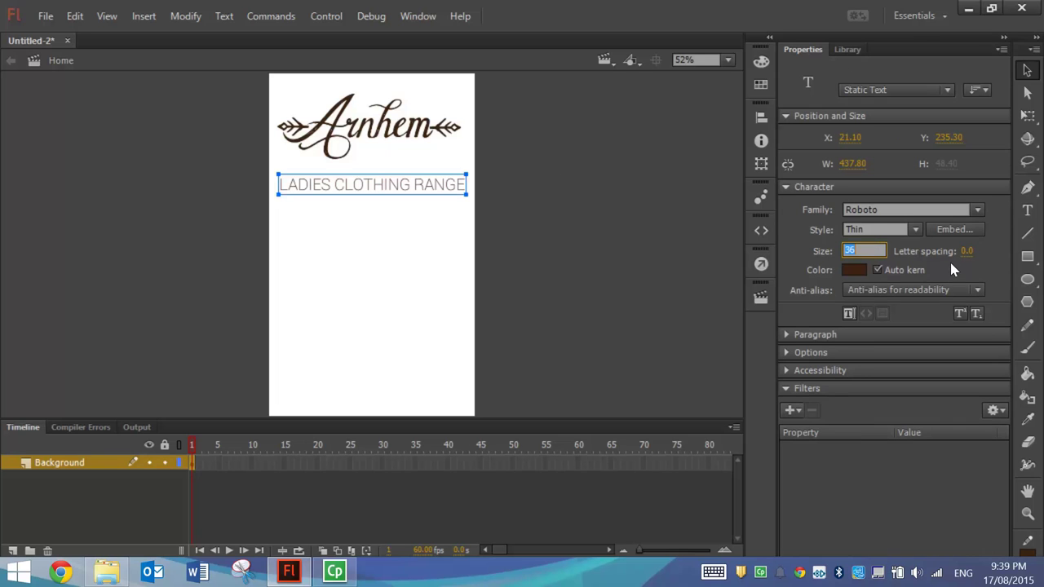
pyautogui.write('30')
pyautogui.press('Return')
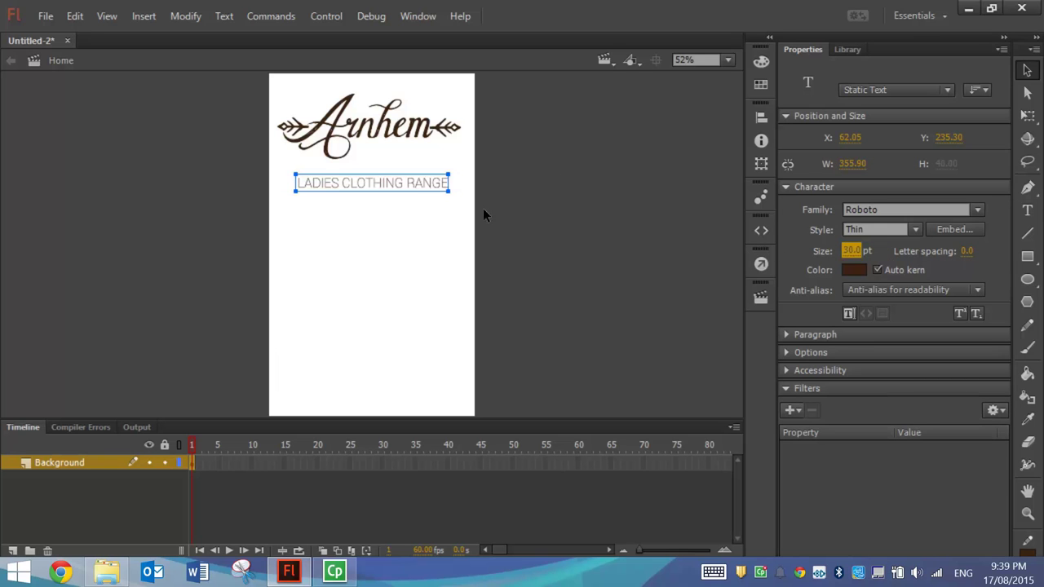
# Set the letter spacing of the LADIES CLOTHING RANGE text to 4 and deselect it.
pyautogui.click(966, 251)
pyautogui.press('Up')
pyautogui.press('Up')
pyautogui.press('Up')
pyautogui.press('Up')
pyautogui.press('Up')
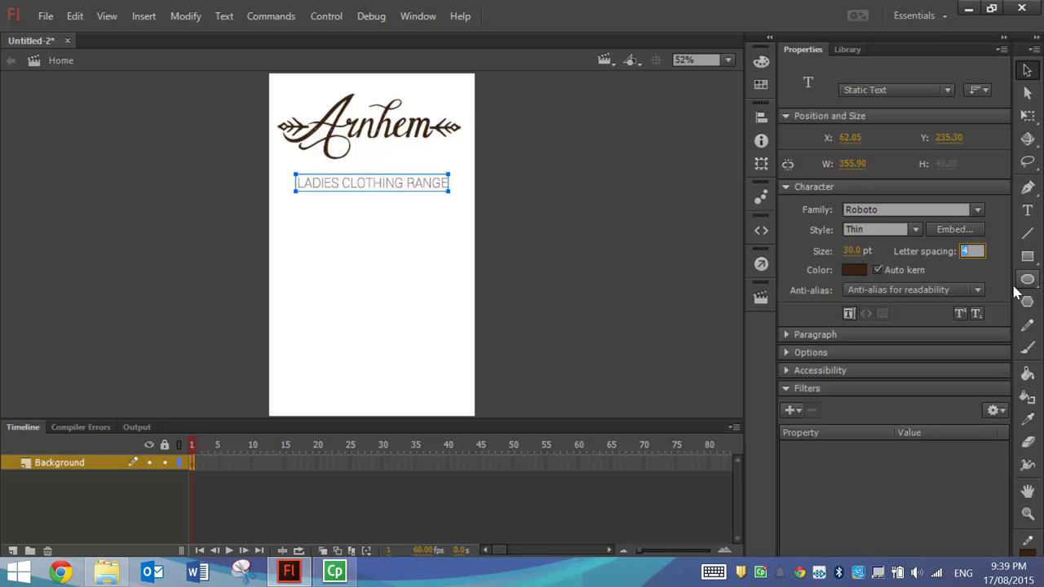
pyautogui.press('Return')
pyautogui.click(580, 215)
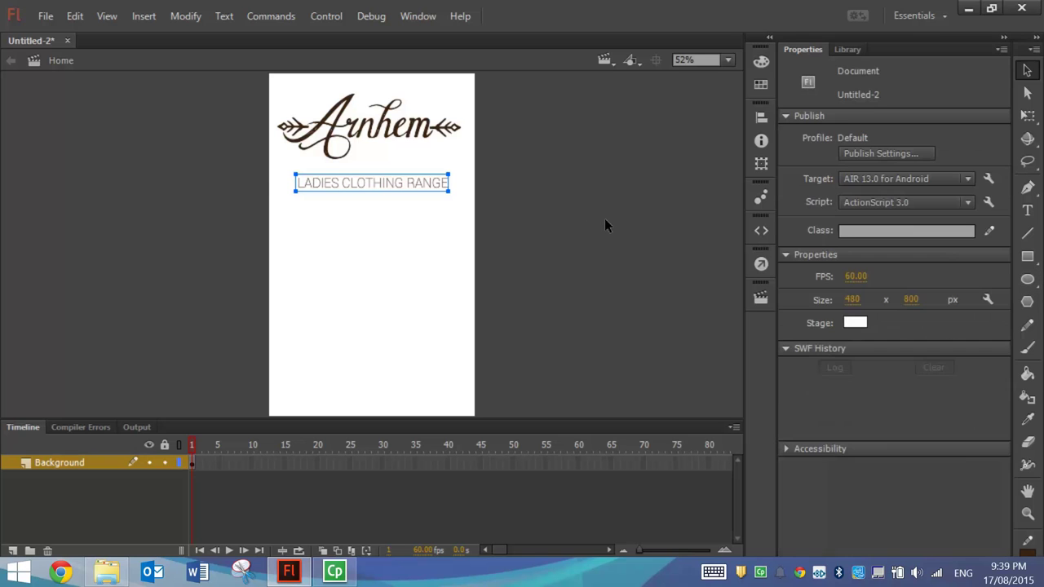
# Set the letter spacing of the LADIES CLOTHING RANGE text to 4 and its font size to 25 pt.
pyautogui.click(450, 193)
pyautogui.click(968, 251)
pyautogui.click(554, 219)
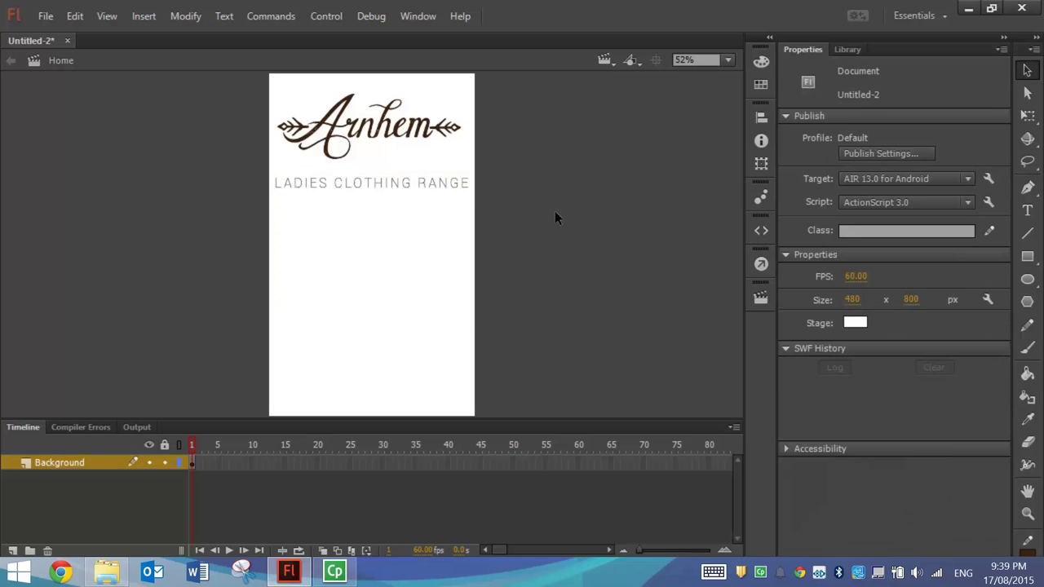
pyautogui.click(415, 191)
pyautogui.moveTo(967, 251); pyautogui.dragTo(939, 296)
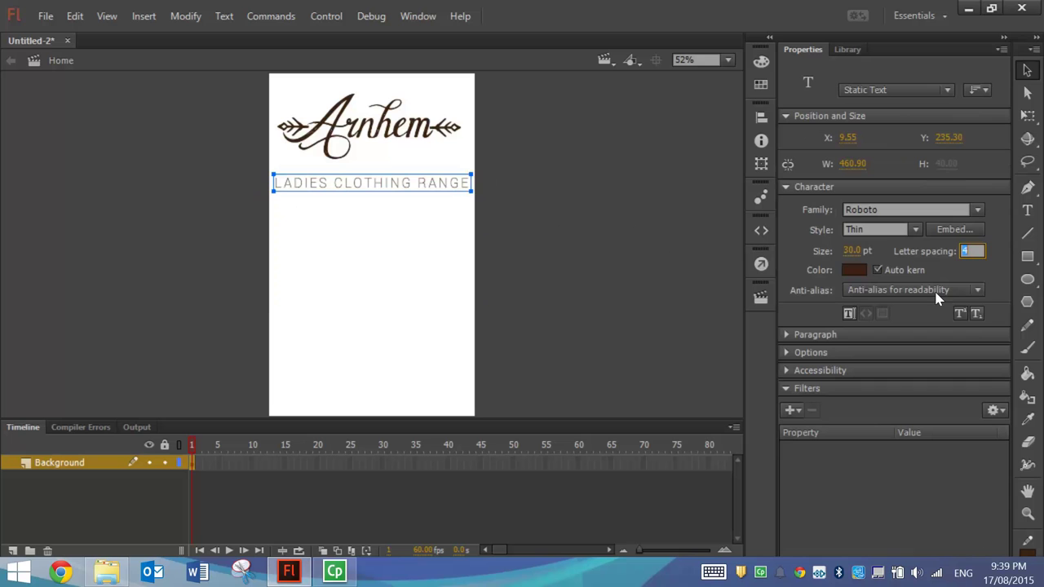
pyautogui.click(867, 251)
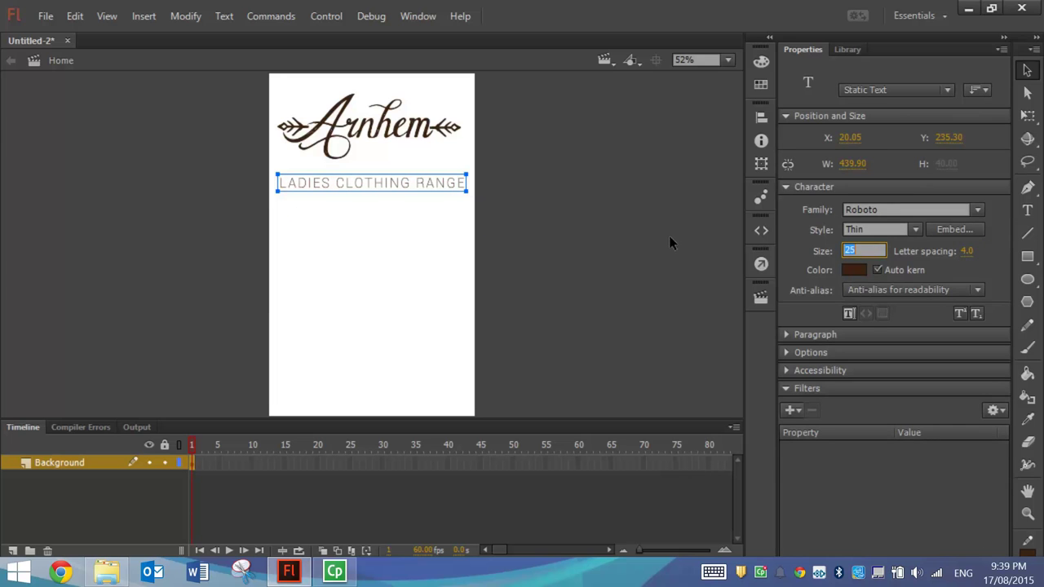
pyautogui.click(499, 208)
# Move the LADIES CLOTHING RANGE text slightly up towards the logo, to about Y 228, keeping it horizontally centred.
pyautogui.moveTo(415, 191); pyautogui.dragTo(415, 187)
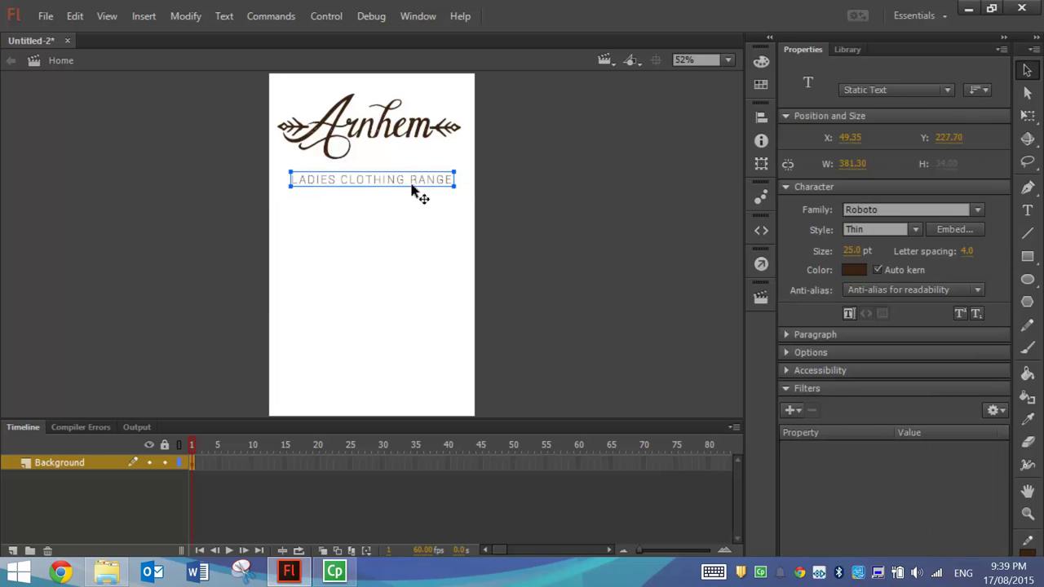
pyautogui.click(761, 116)
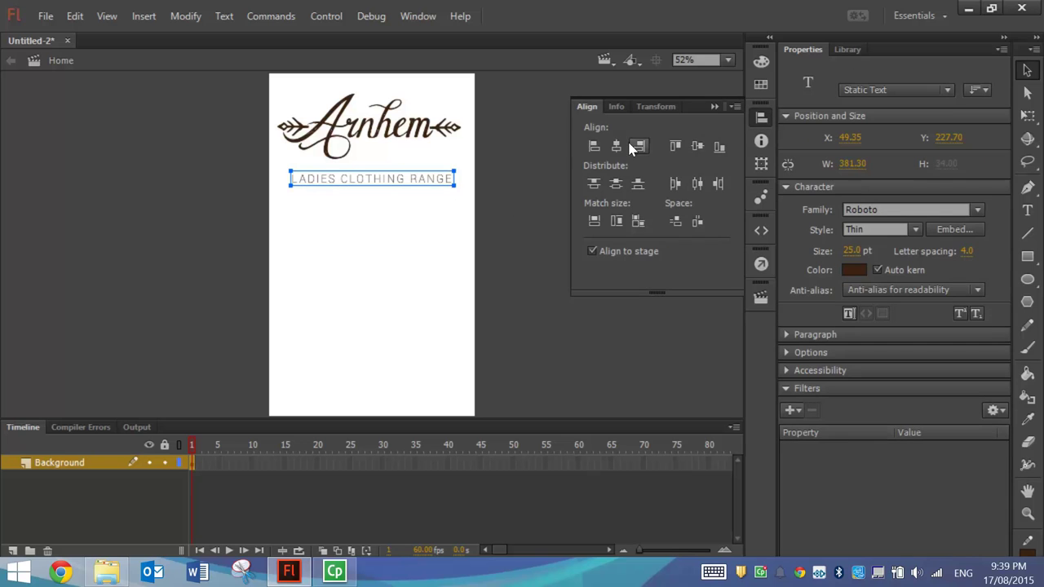
pyautogui.click(714, 106)
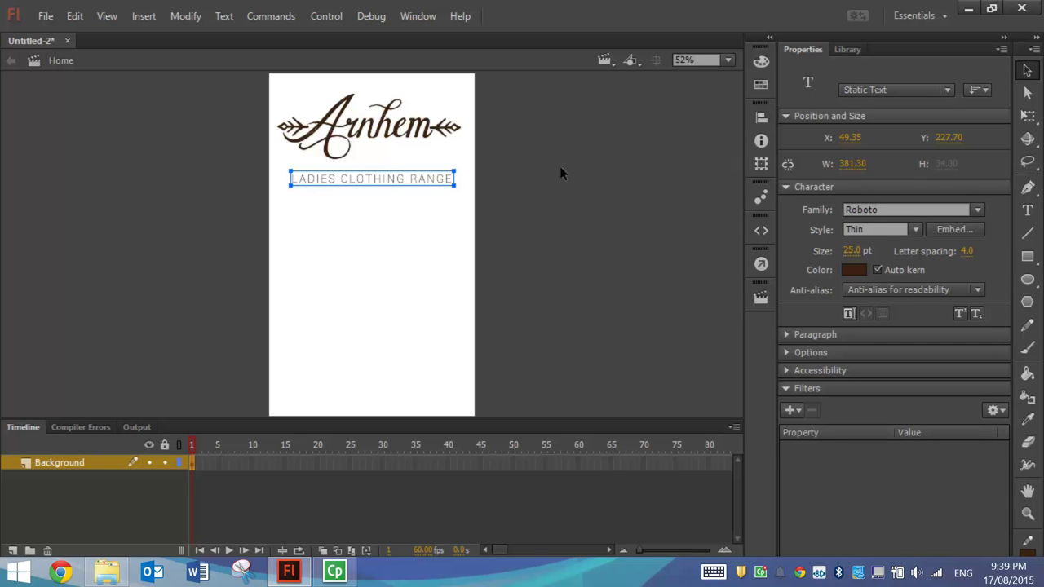
pyautogui.click(561, 167)
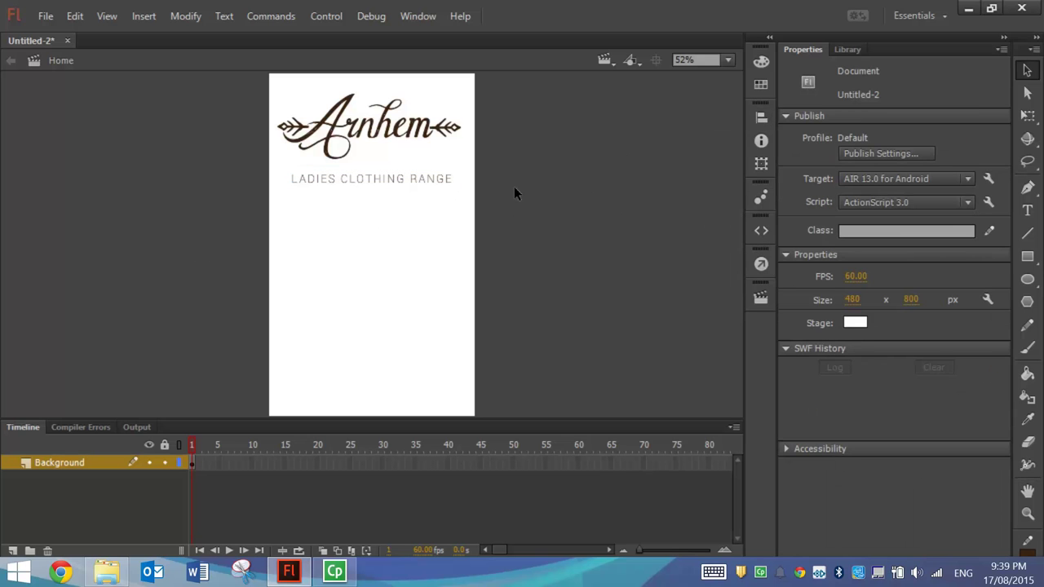
# Place the Home.jpg image from the library onto the Home scene's stage.
pyautogui.click(848, 50)
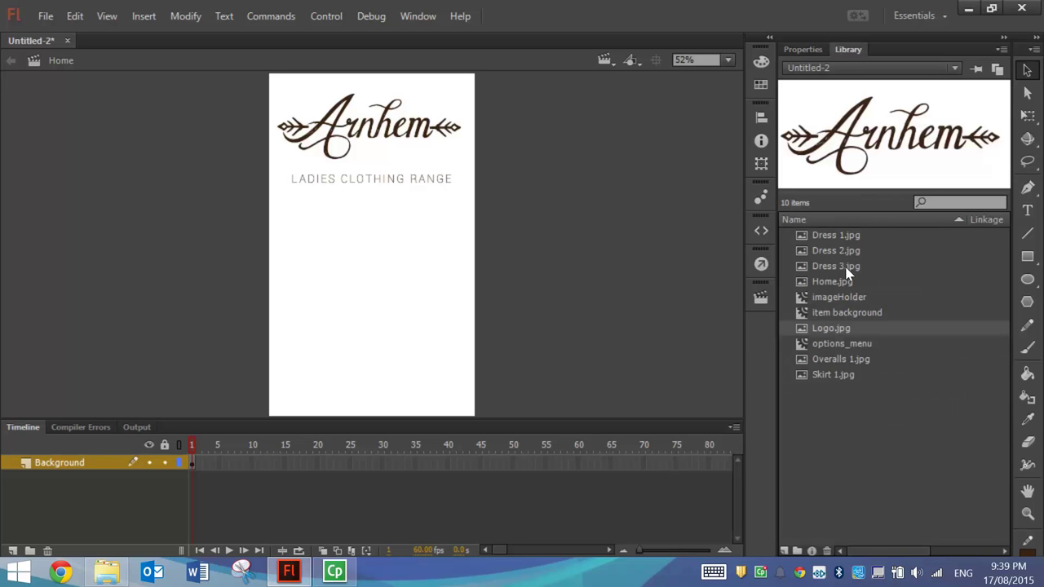
pyautogui.click(832, 282)
pyautogui.moveTo(861, 149); pyautogui.dragTo(339, 265)
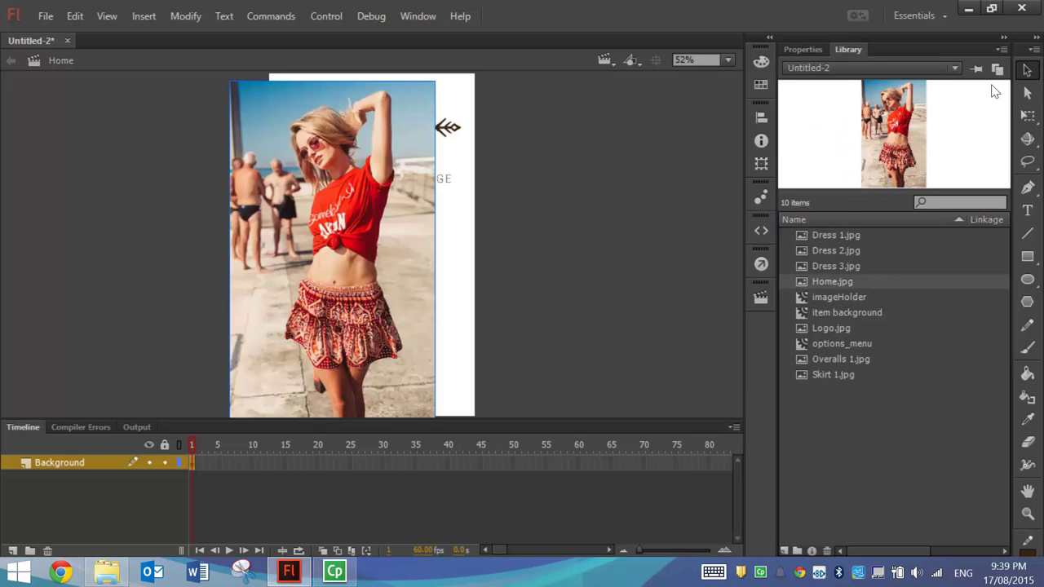
pyautogui.click(804, 50)
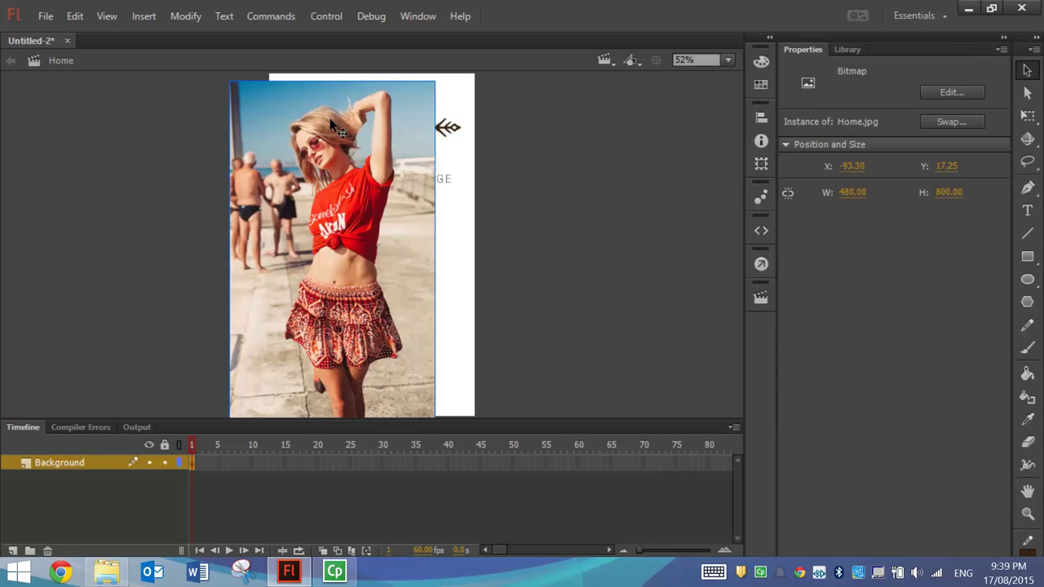
# Scale the Home.jpg image down to about 187 x 311 px and move it below the LADIES CLOTHING RANGE text.
pyautogui.click(1028, 116)
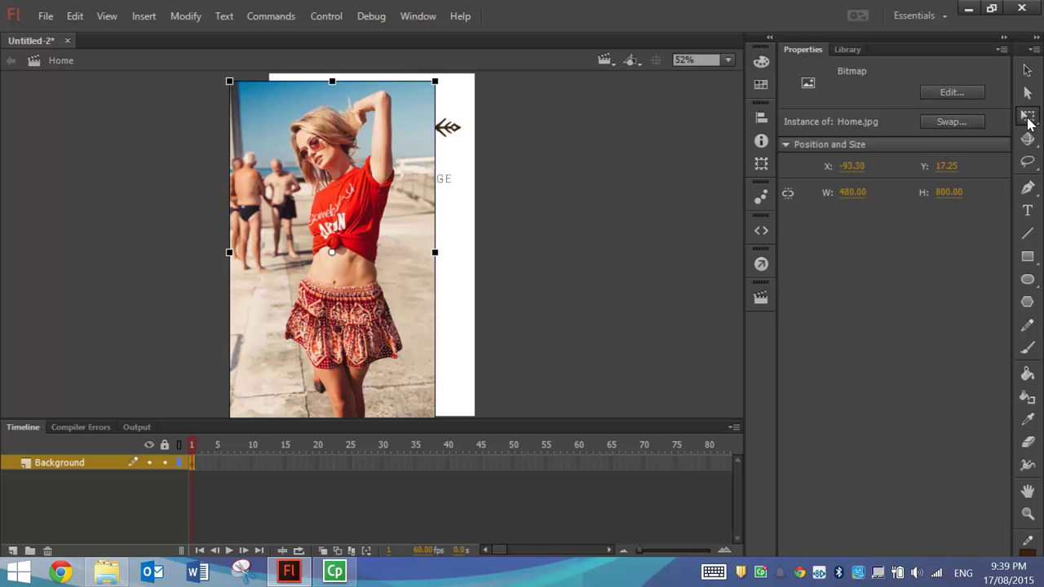
pyautogui.moveTo(435, 82); pyautogui.dragTo(375, 173)
pyautogui.moveTo(362, 233); pyautogui.dragTo(408, 249)
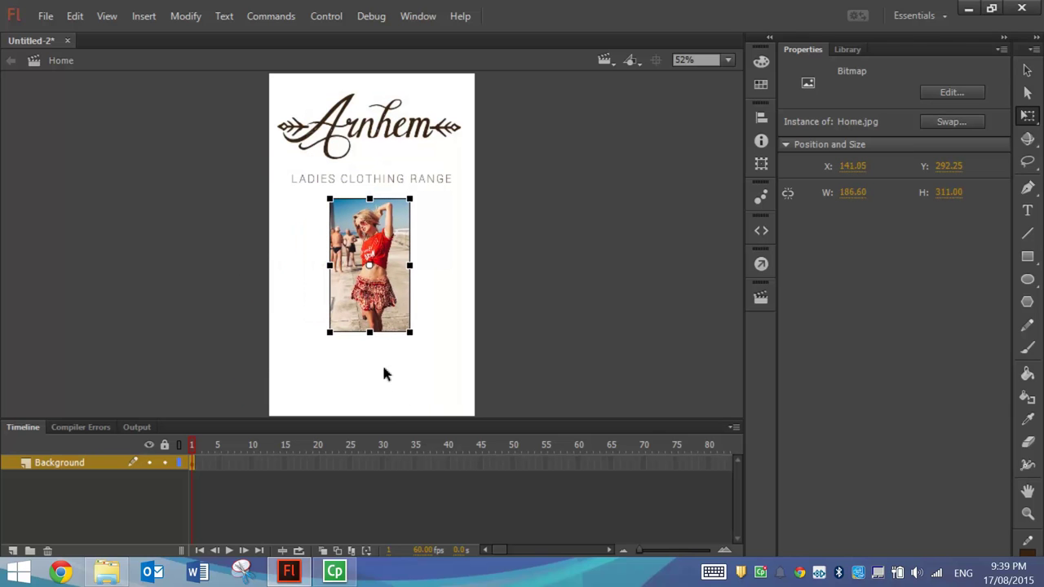
# Centre the Home.jpg image horizontally to the stage and deselect it.
pyautogui.click(1027, 71)
pyautogui.click(760, 118)
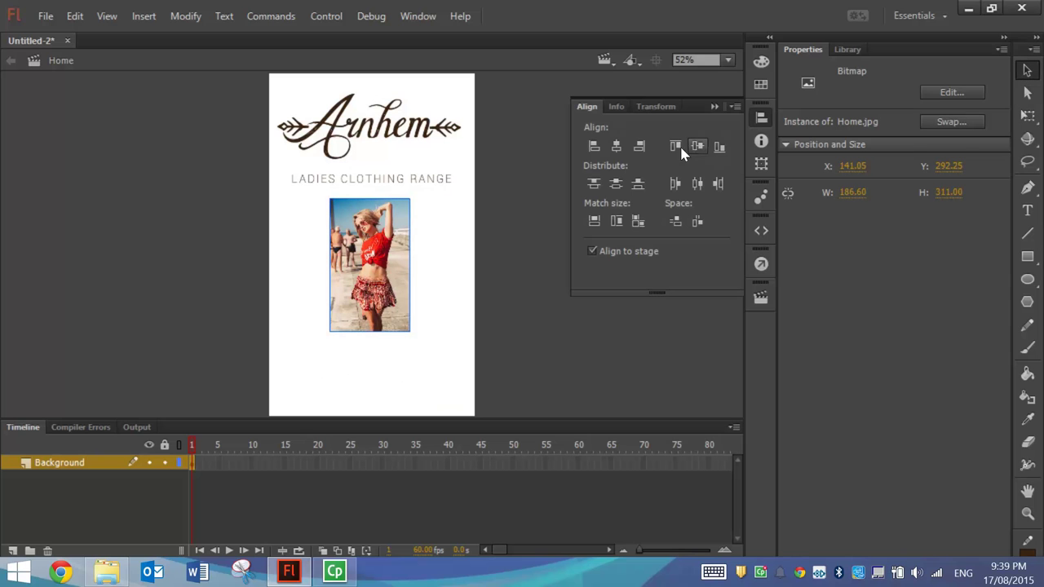
pyautogui.click(617, 146)
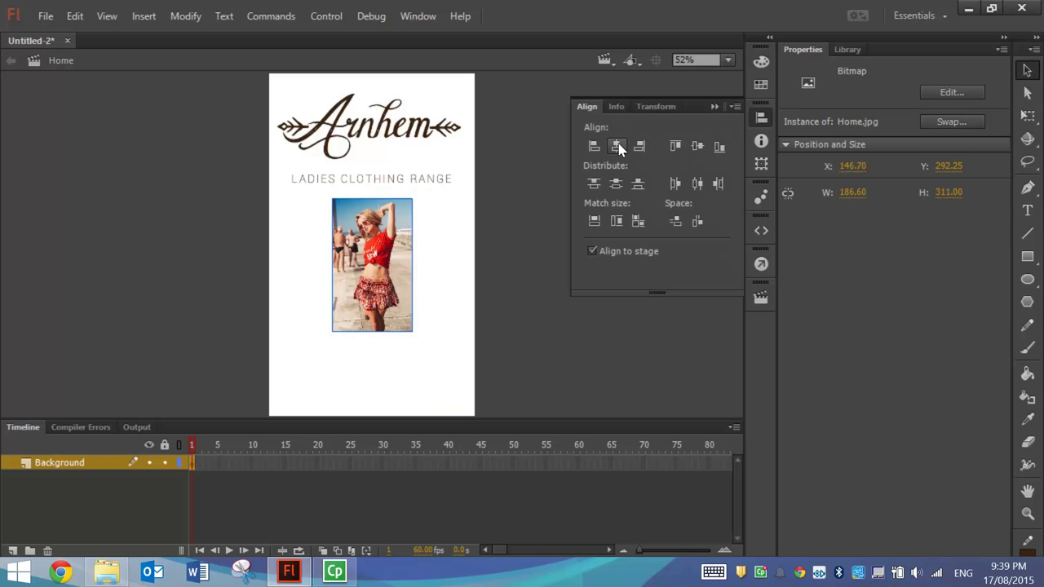
pyautogui.click(715, 107)
pyautogui.click(534, 146)
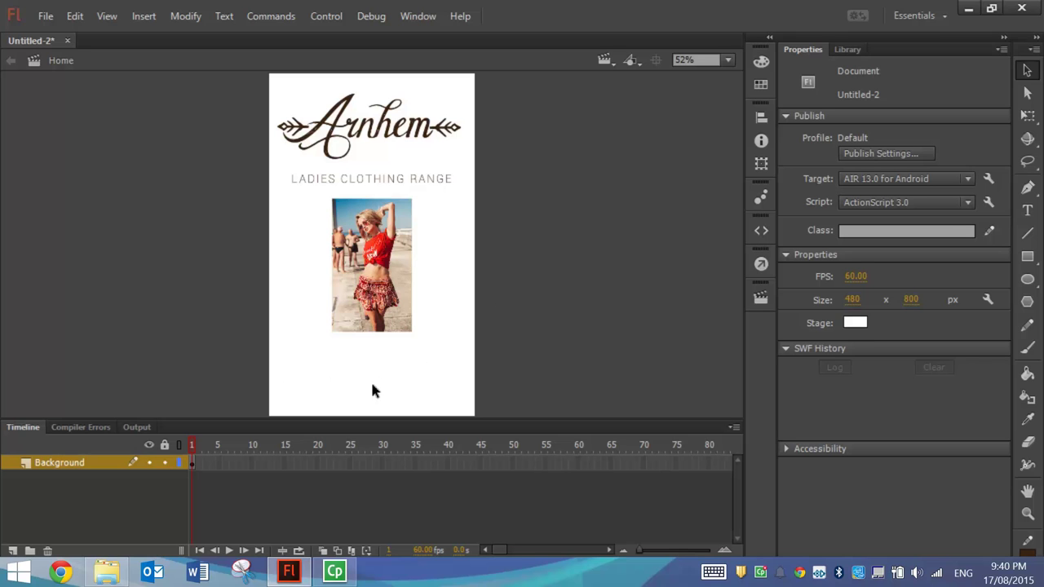
# Draw a white-filled rectangle with a dark brown outline, about 320 x 84 px, below the image.
pyautogui.click(1030, 258)
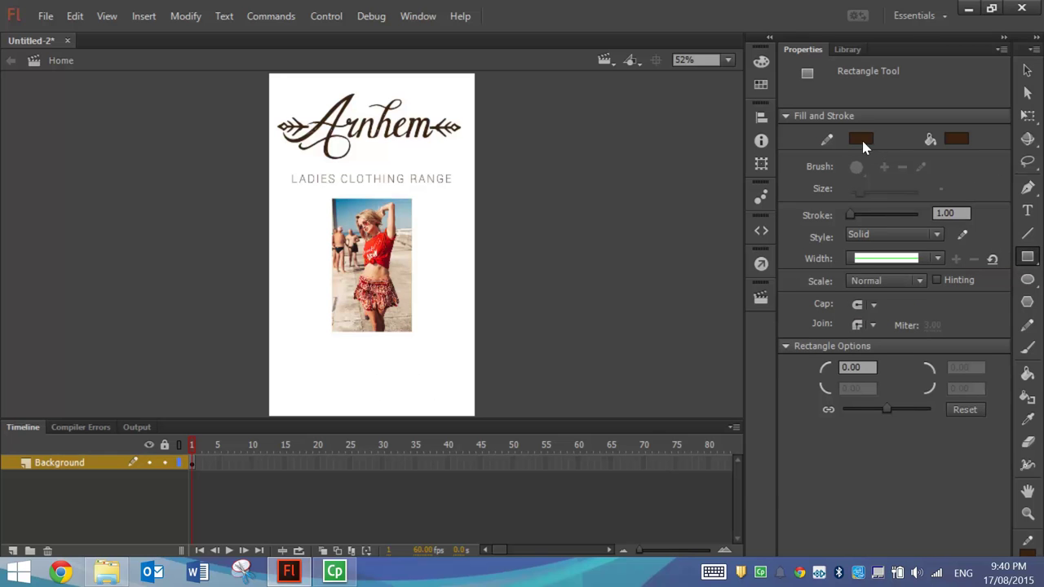
pyautogui.click(954, 139)
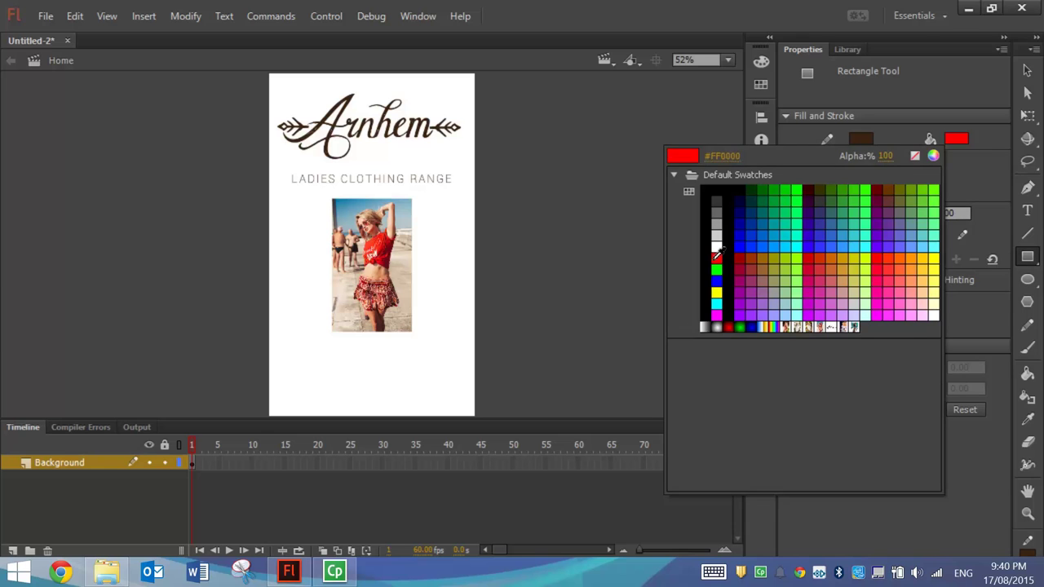
pyautogui.click(715, 248)
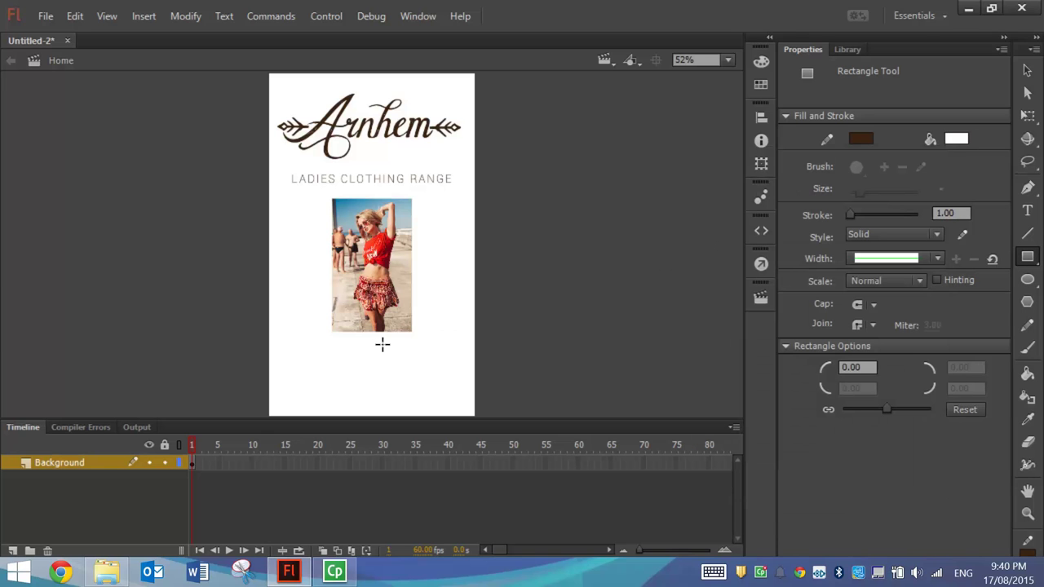
pyautogui.moveTo(304, 366); pyautogui.dragTo(440, 397)
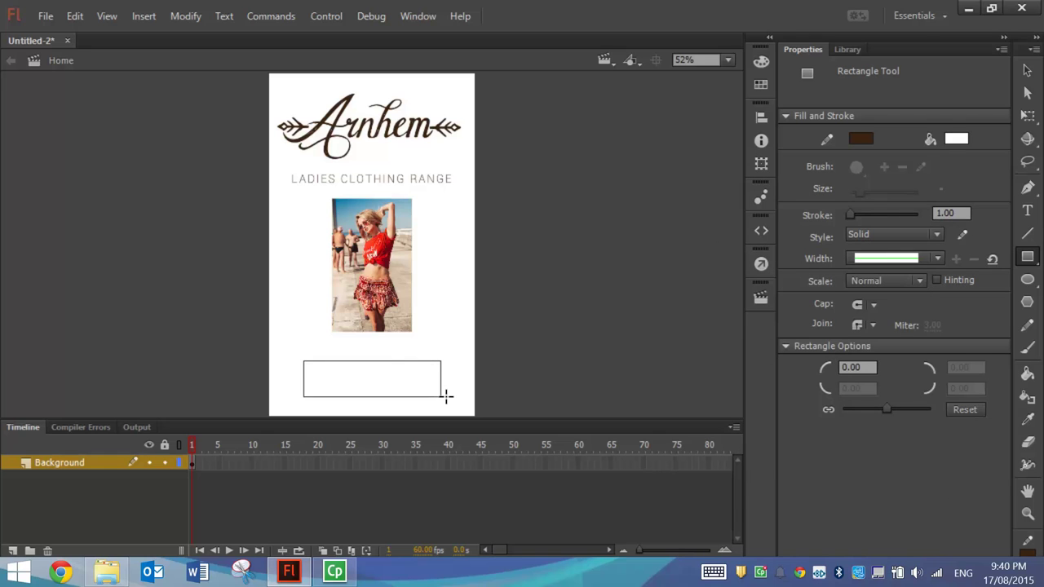
# Convert the whole rectangle below the image, outline included, to a Button symbol named Enter.
pyautogui.click(1027, 70)
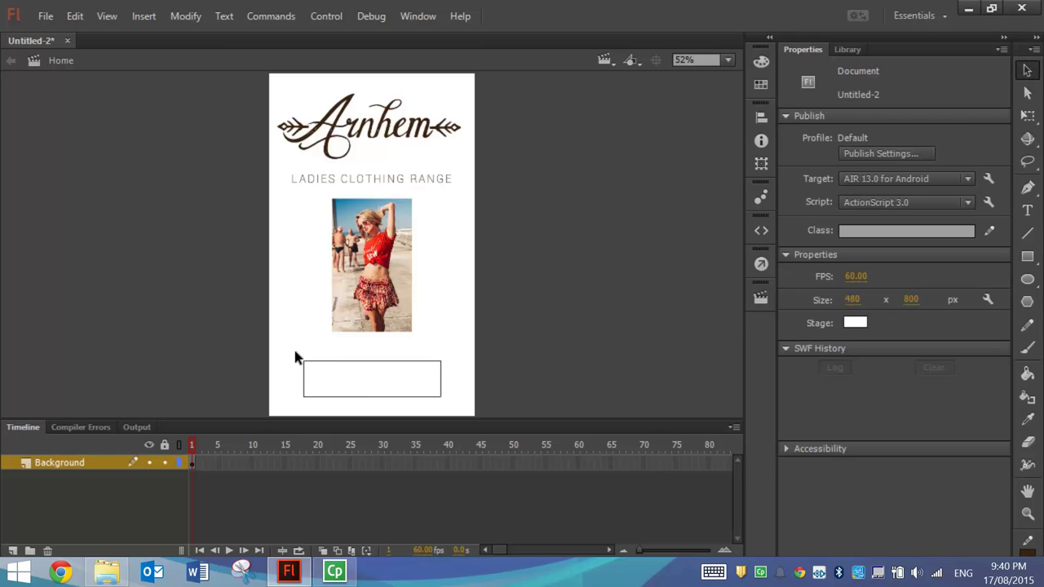
pyautogui.moveTo(291, 347); pyautogui.dragTo(477, 420)
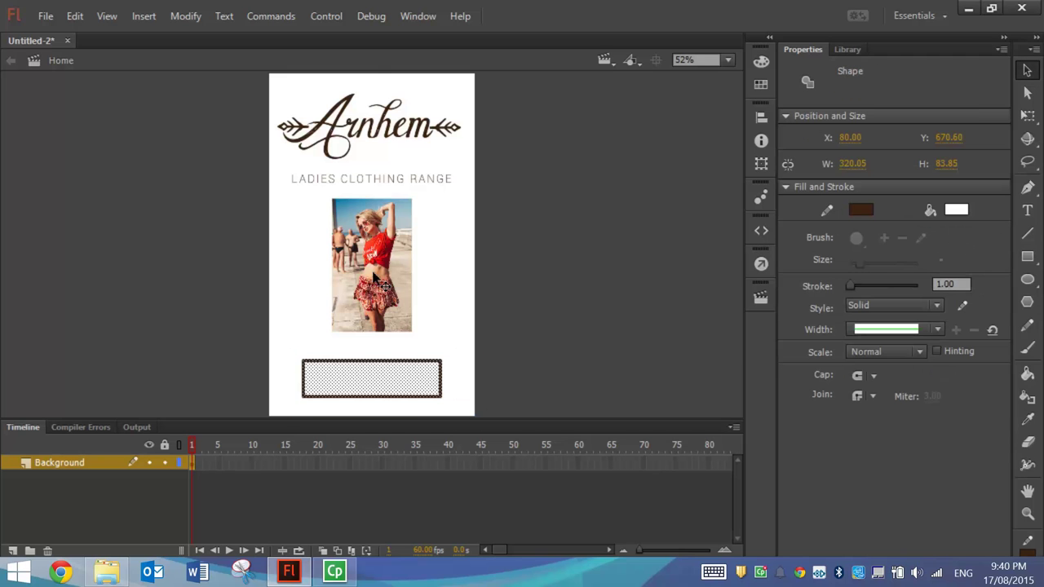
pyautogui.click(185, 16)
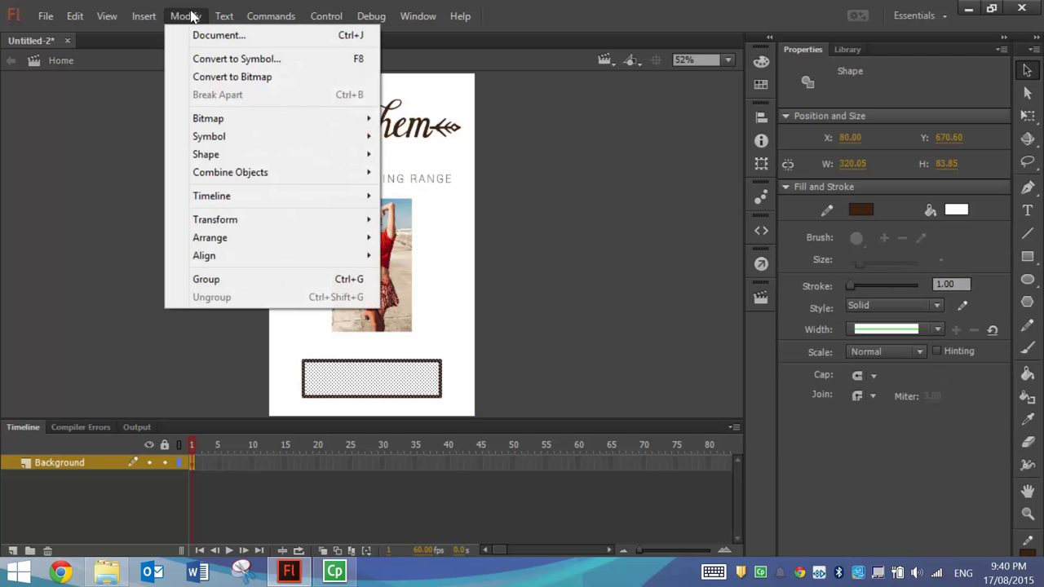
pyautogui.click(212, 59)
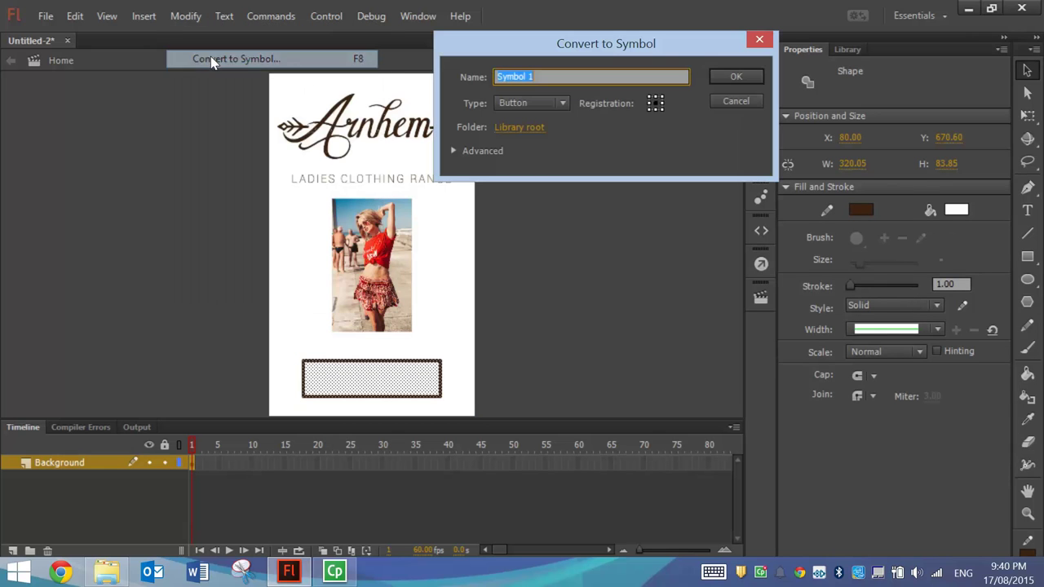
pyautogui.write('Enter')
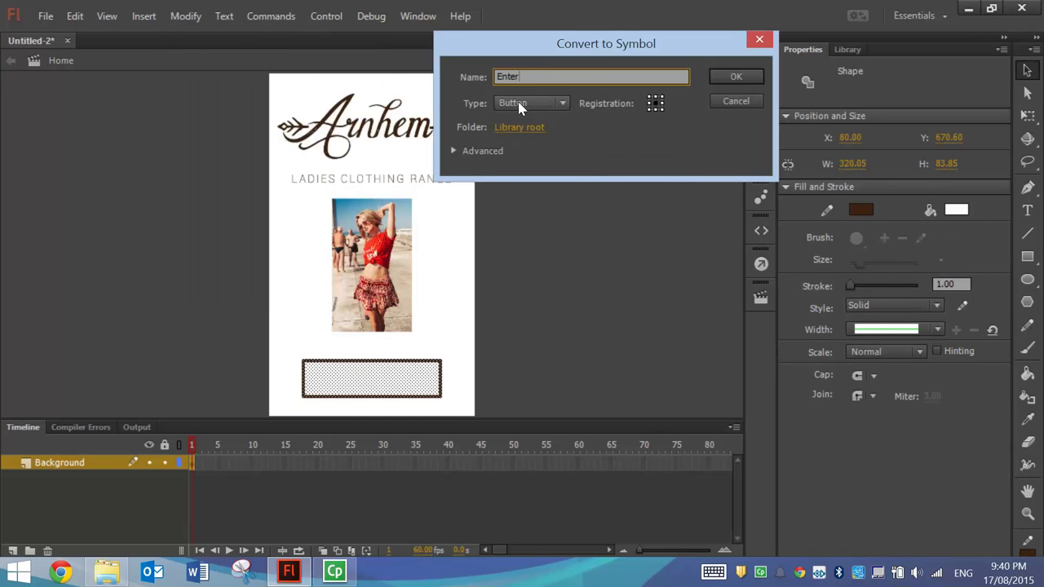
pyautogui.click(522, 104)
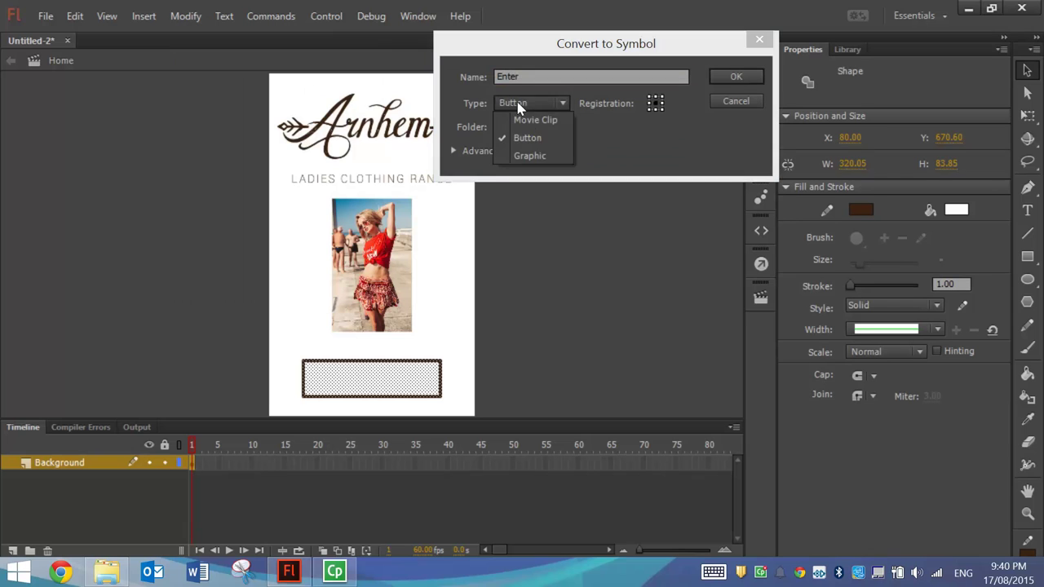
pyautogui.click(539, 141)
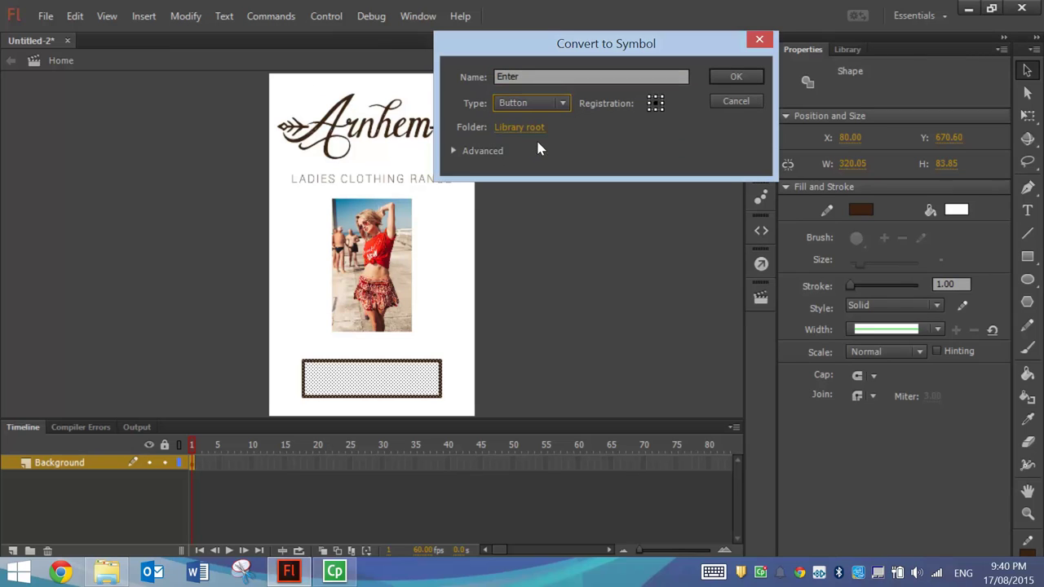
pyautogui.click(735, 76)
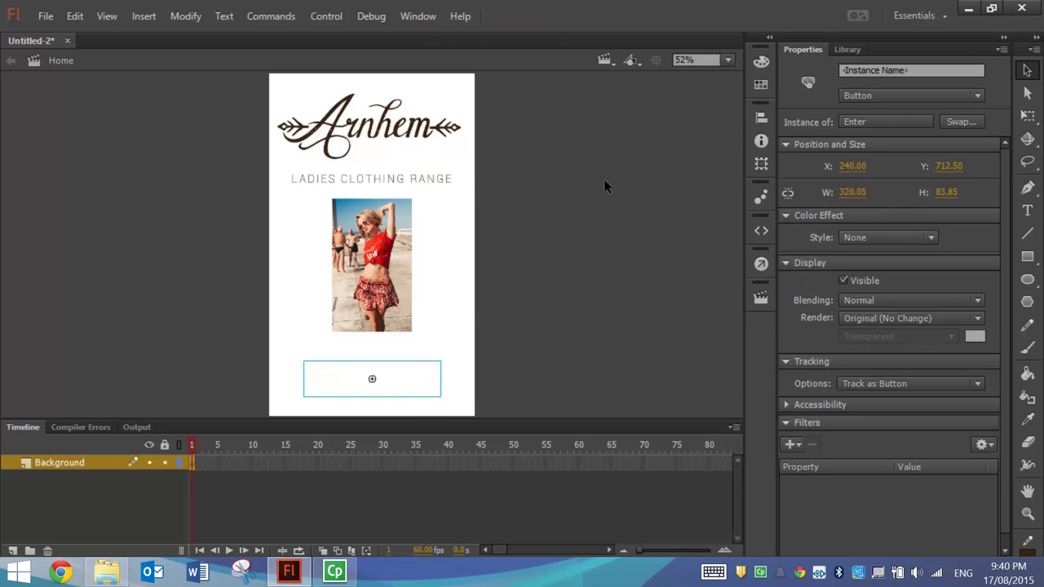
# Give the Enter button on the stage the instance name enter and deselect it.
pyautogui.click(862, 71)
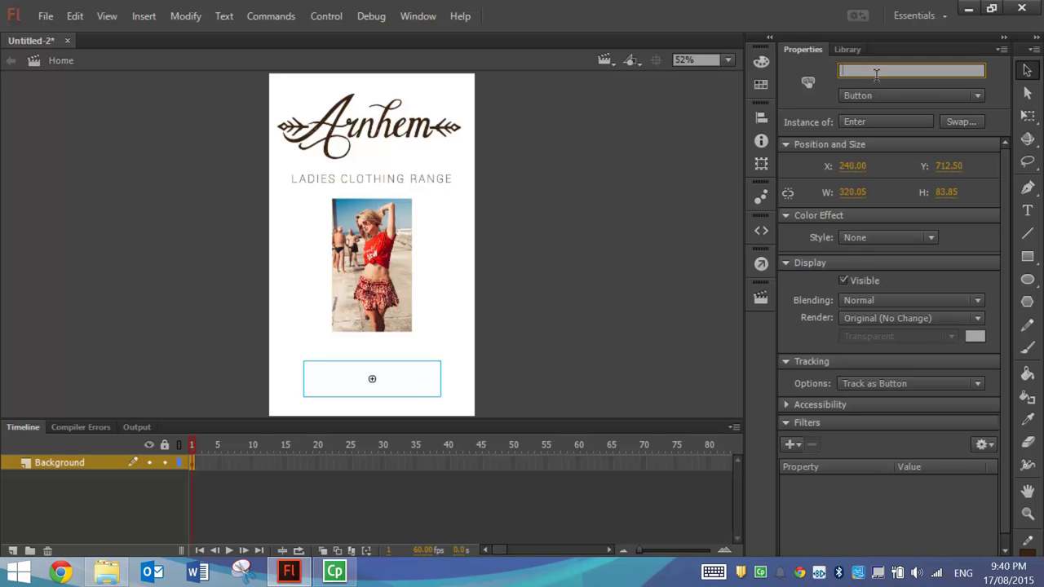
pyautogui.write('enter')
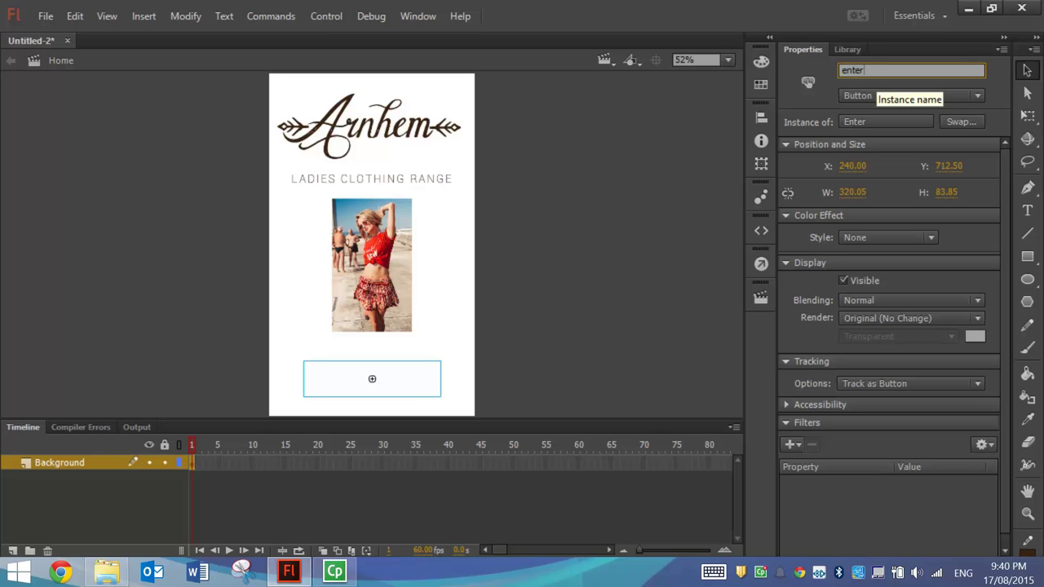
pyautogui.press('Return')
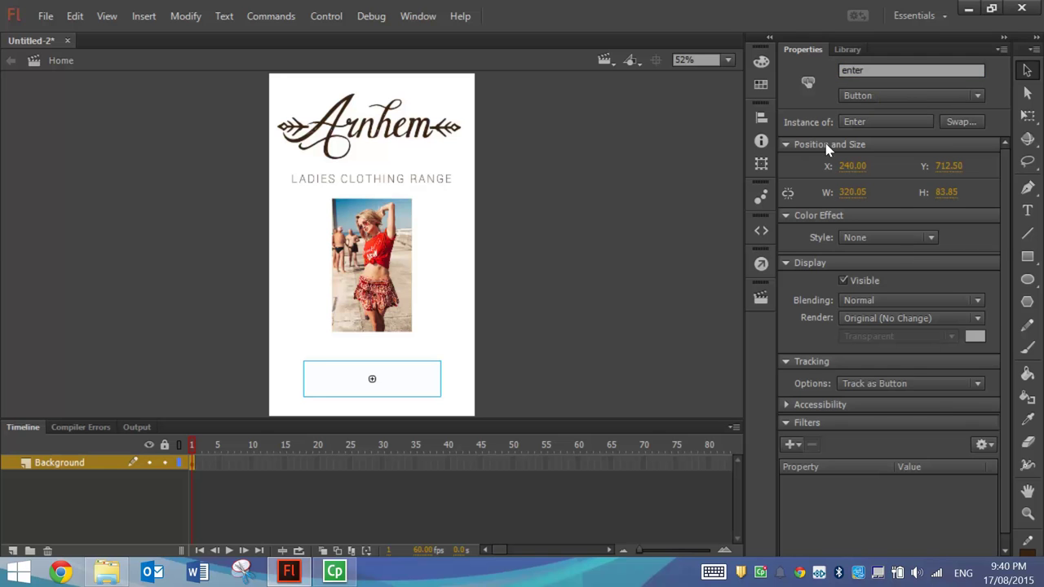
pyautogui.click(551, 327)
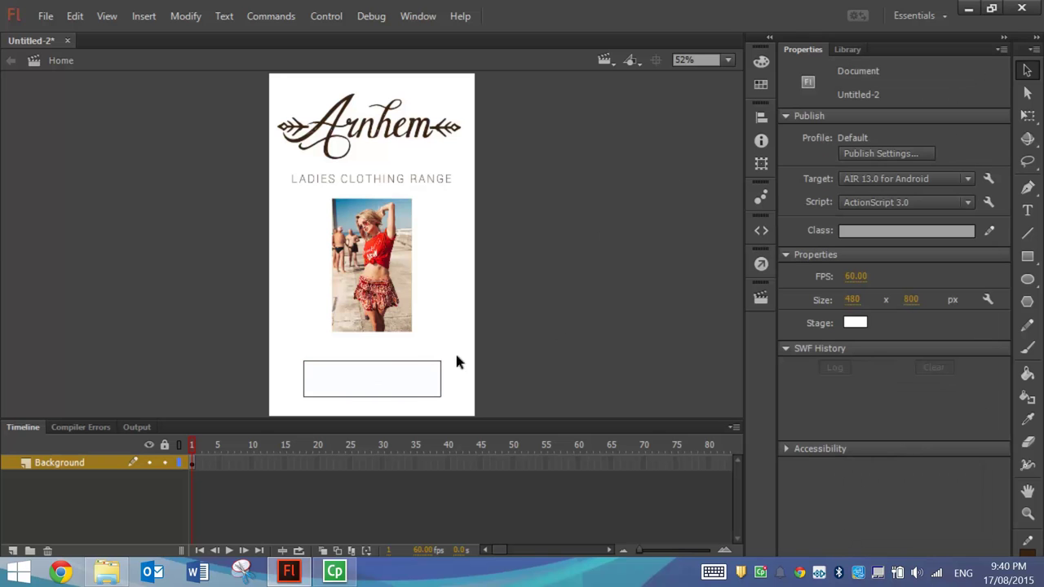
# Centre the Enter button horizontally to the stage.
pyautogui.click(414, 377)
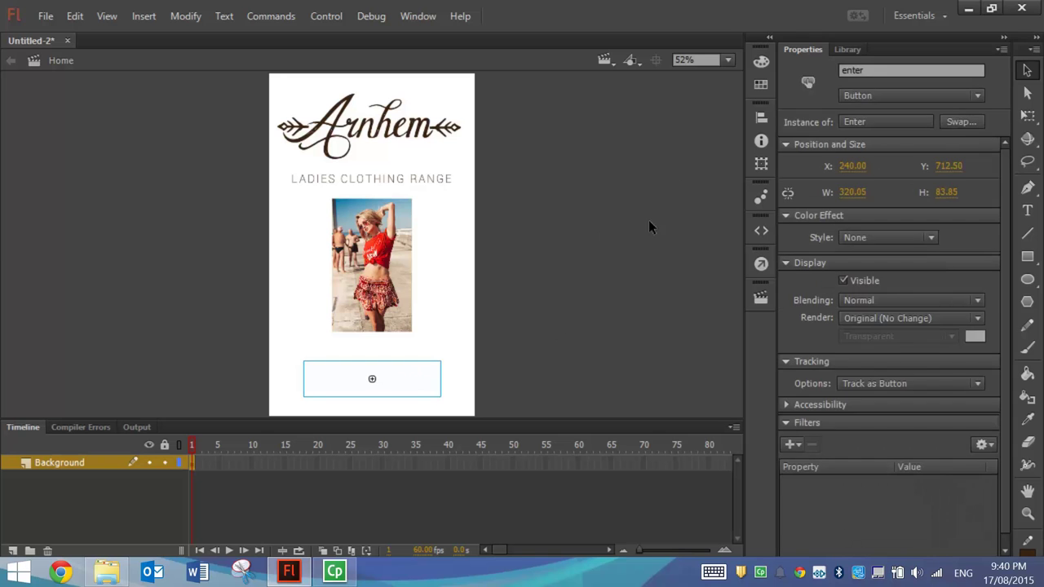
pyautogui.click(760, 117)
pyautogui.click(617, 147)
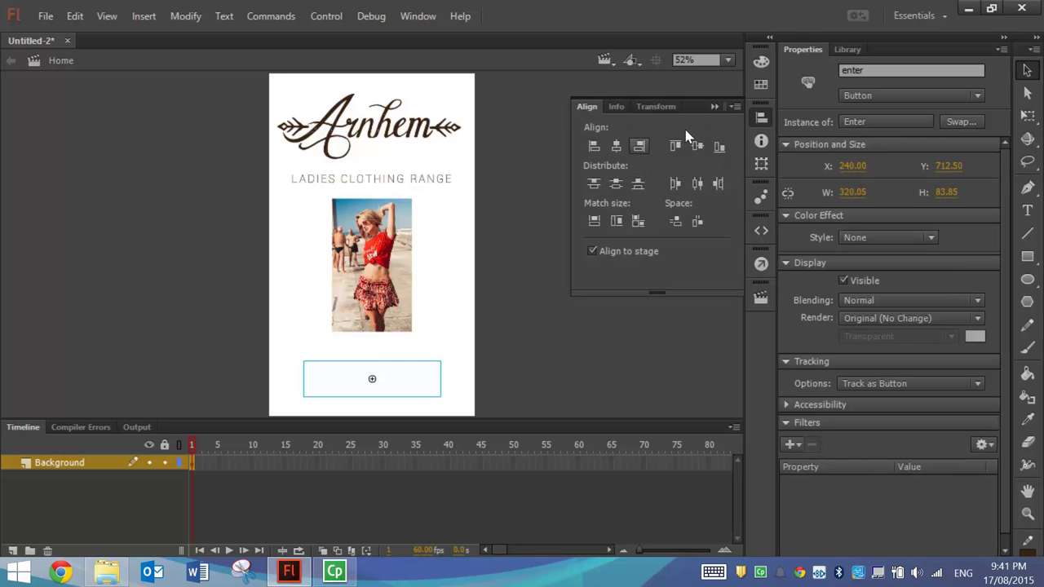
pyautogui.click(714, 106)
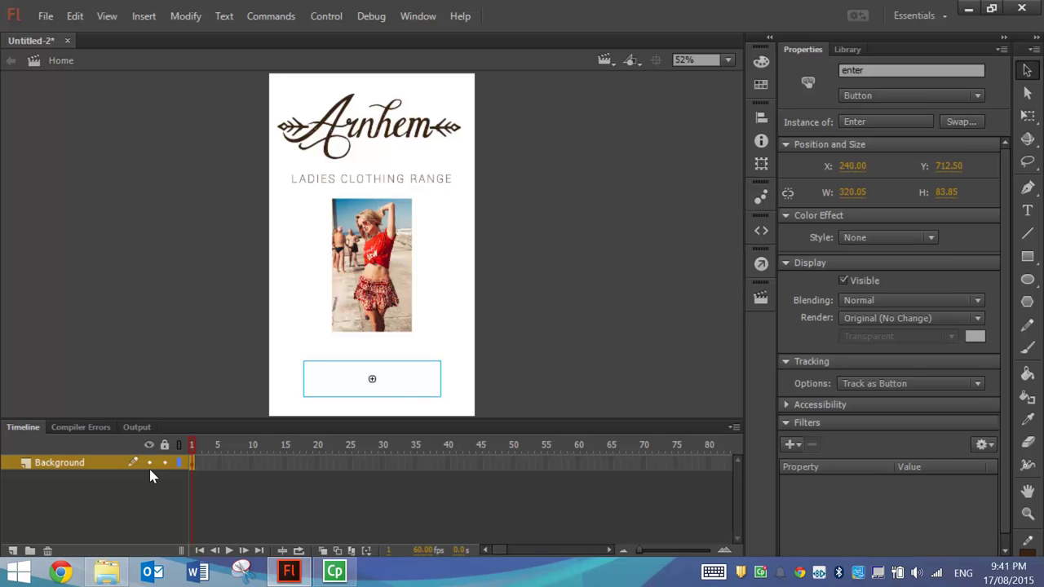
# Open the Enter button symbol for editing and set the Text tool's colour to dark brown #3C2211.
pyautogui.doubleClick(424, 383)
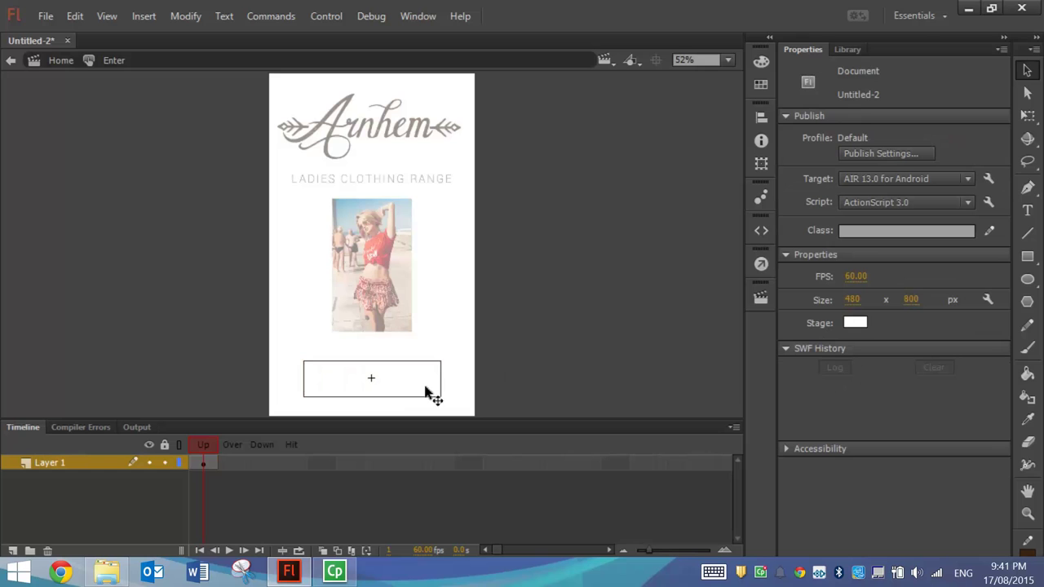
pyautogui.hotkey('ctrl', '=')
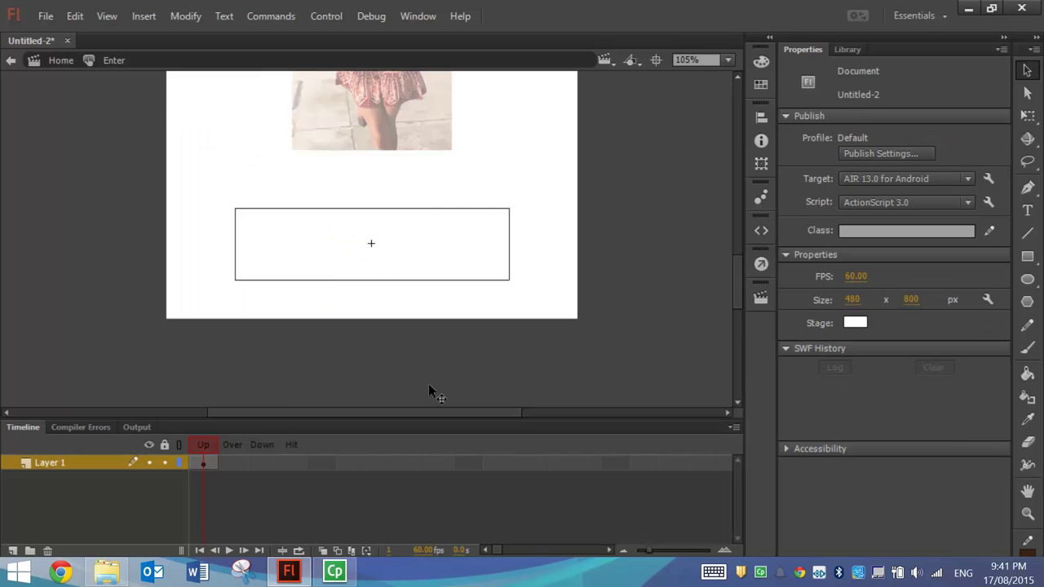
pyautogui.hotkey('ctrl', '=')
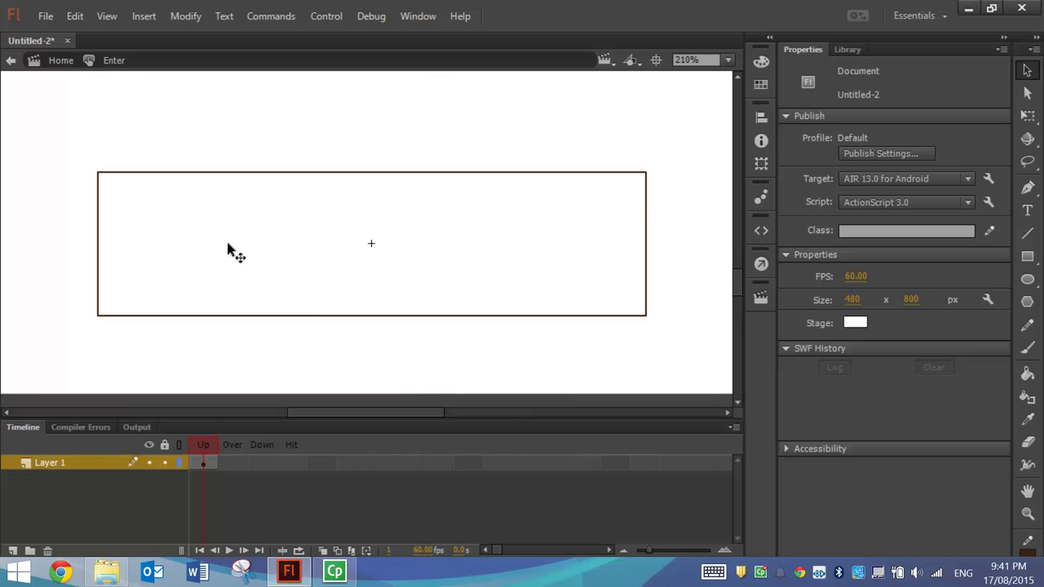
pyautogui.click(1027, 210)
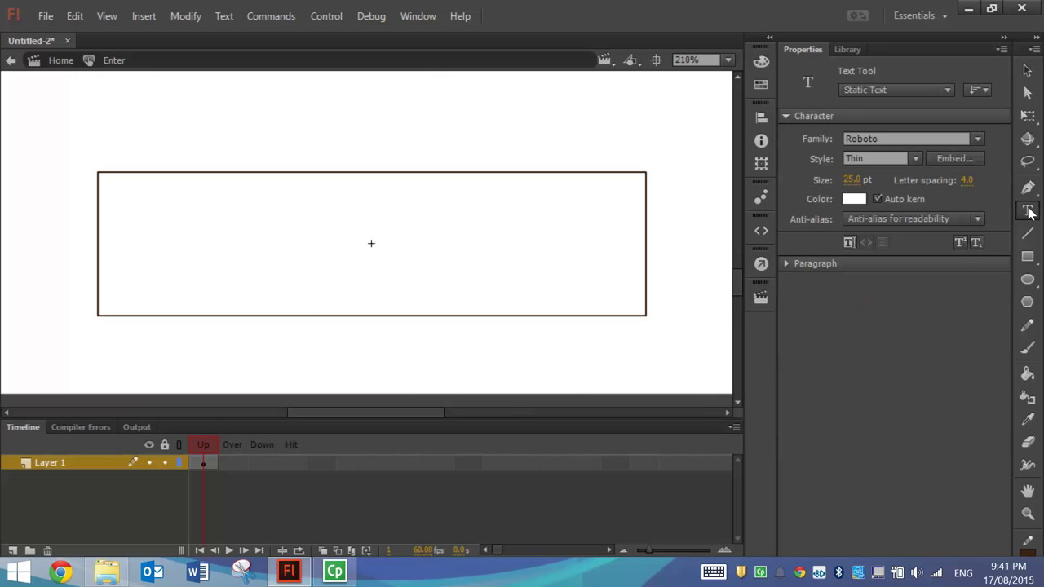
pyautogui.click(854, 199)
pyautogui.click(620, 216)
pyautogui.write('3C2211')
pyautogui.click(745, 243)
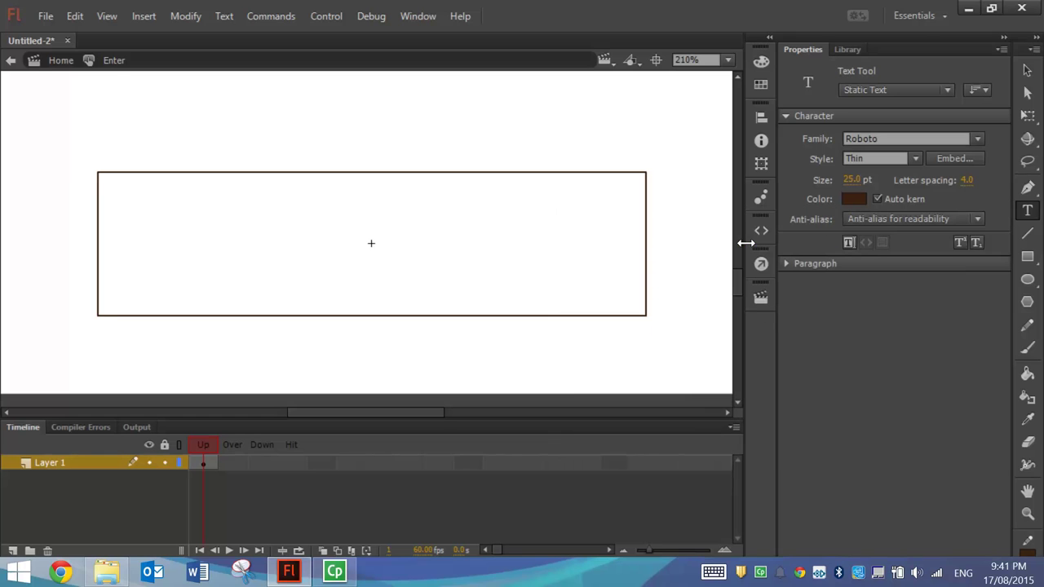
# Add the text ENTER inside the button rectangle in Roboto Light at 39 pt.
pyautogui.click(208, 238)
pyautogui.moveTo(848, 251); pyautogui.dragTo(872, 251)
pyautogui.click(913, 231)
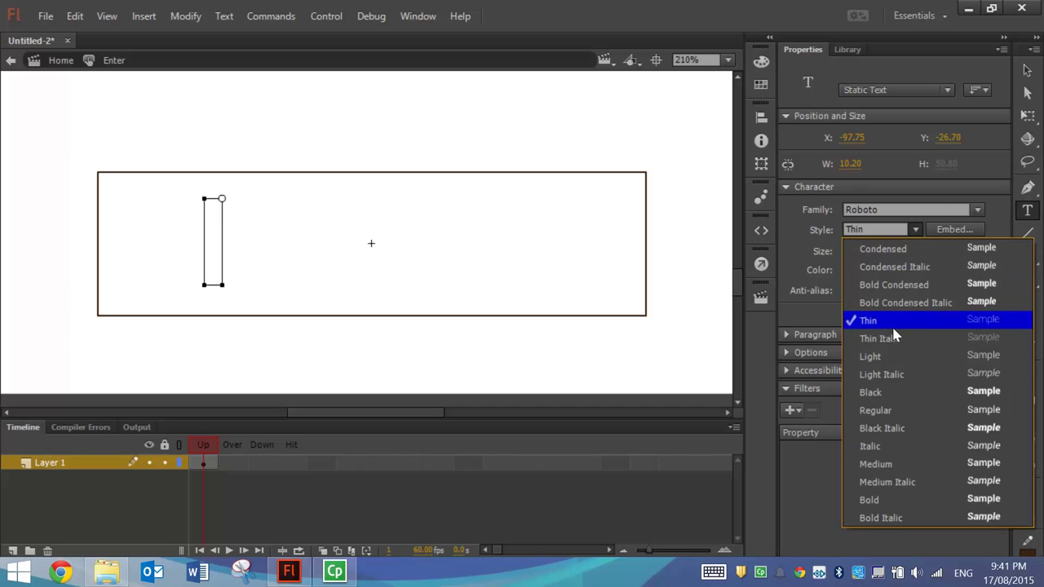
pyautogui.click(891, 357)
pyautogui.write('enter')
pyautogui.hotkey('ctrl', 'a')
pyautogui.write('ENTER')
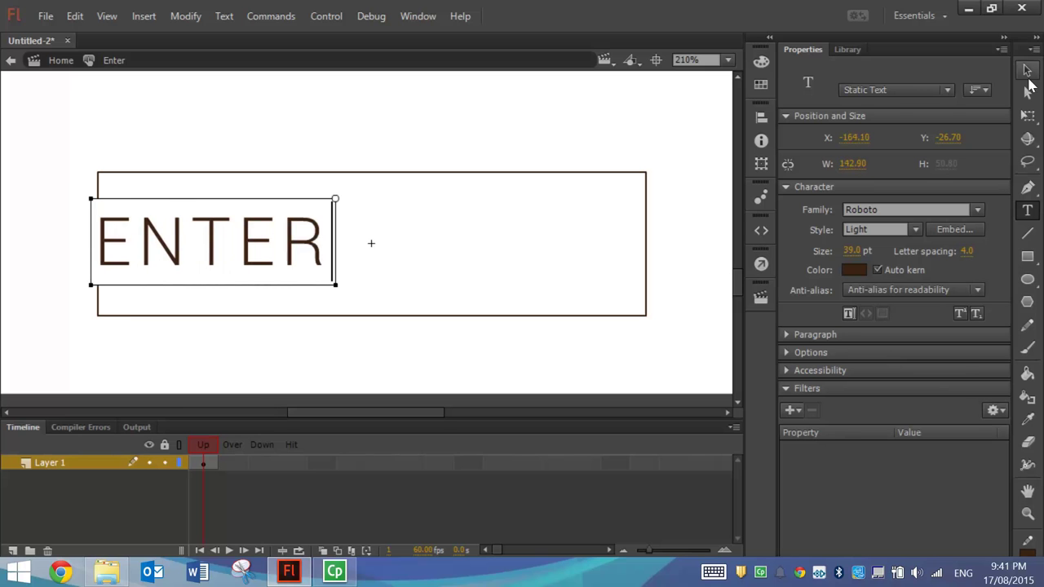
# Centre the ENTER text horizontally within the button symbol and deselect it.
pyautogui.click(1027, 72)
pyautogui.press('t')
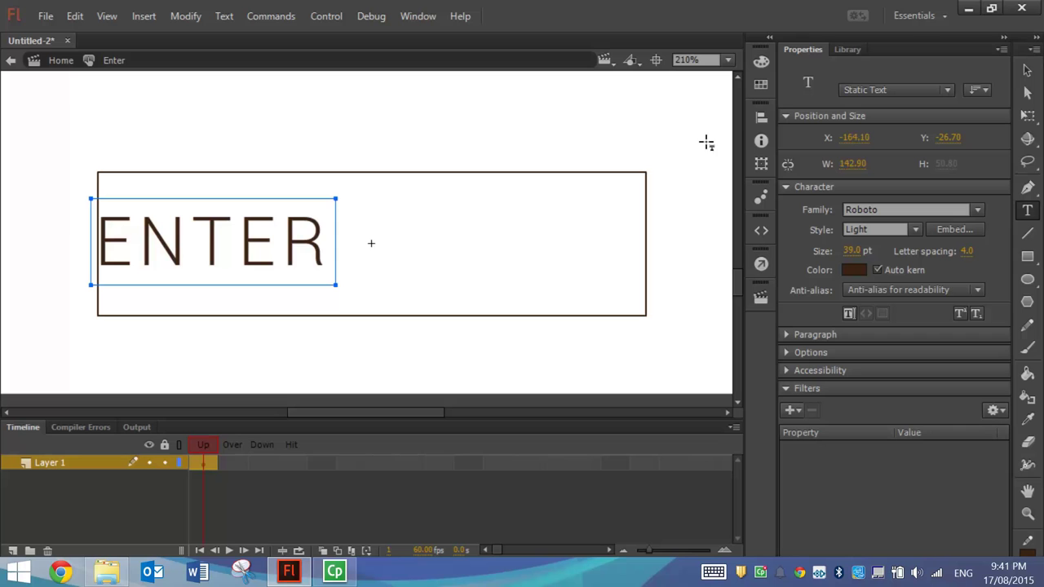
pyautogui.click(761, 116)
pyautogui.click(617, 146)
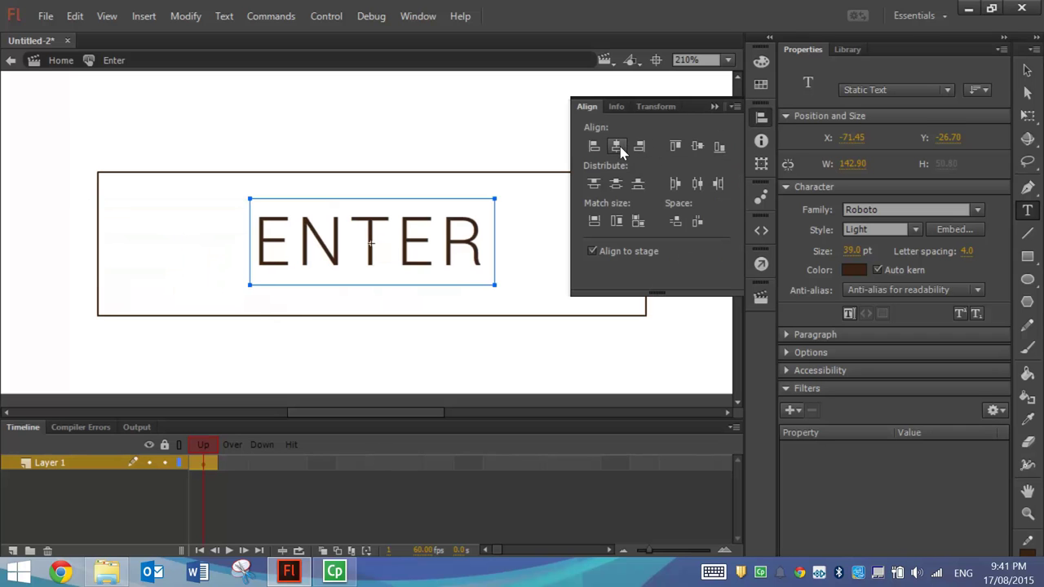
pyautogui.click(714, 106)
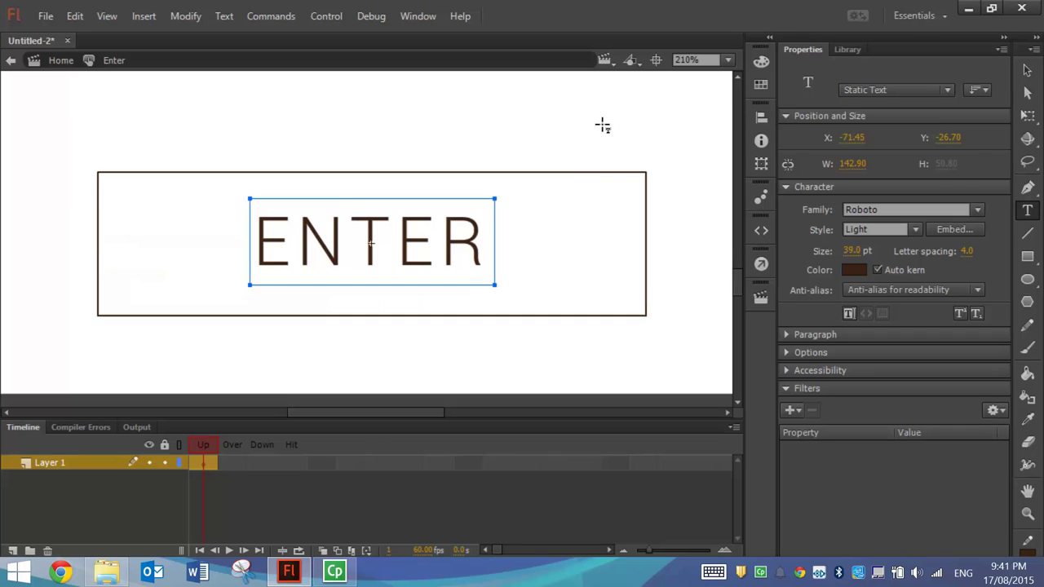
pyautogui.hotkey('ctrl', 'shift', 'a')
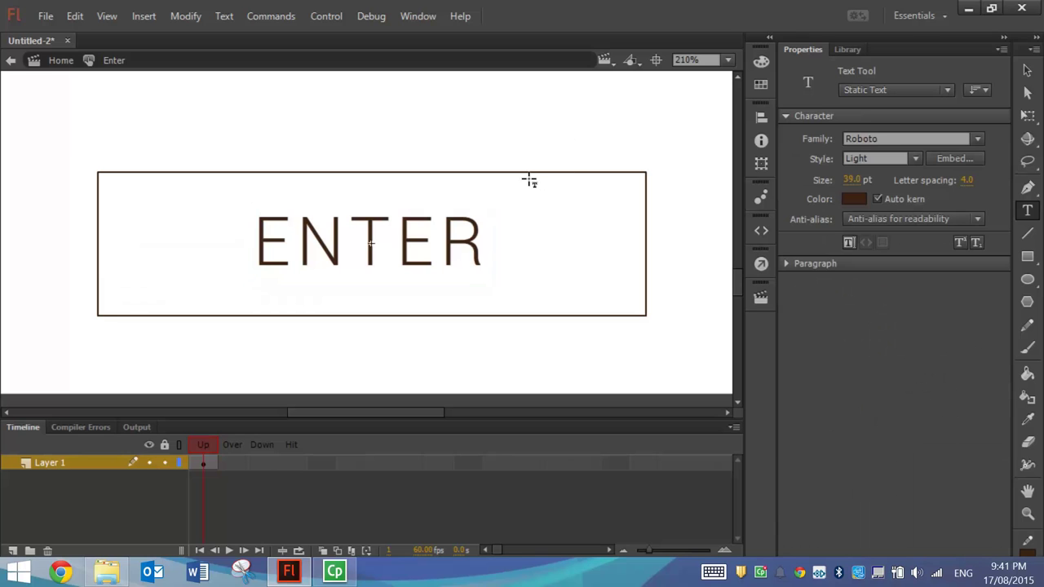
pyautogui.click(1027, 72)
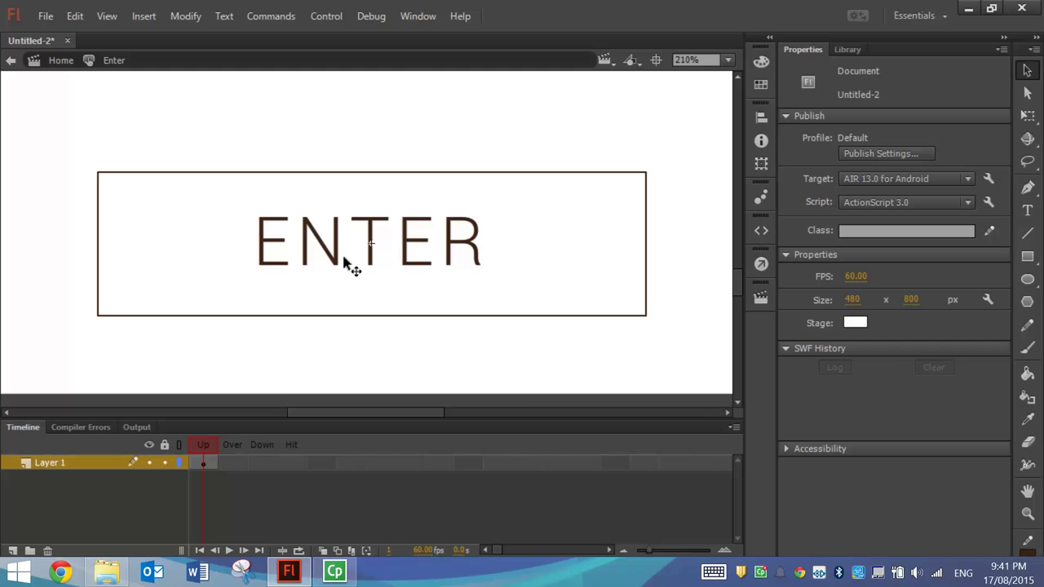
# Leave the Enter symbol for the Home scene and fit the whole stage in the window.
pyautogui.hotkey('ctrl', '-')
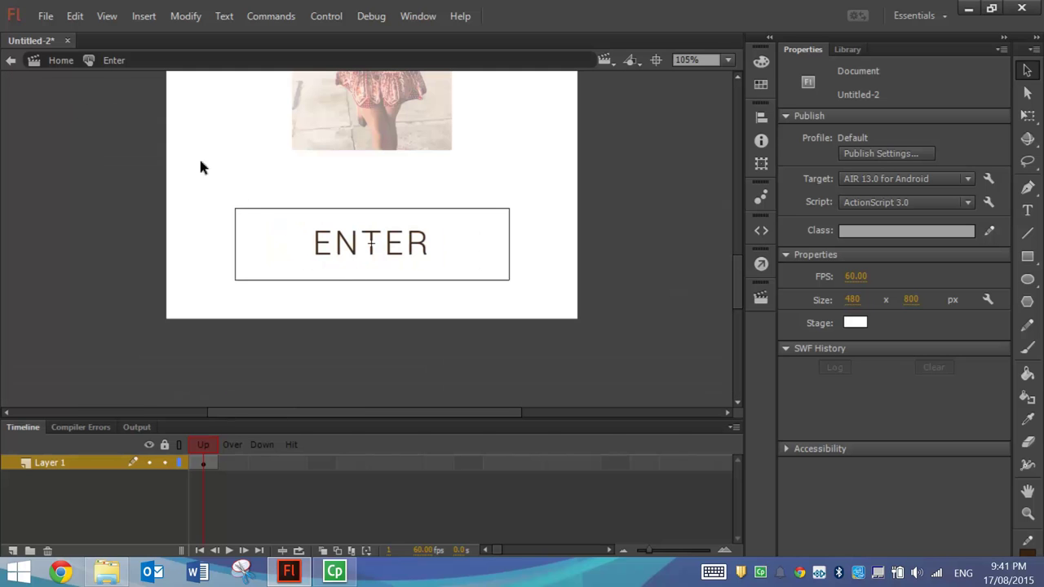
pyautogui.click(21, 63)
pyautogui.click(650, 206)
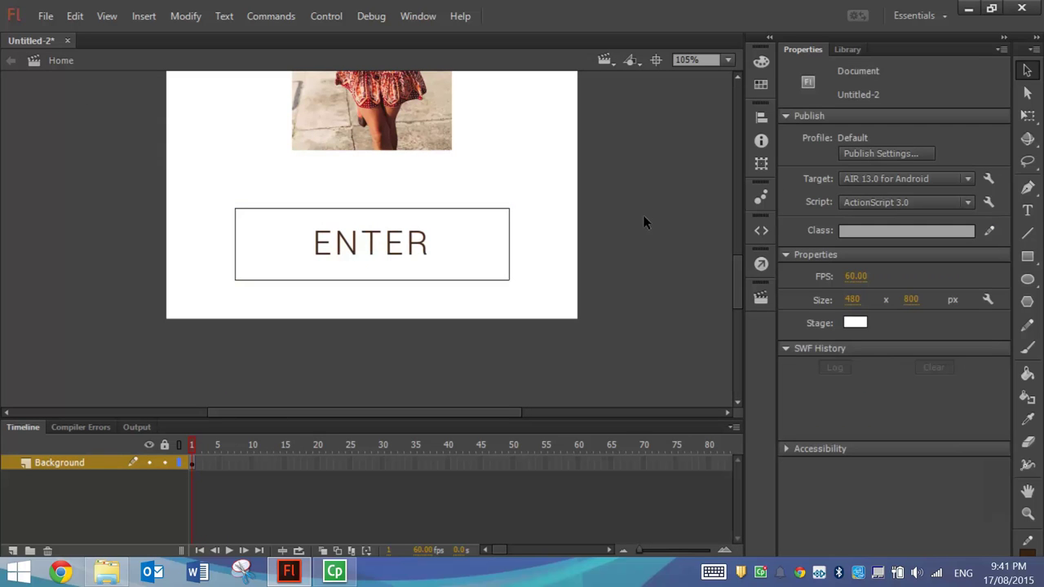
pyautogui.click(728, 60)
pyautogui.click(711, 76)
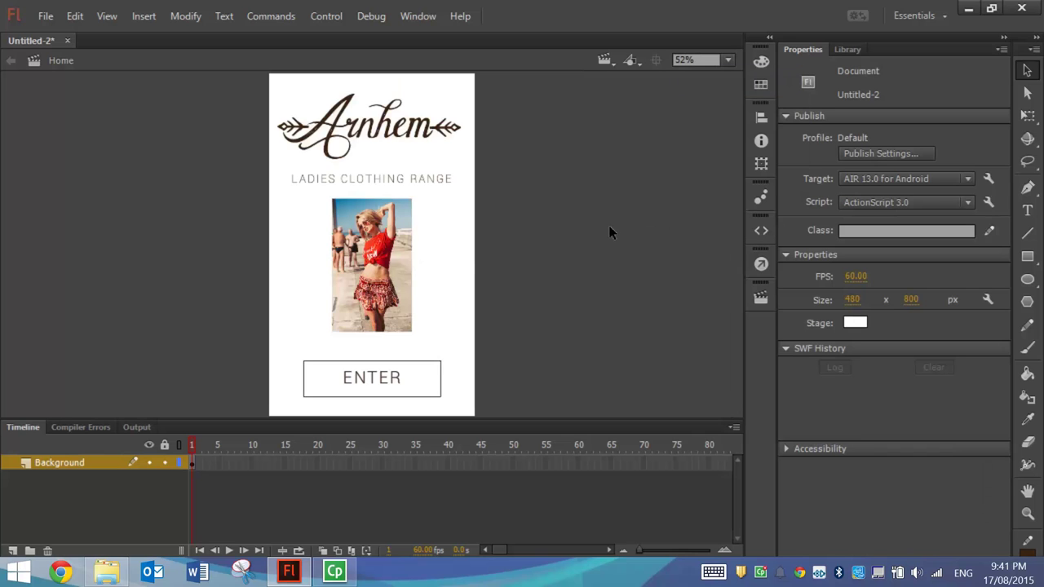
# Reopen the Enter button symbol and insert a keyframe in its Down state.
pyautogui.click(416, 390)
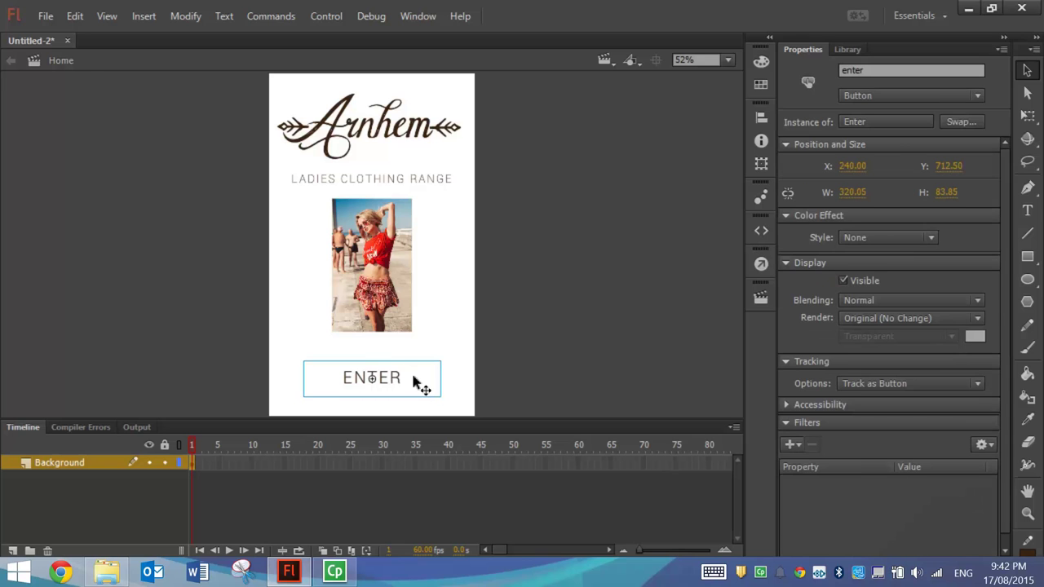
pyautogui.doubleClick(413, 380)
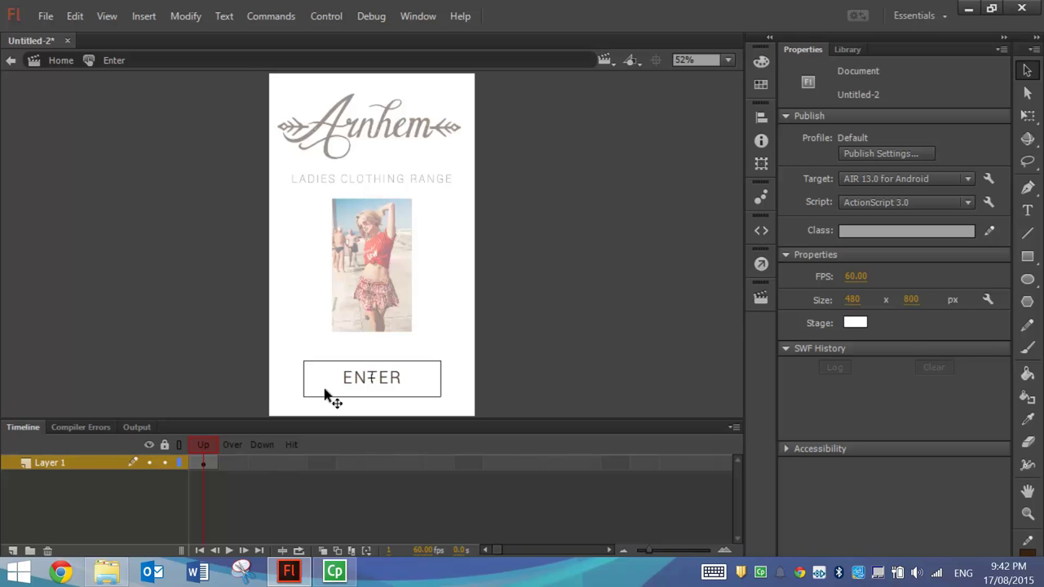
pyautogui.hotkey('ctrl', '3')
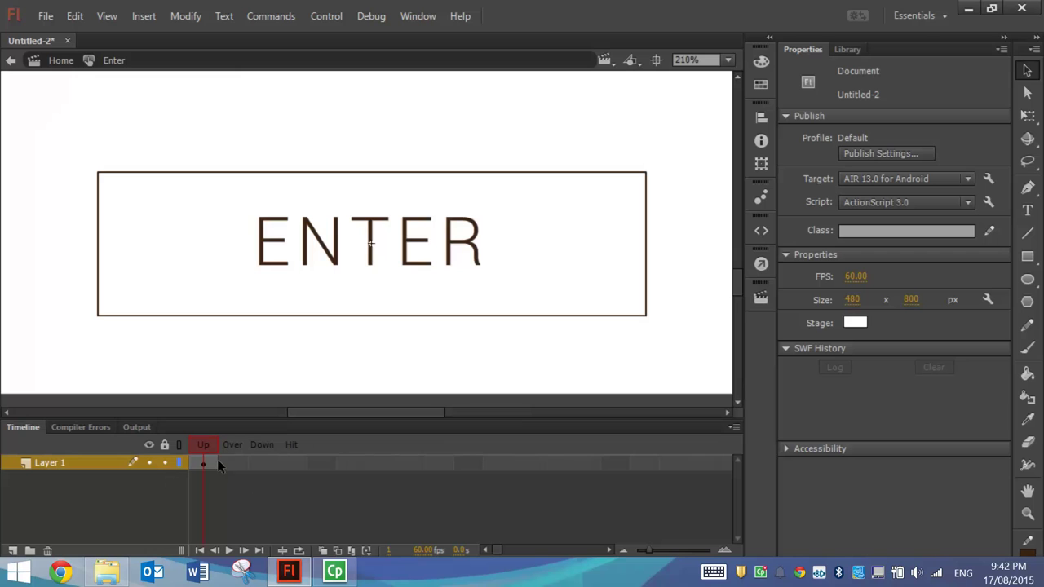
pyautogui.click(263, 467)
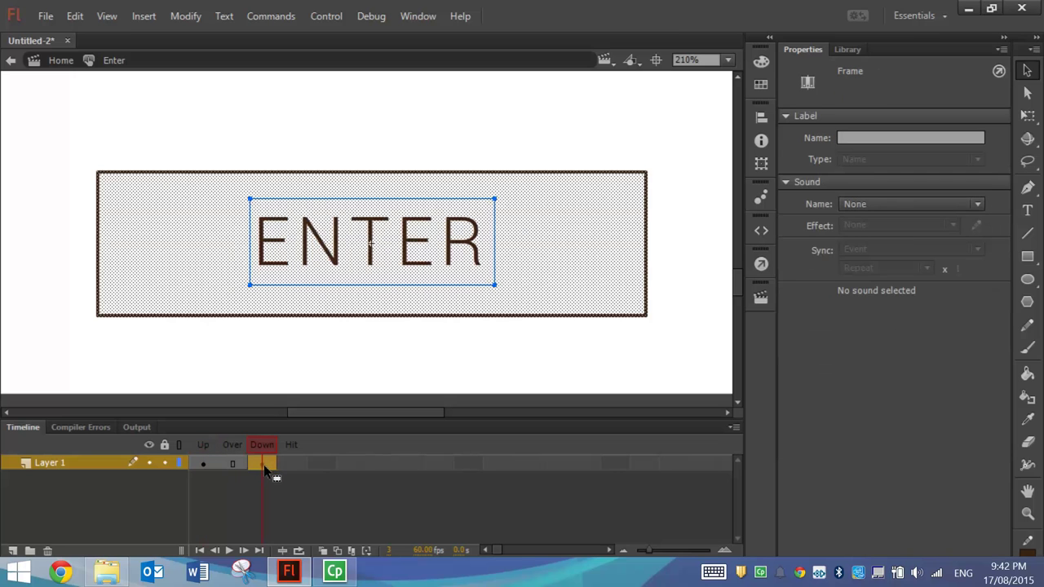
pyautogui.click(272, 355)
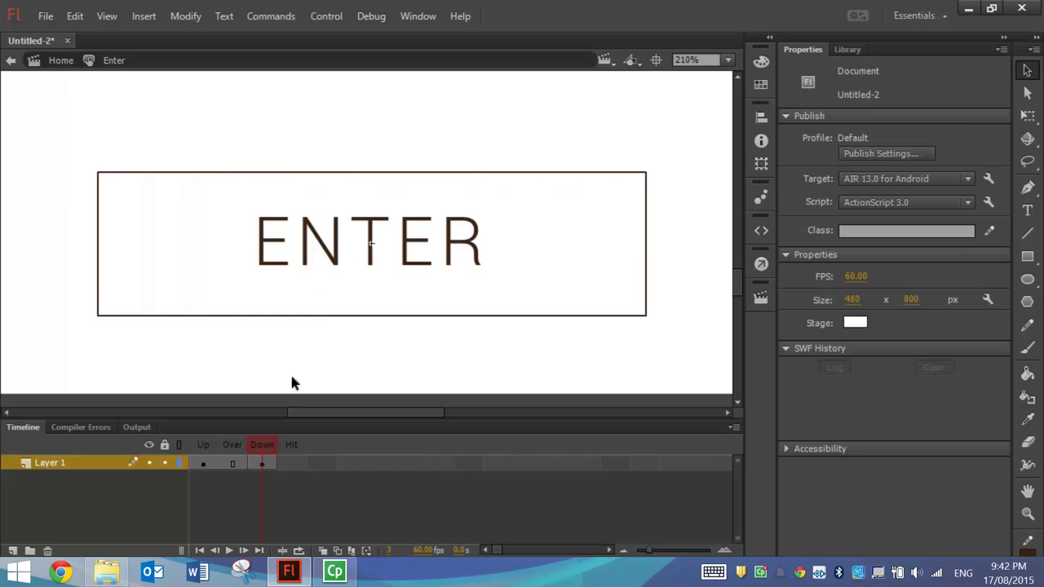
# Fill the button rectangle in the Down state with dark brown #3C2211 by swapping the stroke and fill colours.
pyautogui.click(242, 234)
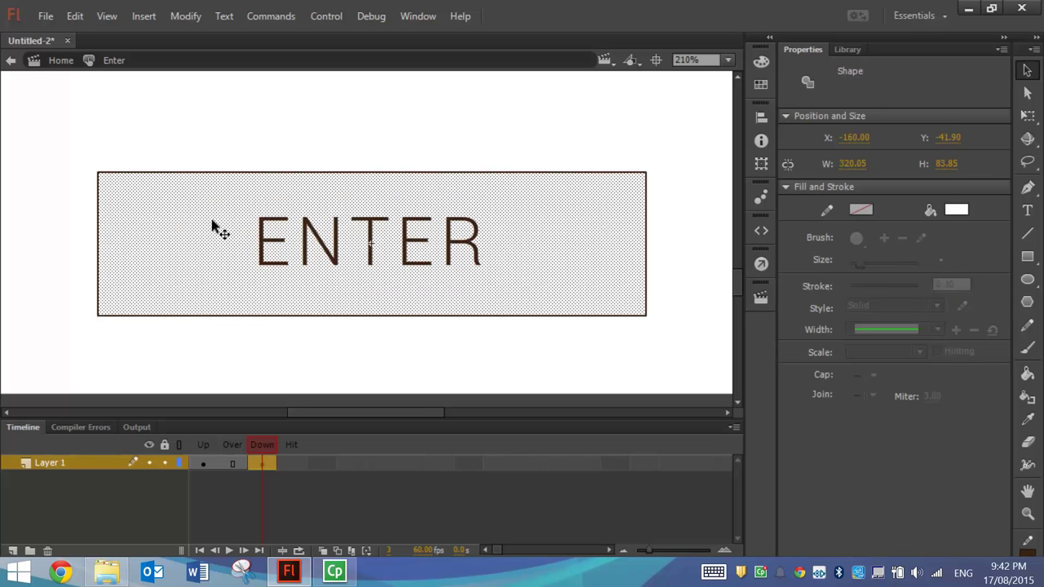
pyautogui.click(957, 209)
pyautogui.press('Escape')
pyautogui.click(761, 62)
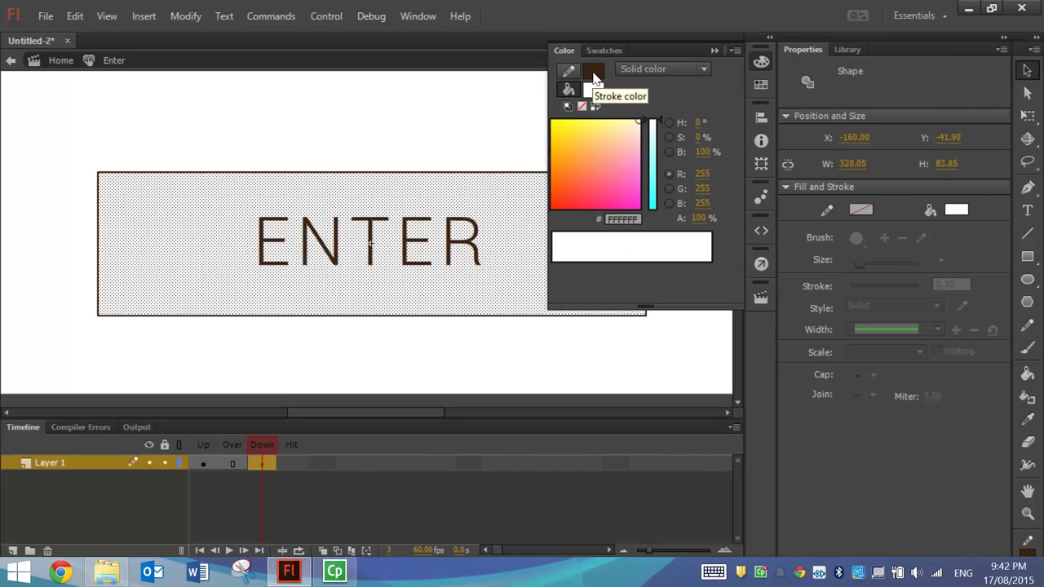
pyautogui.click(595, 106)
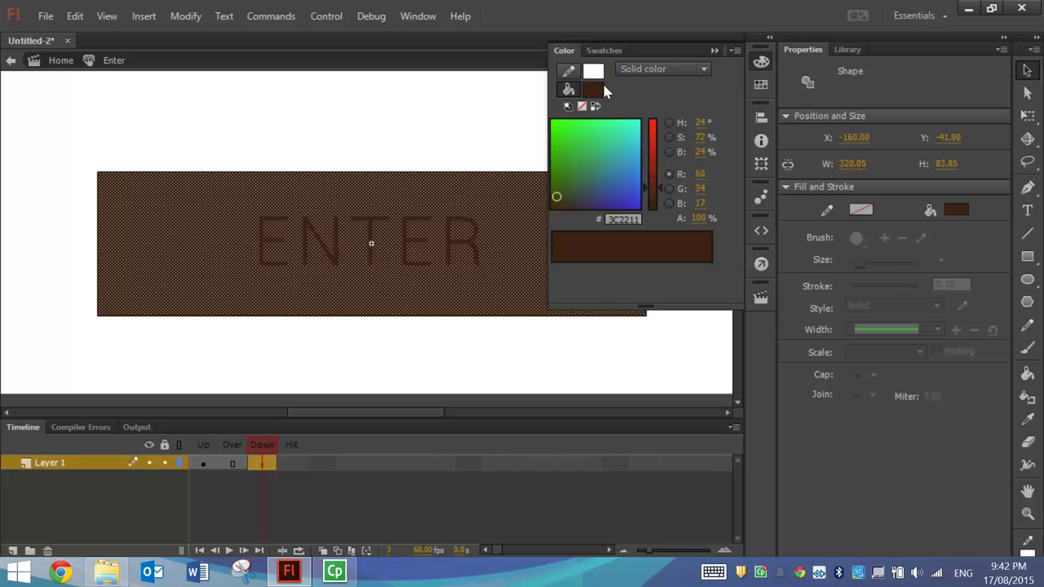
pyautogui.click(715, 49)
pyautogui.click(580, 110)
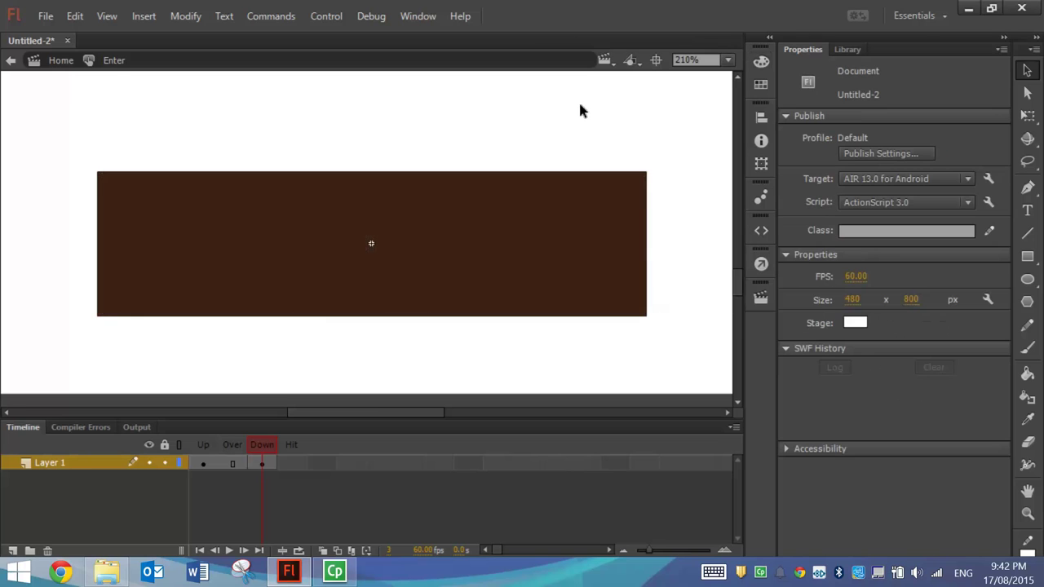
# Set the ENTER text in the Down state to white.
pyautogui.click(432, 227)
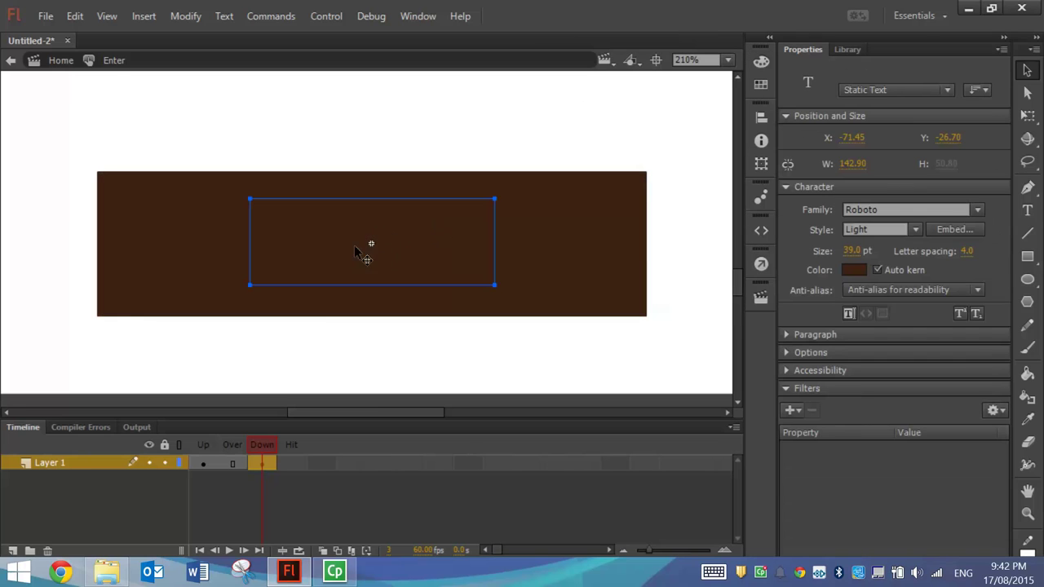
pyautogui.click(854, 270)
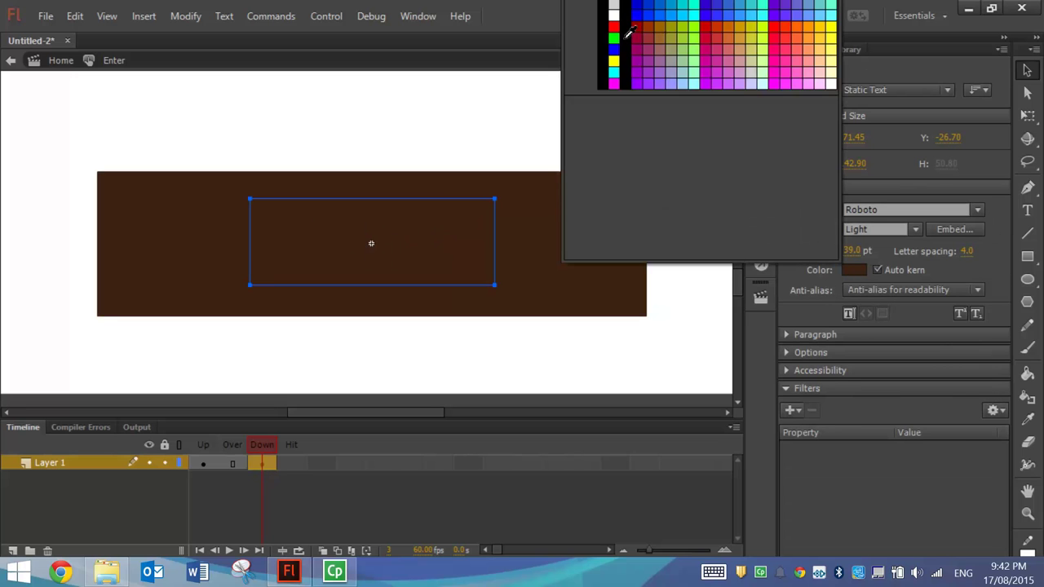
pyautogui.click(613, 15)
pyautogui.click(606, 138)
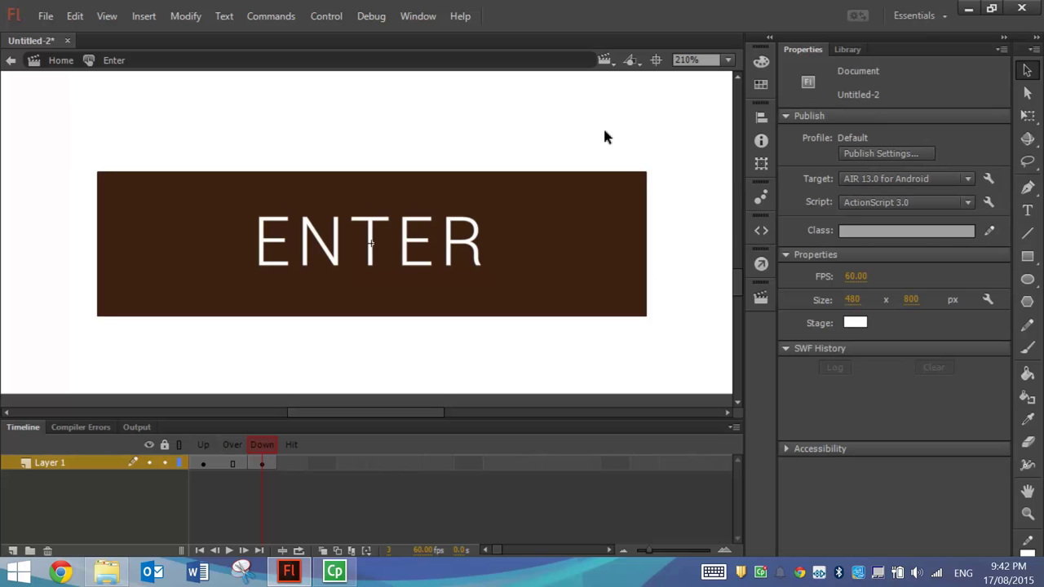
# Compare the Enter button's Up and Down states and return to the Home scene with the whole stage fitted in the window.
pyautogui.click(203, 463)
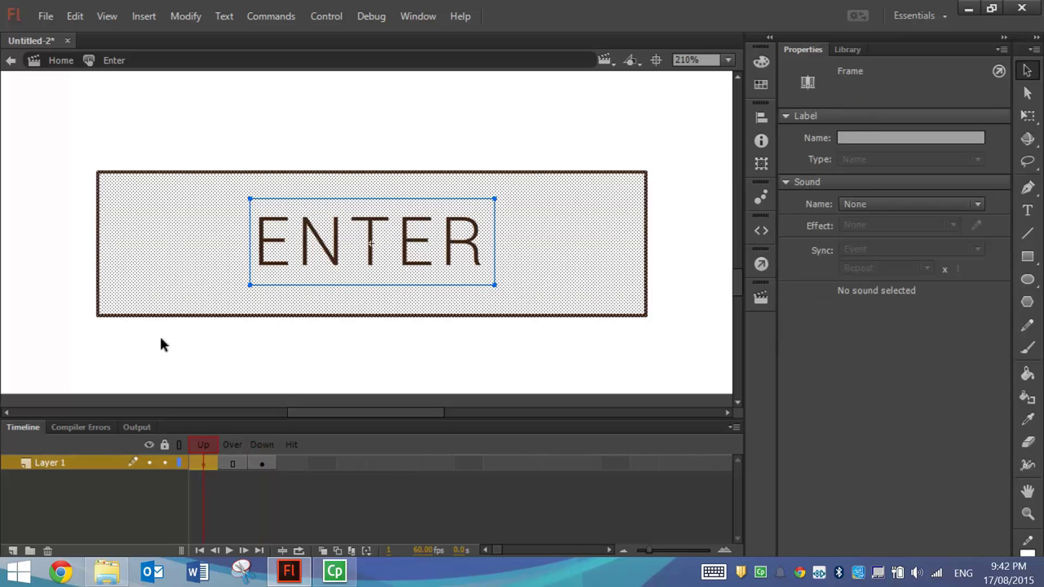
pyautogui.click(67, 313)
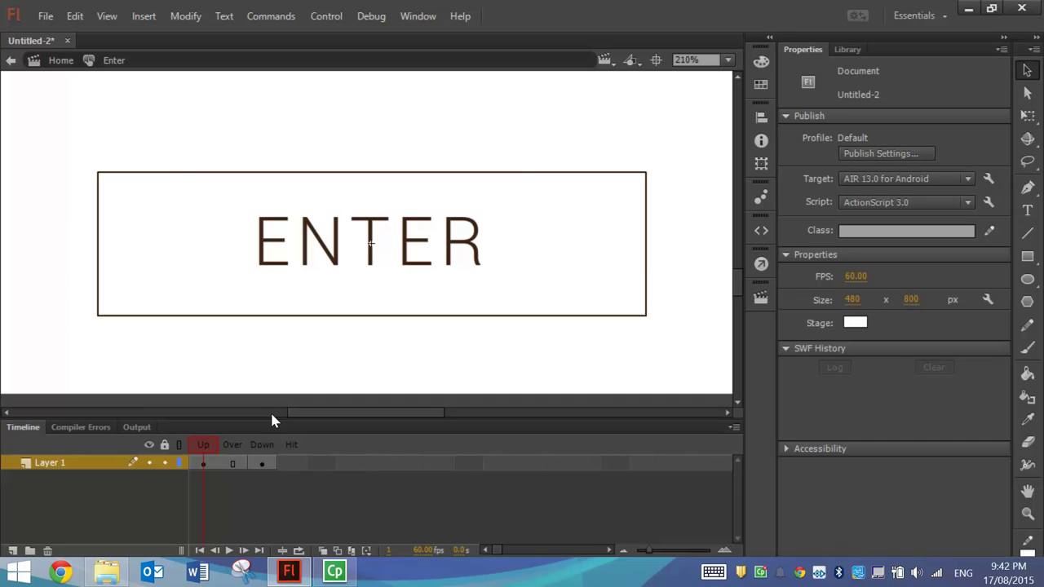
pyautogui.click(260, 463)
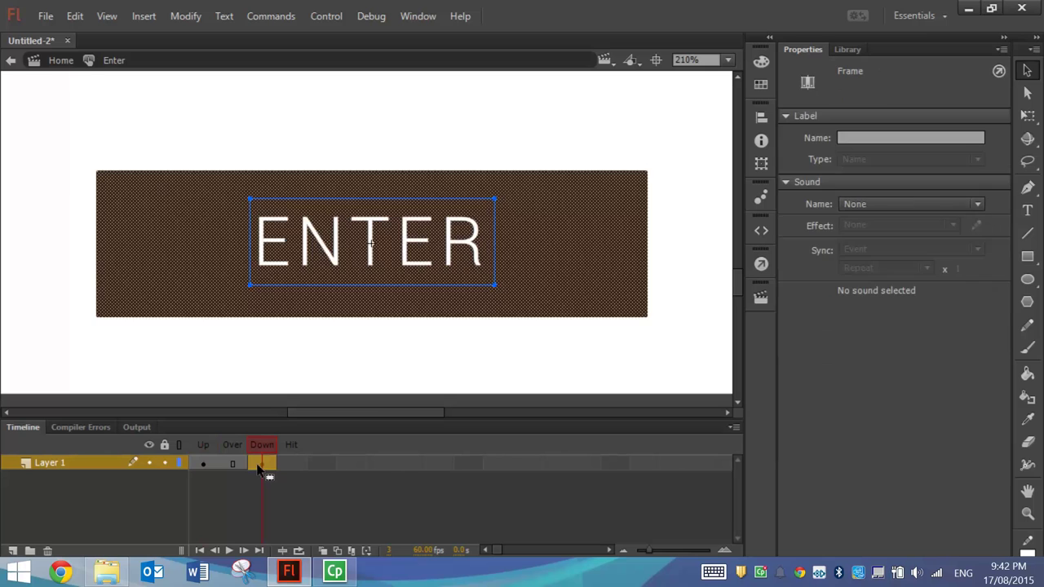
pyautogui.click(432, 357)
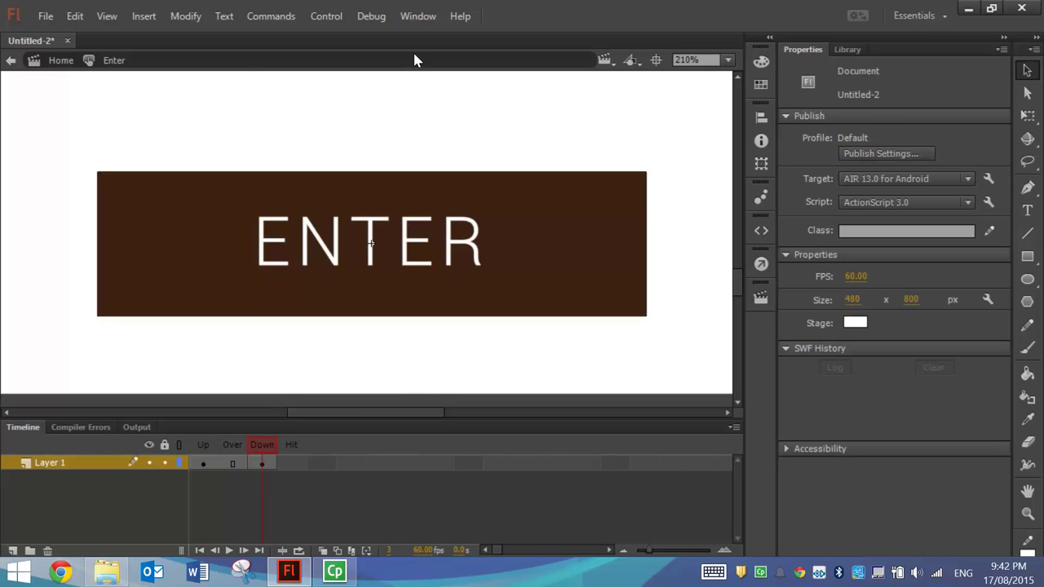
pyautogui.click(57, 62)
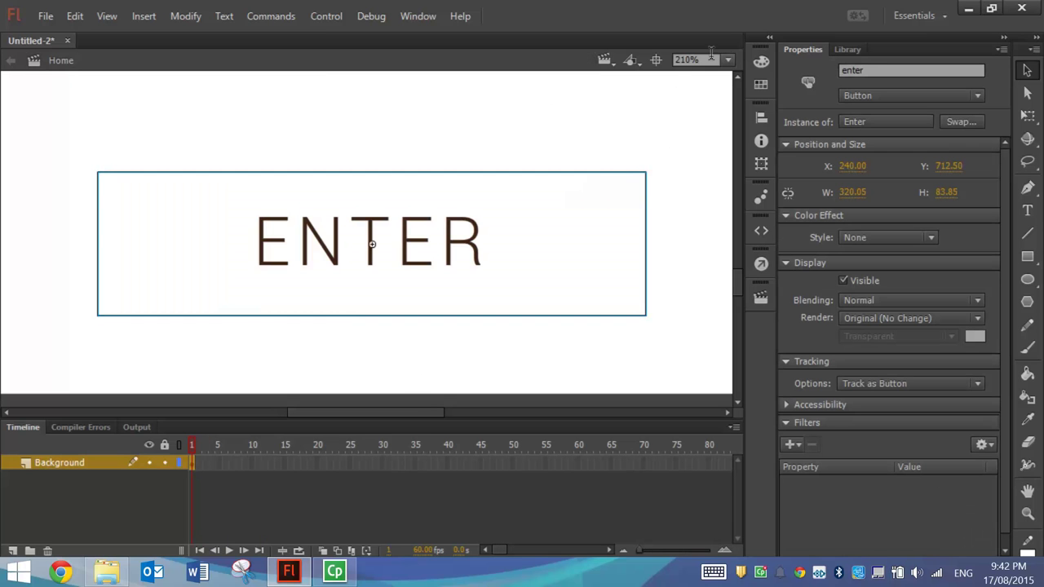
pyautogui.click(728, 60)
pyautogui.click(728, 79)
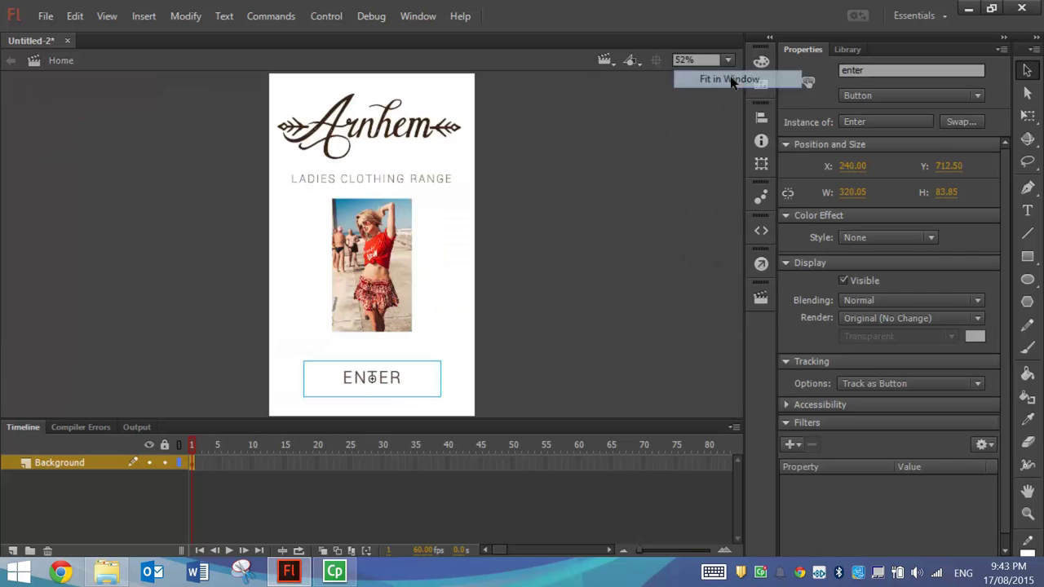
pyautogui.click(620, 264)
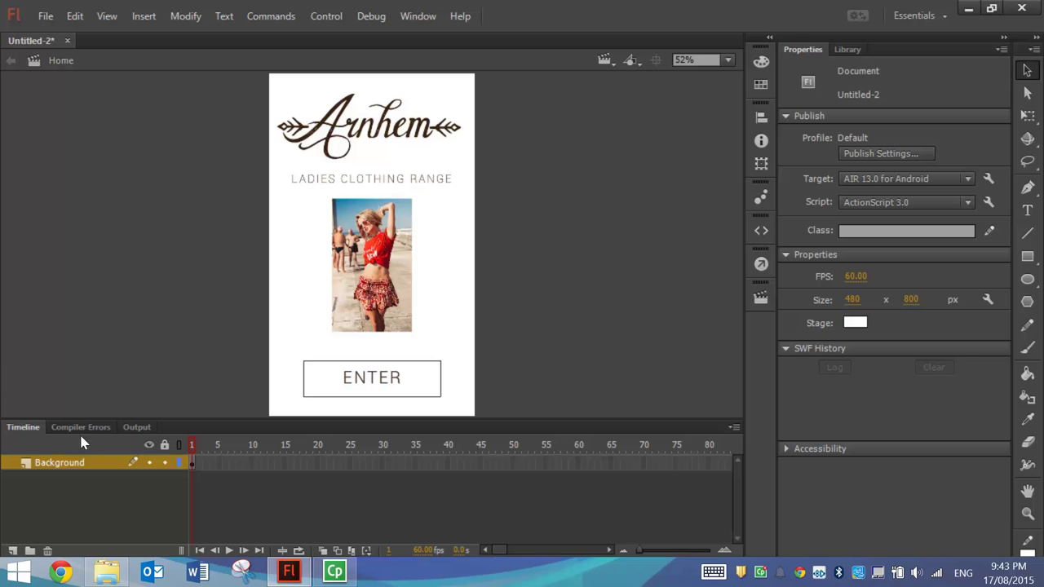
# Lock the Background layer and add a new layer above it named Actions.
pyautogui.click(164, 462)
pyautogui.click(12, 550)
pyautogui.doubleClick(47, 462)
pyautogui.write('aCTIONS')
pyautogui.press('BackSpace')
pyautogui.press('BackSpace')
pyautogui.press('BackSpace')
pyautogui.press('BackSpace')
pyautogui.press('BackSpace')
pyautogui.press('BackSpace')
pyautogui.press('BackSpace')
pyautogui.write('Actions')
pyautogui.press('Return')
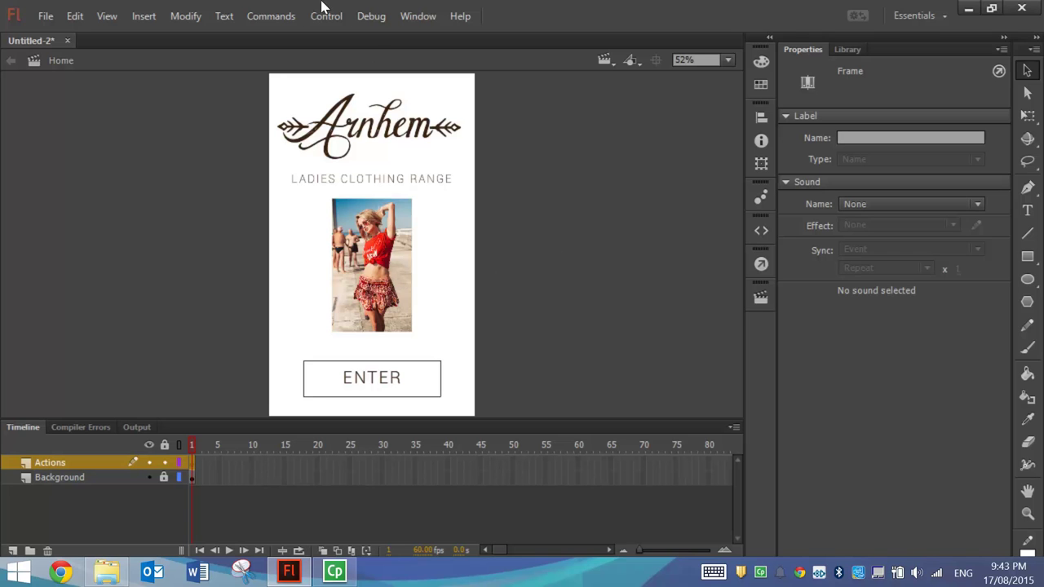
# Add a stop(); command to frame 1 of the Home scene's Actions layer.
pyautogui.press('F9')
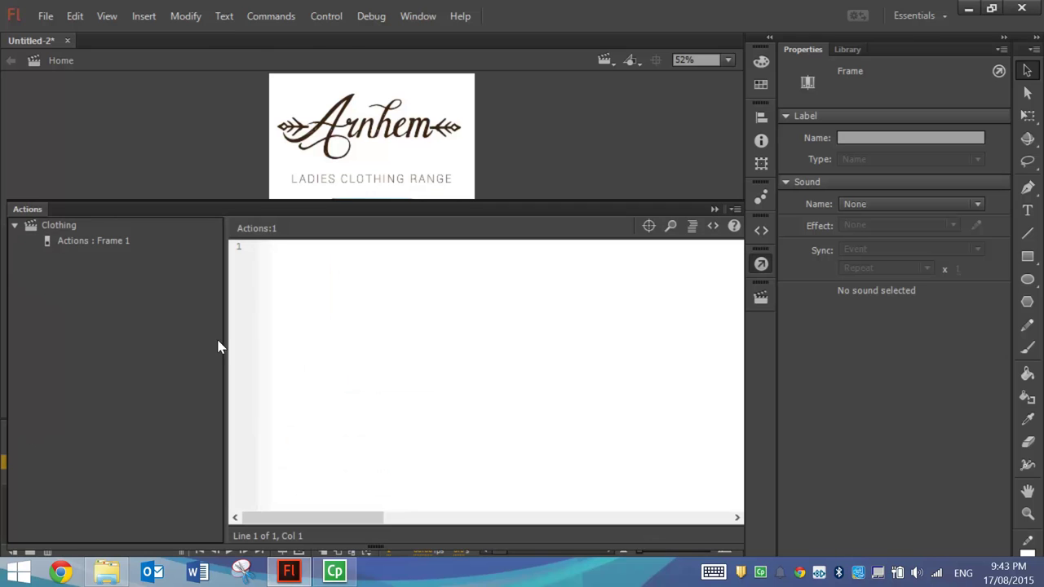
pyautogui.moveTo(228, 338); pyautogui.dragTo(152, 343)
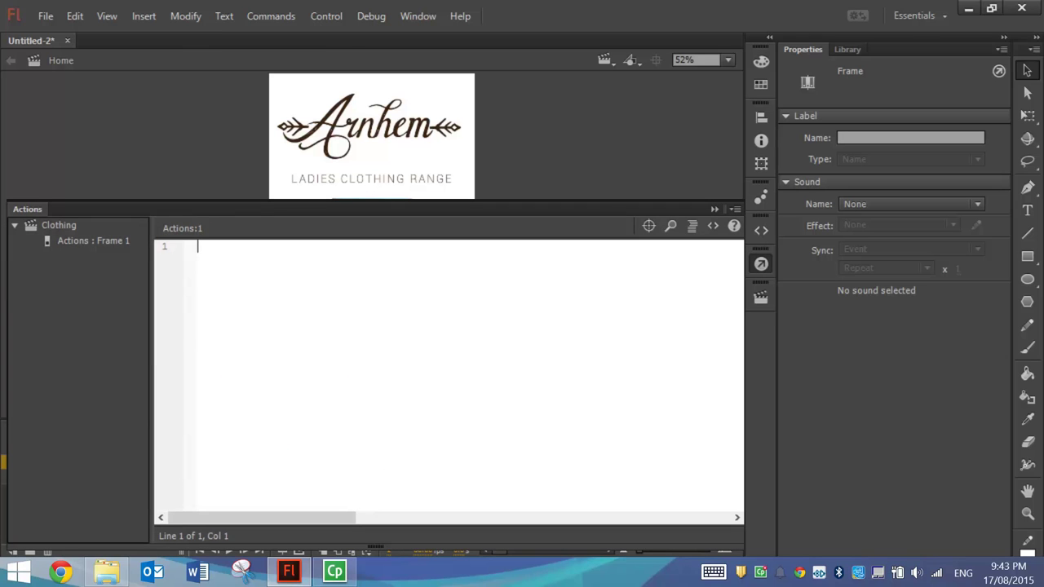
pyautogui.write('stop();')
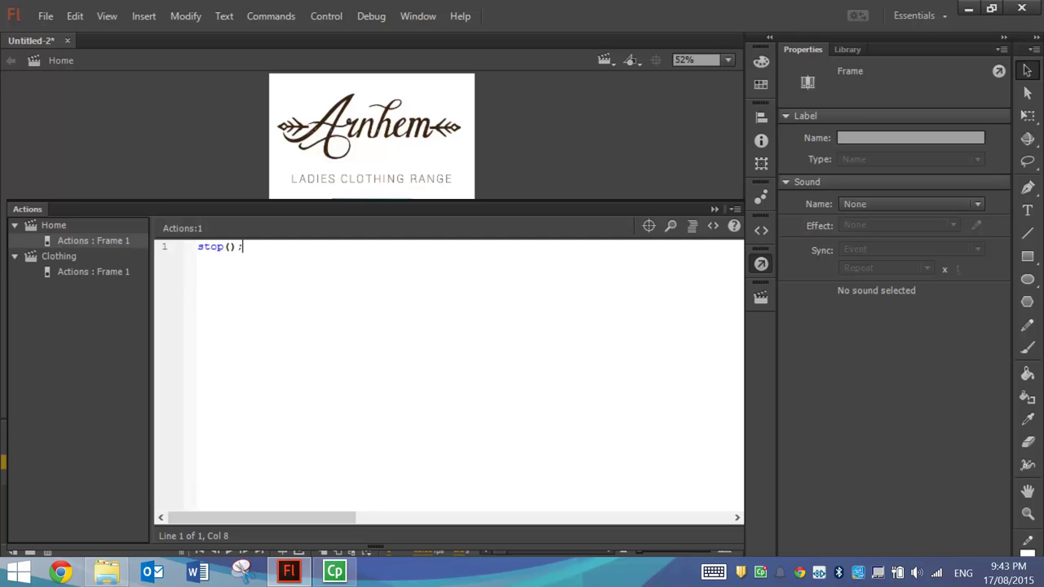
pyautogui.click(714, 210)
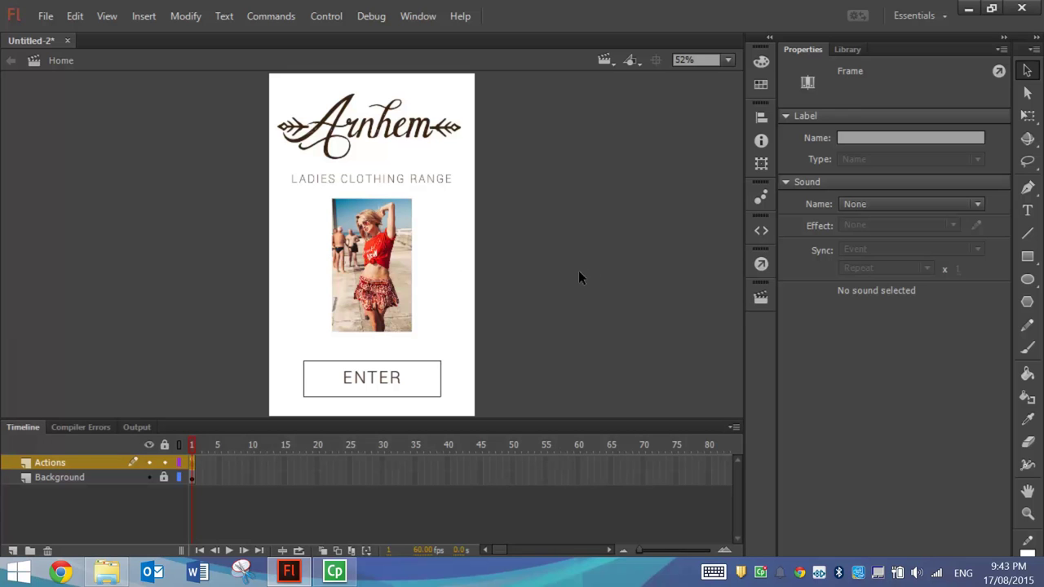
# Unlock the Background layer and apply the Click to Go to Next Scene and Play code snippet to the Enter button.
pyautogui.click(387, 379)
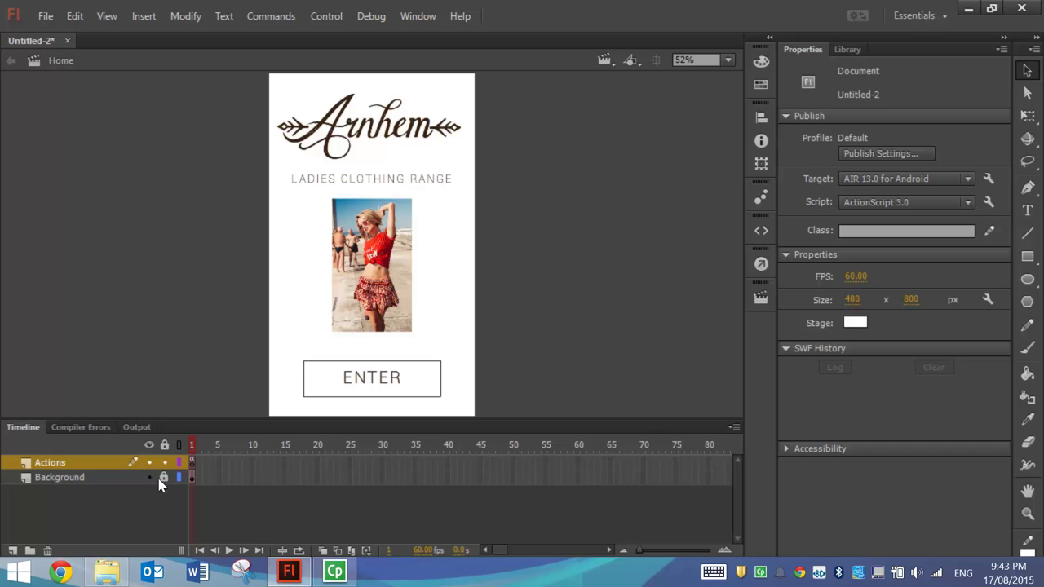
pyautogui.click(391, 377)
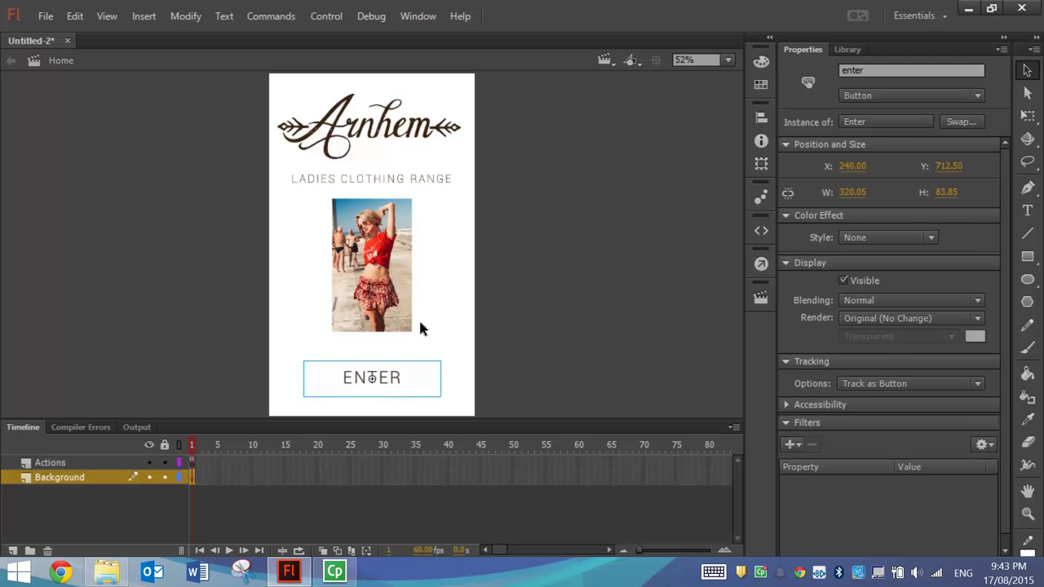
pyautogui.click(413, 13)
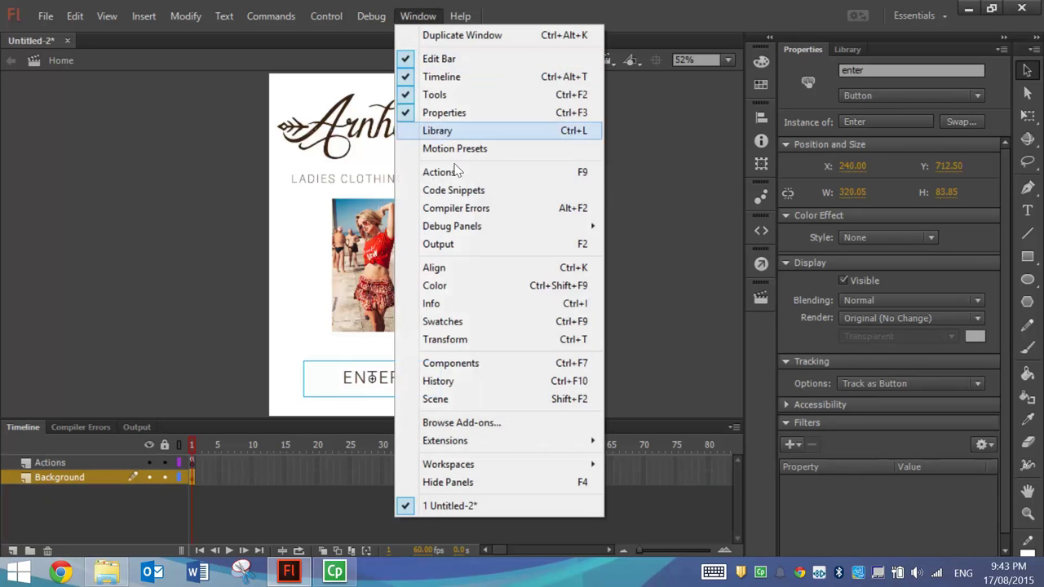
pyautogui.click(456, 190)
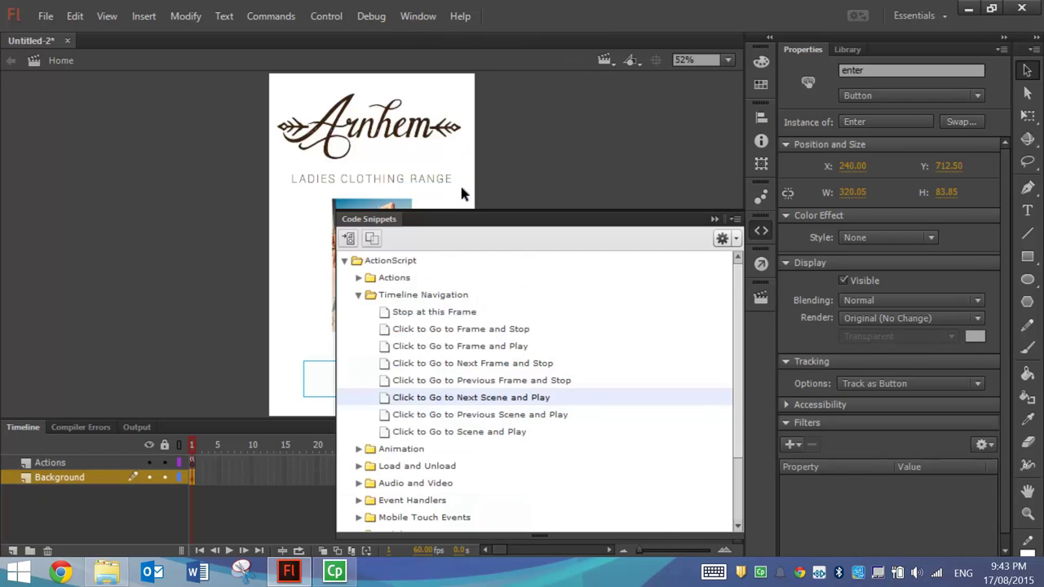
pyautogui.click(358, 294)
pyautogui.click(344, 260)
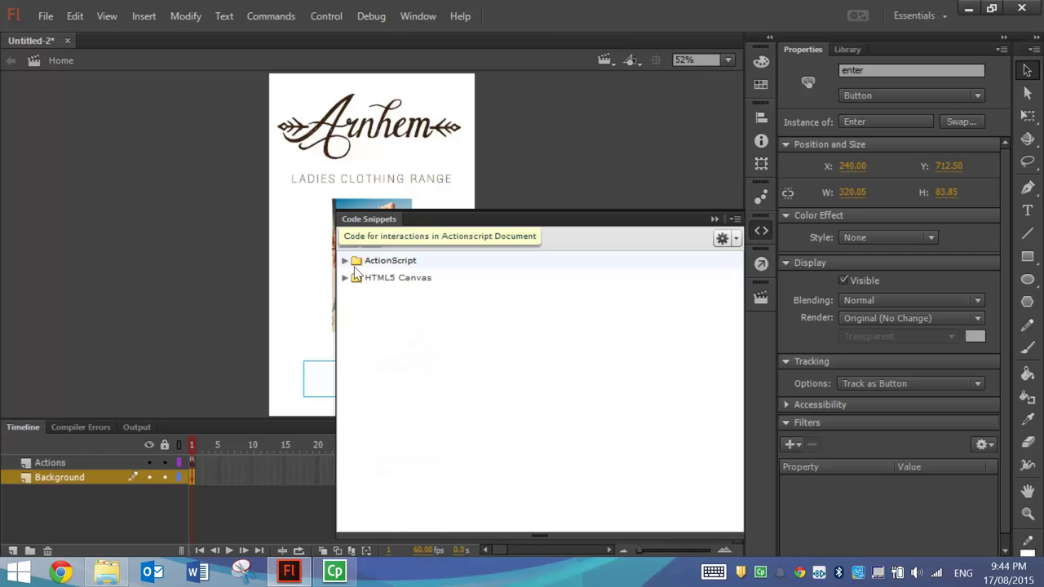
pyautogui.click(344, 261)
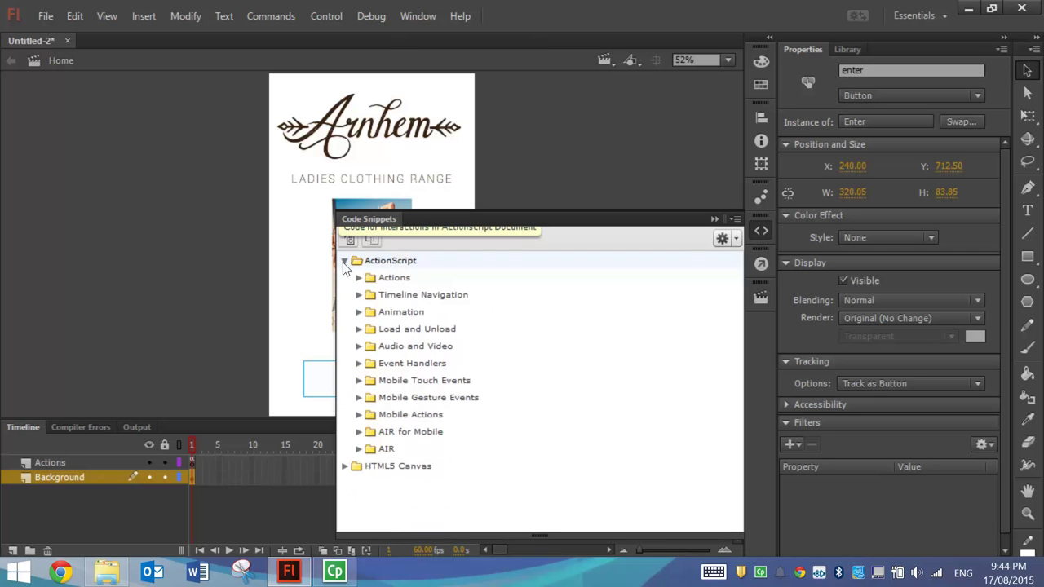
pyautogui.click(359, 295)
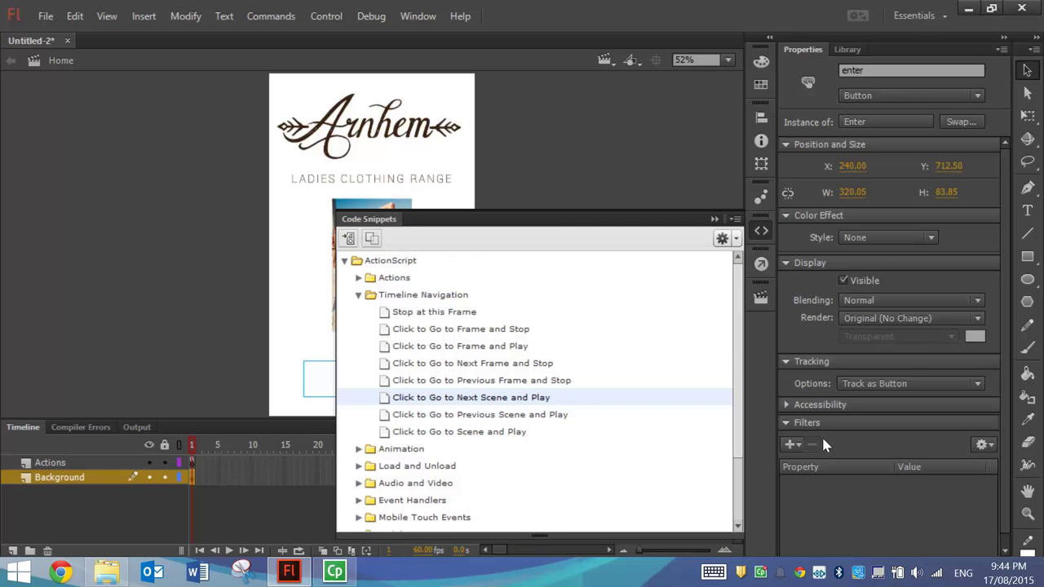
pyautogui.click(538, 400)
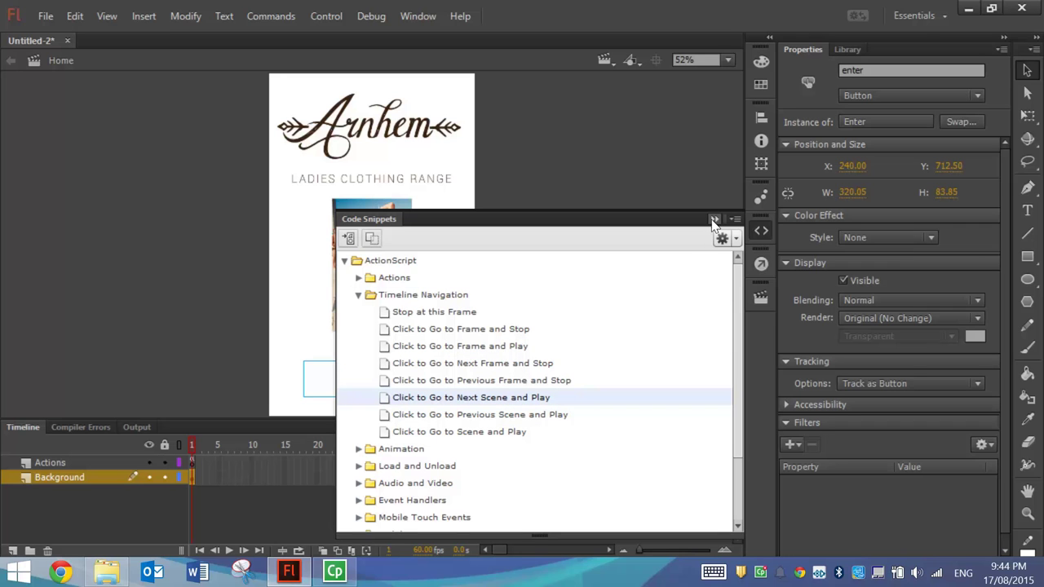
pyautogui.doubleClick(414, 402)
pyautogui.click(539, 353)
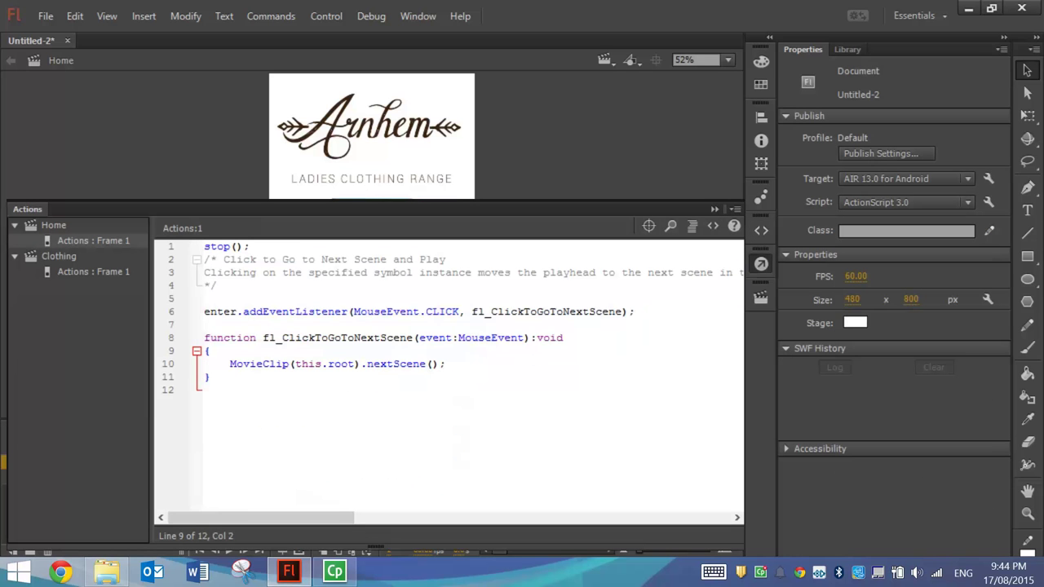
# Insert a blank line after stop(); in the Home script, review the nextScene call and close the script.
pyautogui.click(249, 247)
pyautogui.press('Return')
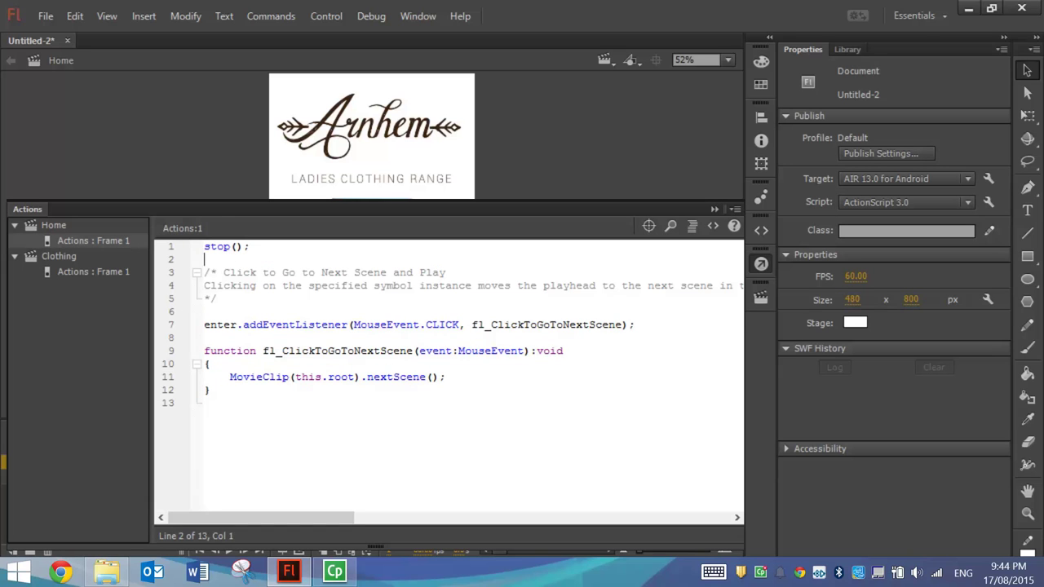
pyautogui.moveTo(367, 376); pyautogui.dragTo(426, 377)
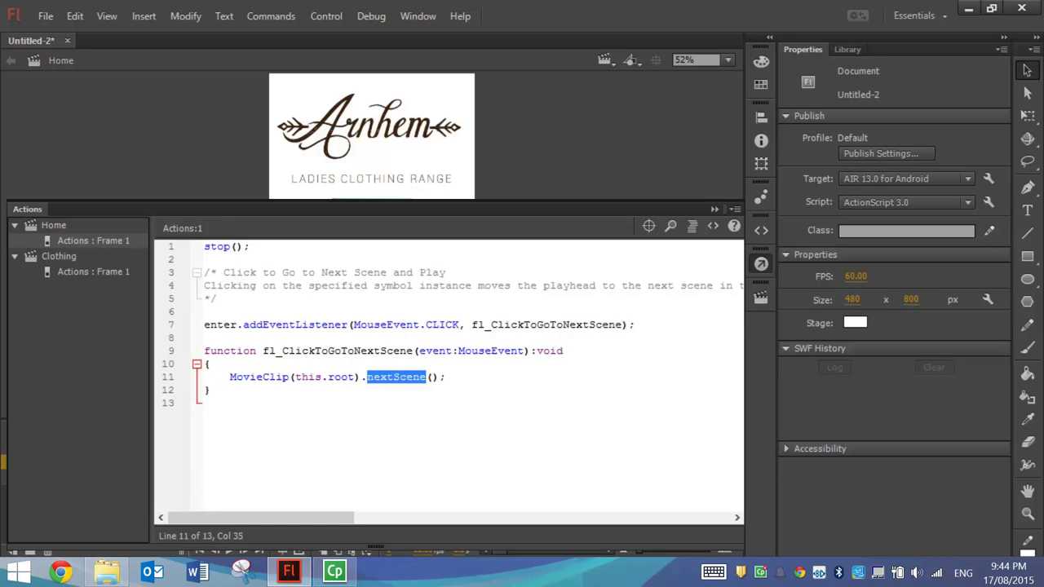
pyautogui.click(446, 376)
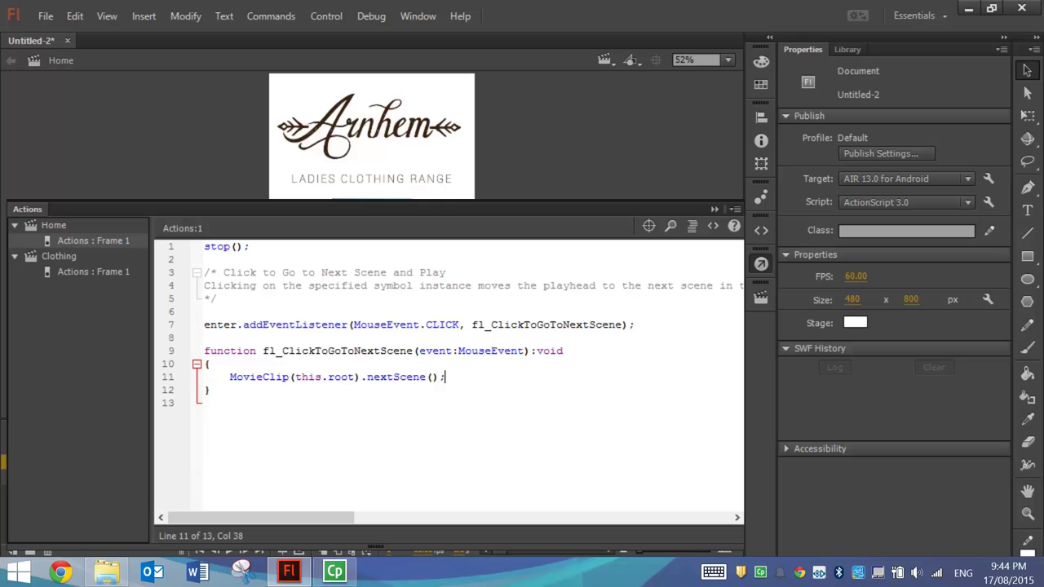
pyautogui.click(715, 211)
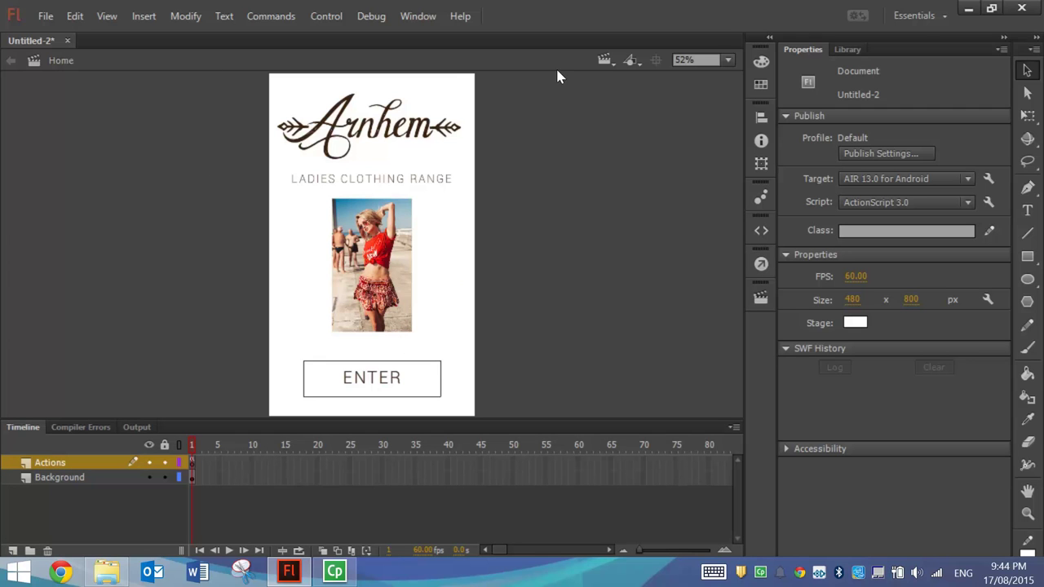
# Switch to the Clothing scene and delete its Instructions layer.
pyautogui.click(603, 63)
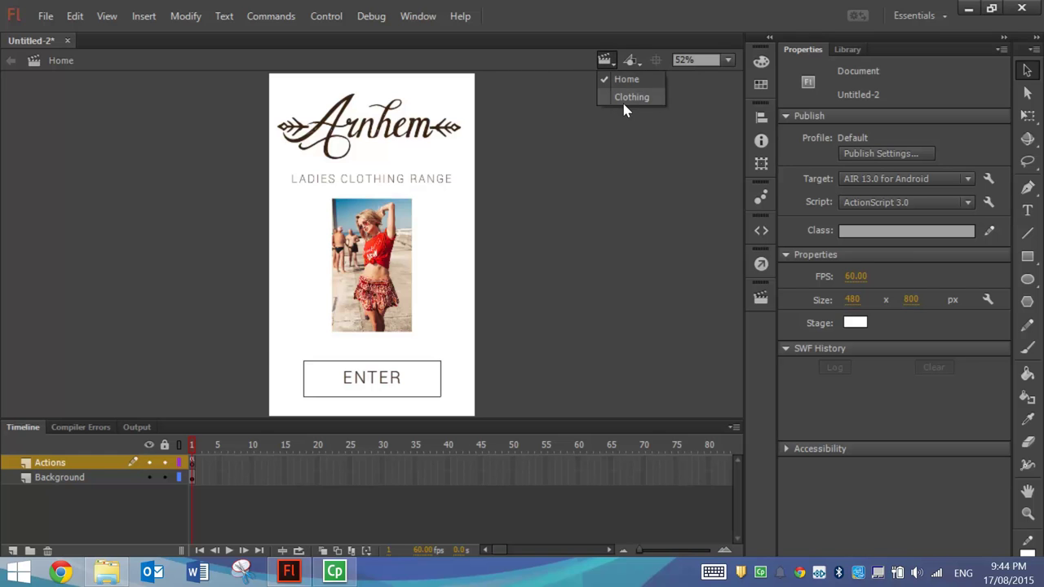
pyautogui.click(617, 98)
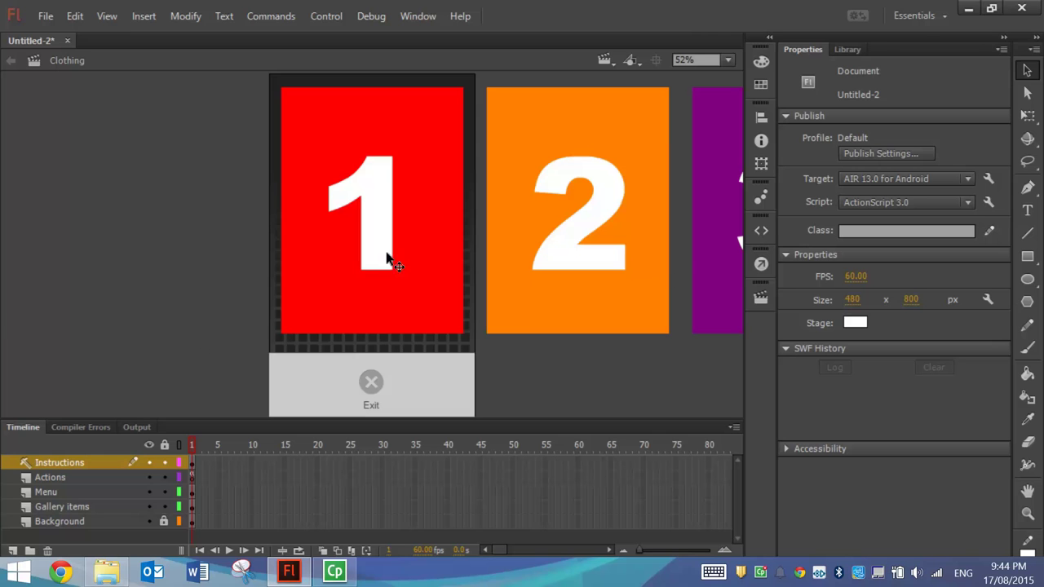
pyautogui.click(48, 462)
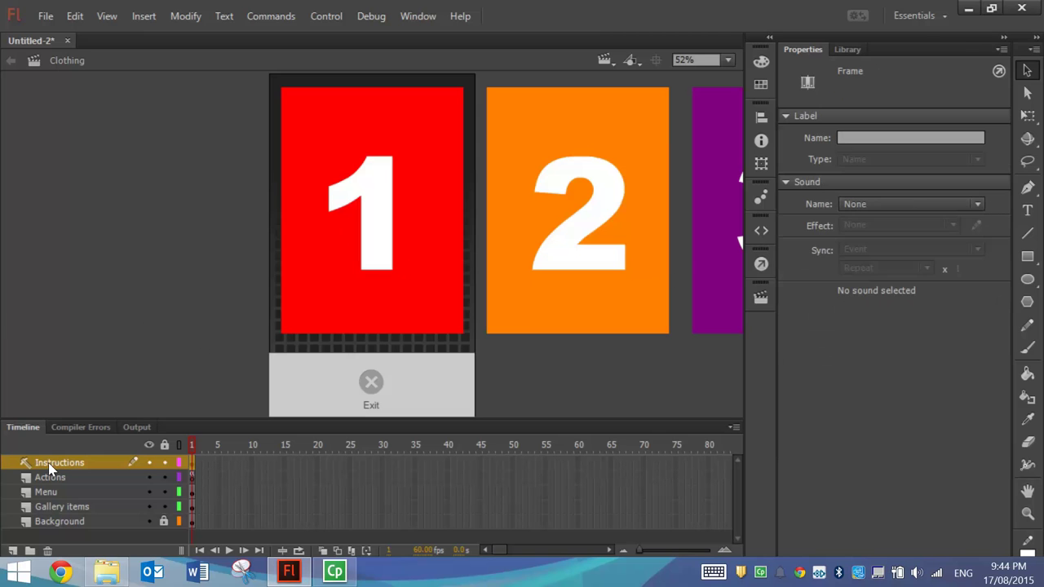
pyautogui.click(48, 551)
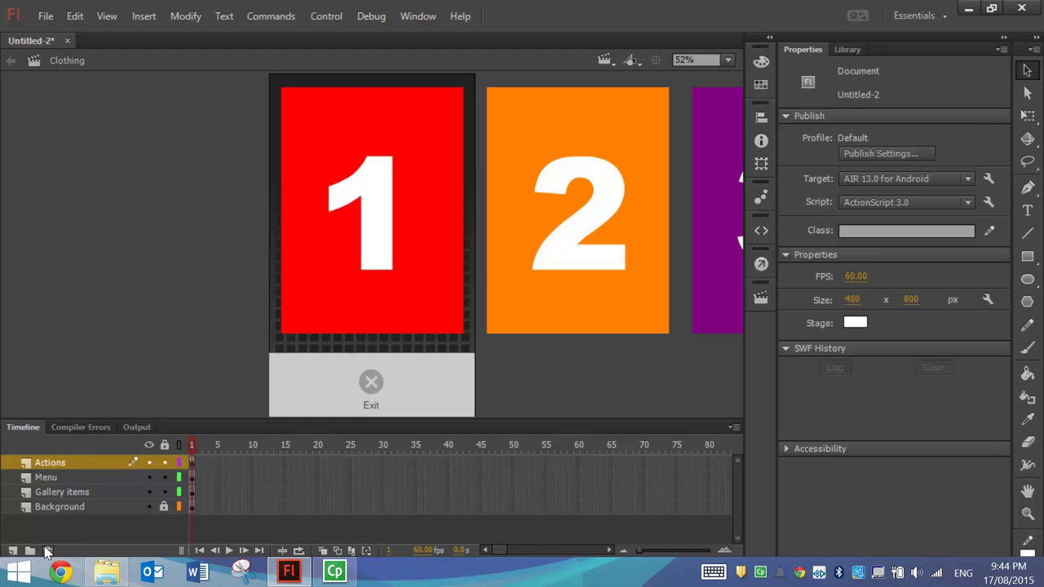
# Delete the Menu layer containing the Exit options menu from the Clothing scene.
pyautogui.click(377, 379)
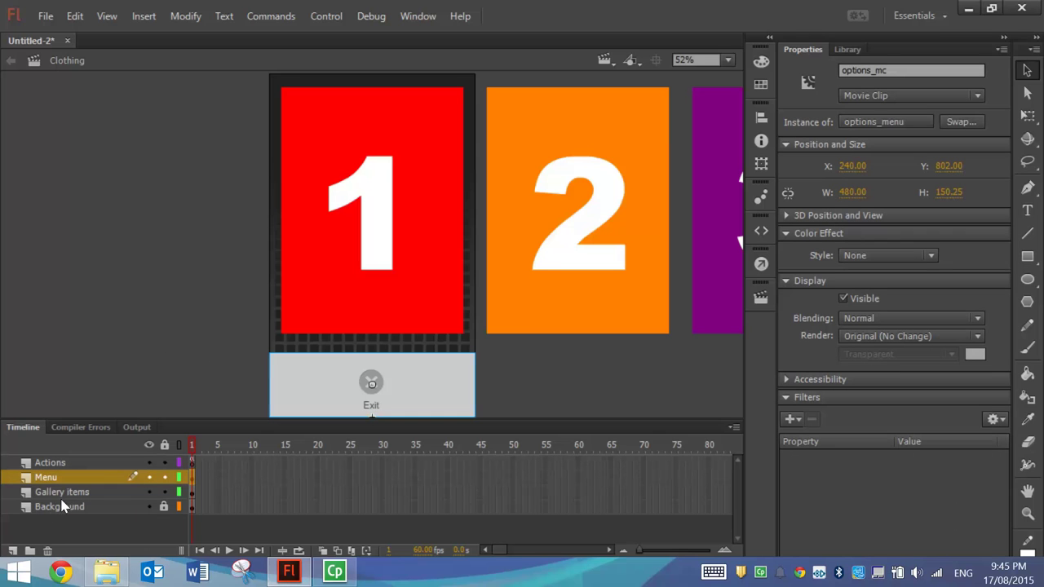
pyautogui.click(82, 478)
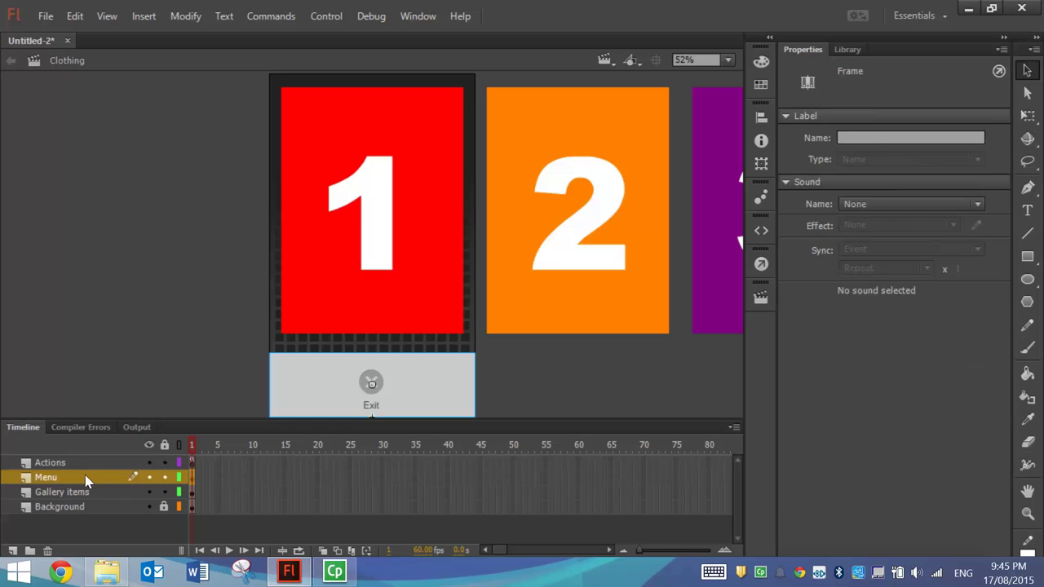
pyautogui.click(47, 551)
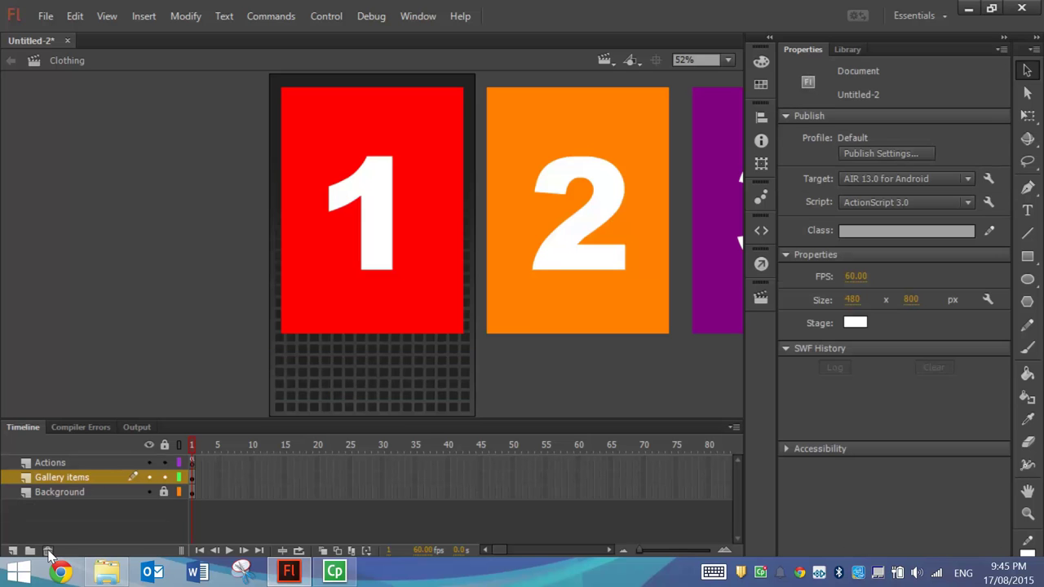
# Delete the whole OPTIONS MENU code block from the Clothing scene's frame 1 script, keeping the final stop(); command.
pyautogui.click(79, 461)
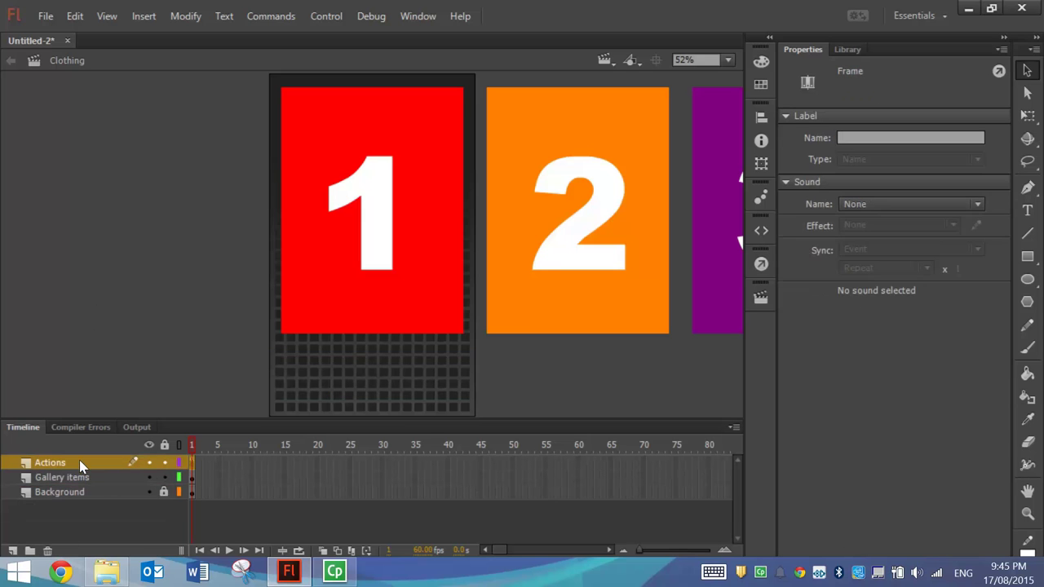
pyautogui.click(761, 231)
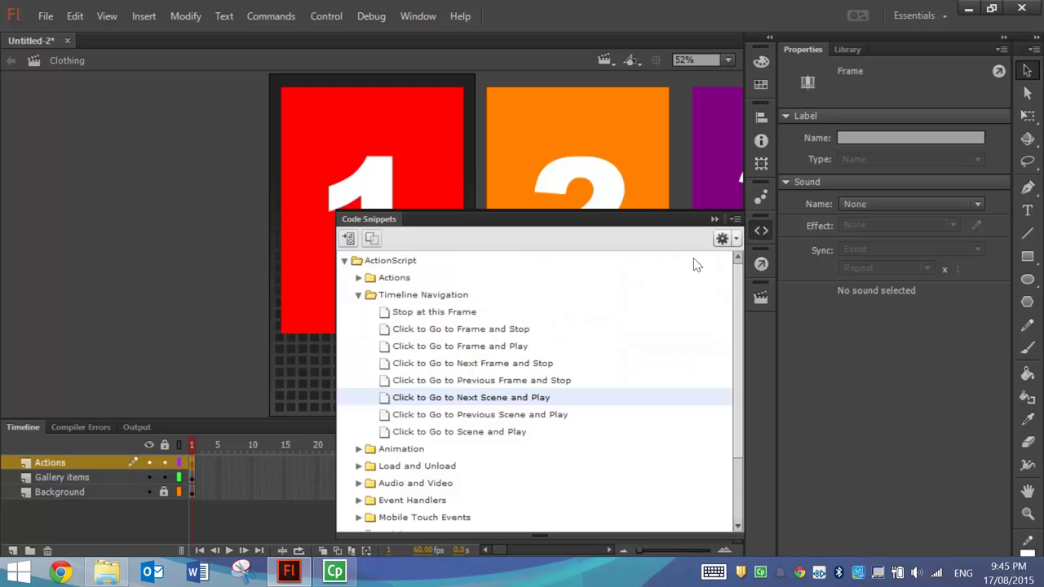
pyautogui.click(761, 264)
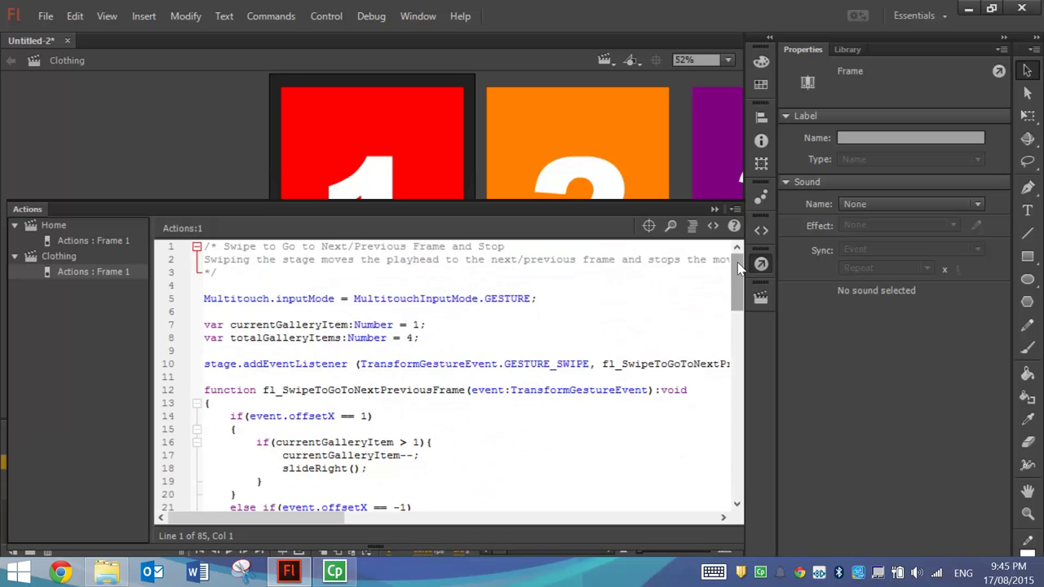
pyautogui.moveTo(738, 269); pyautogui.dragTo(704, 404)
pyautogui.moveTo(204, 298); pyautogui.dragTo(211, 403)
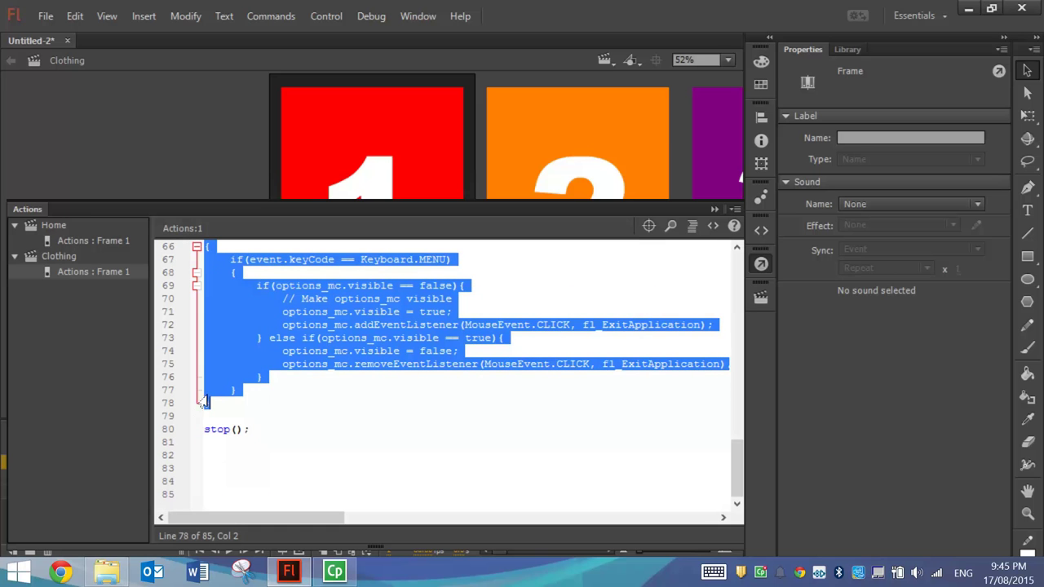
pyautogui.moveTo(736, 468); pyautogui.dragTo(733, 419)
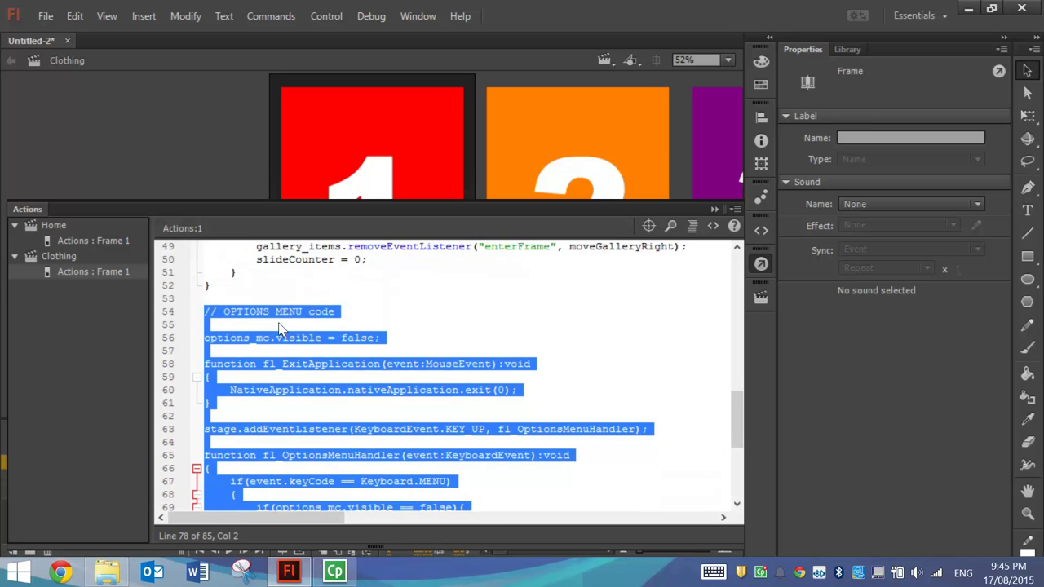
pyautogui.press('Delete')
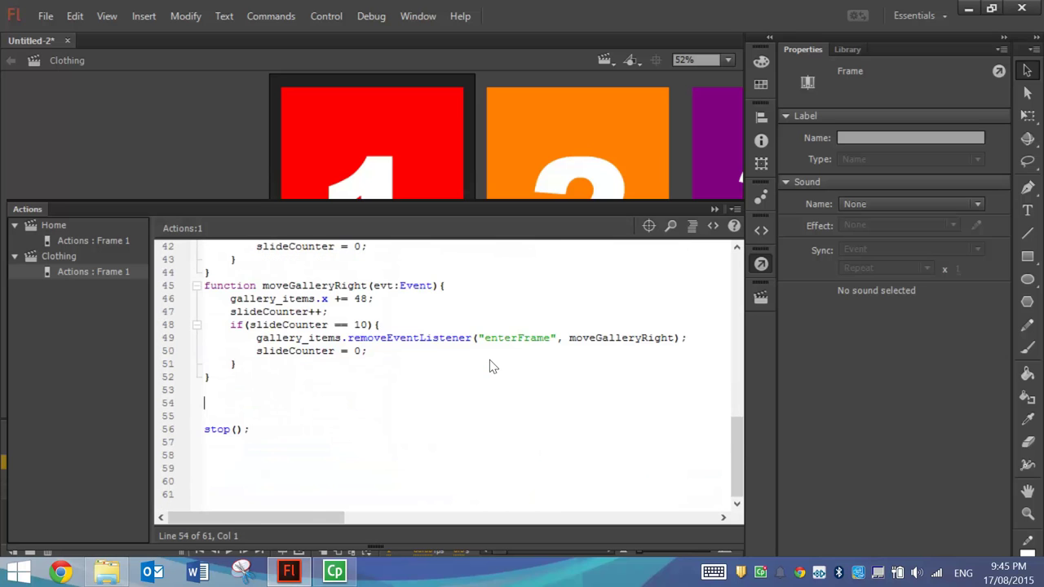
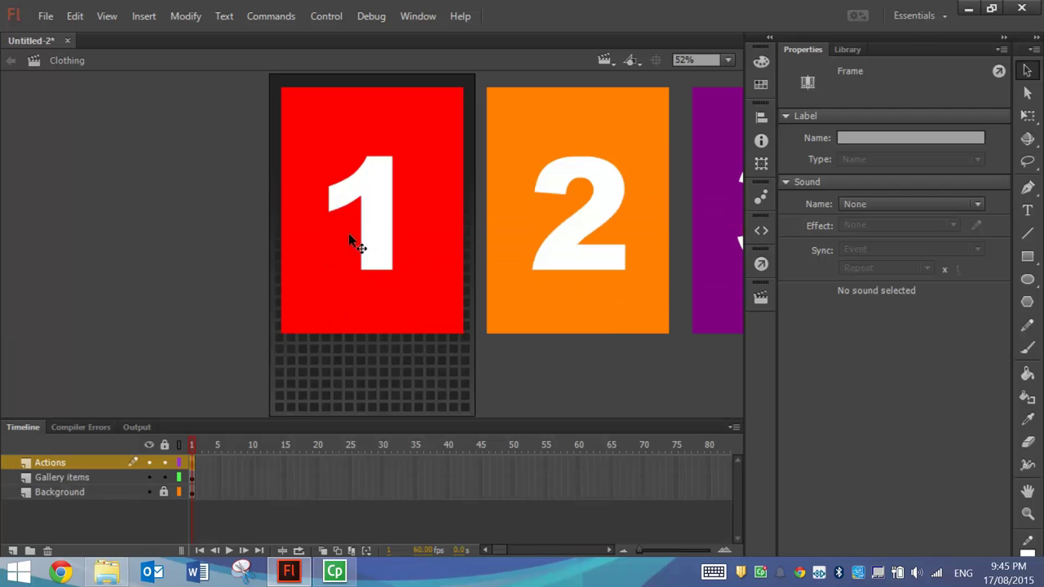
# Check what the Clothing scene's Background layer contains by toggling its visibility, and delete the layer.
pyautogui.click(84, 487)
pyautogui.click(148, 492)
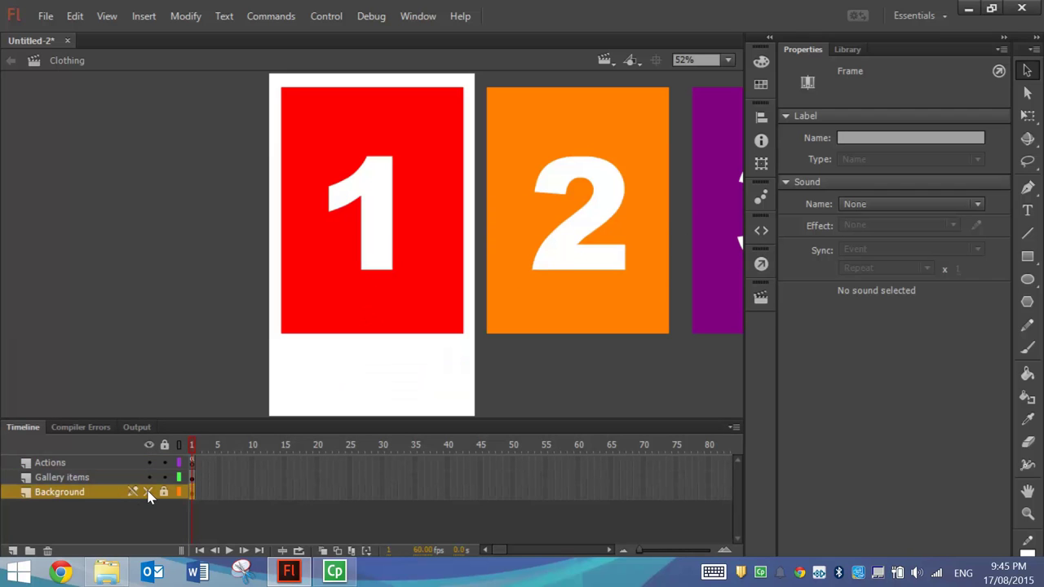
pyautogui.click(149, 493)
pyautogui.click(149, 492)
pyautogui.click(150, 493)
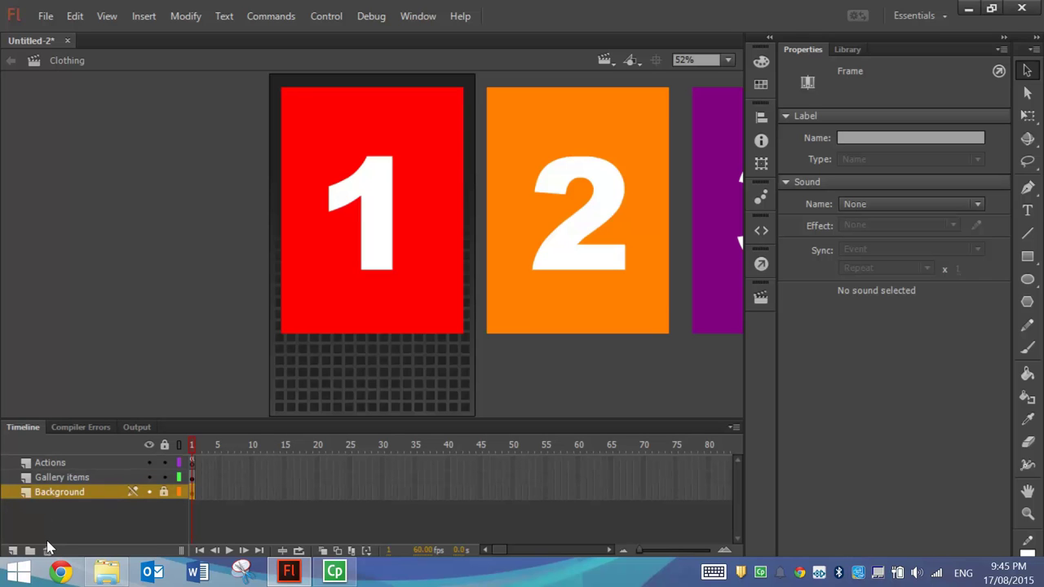
pyautogui.click(47, 551)
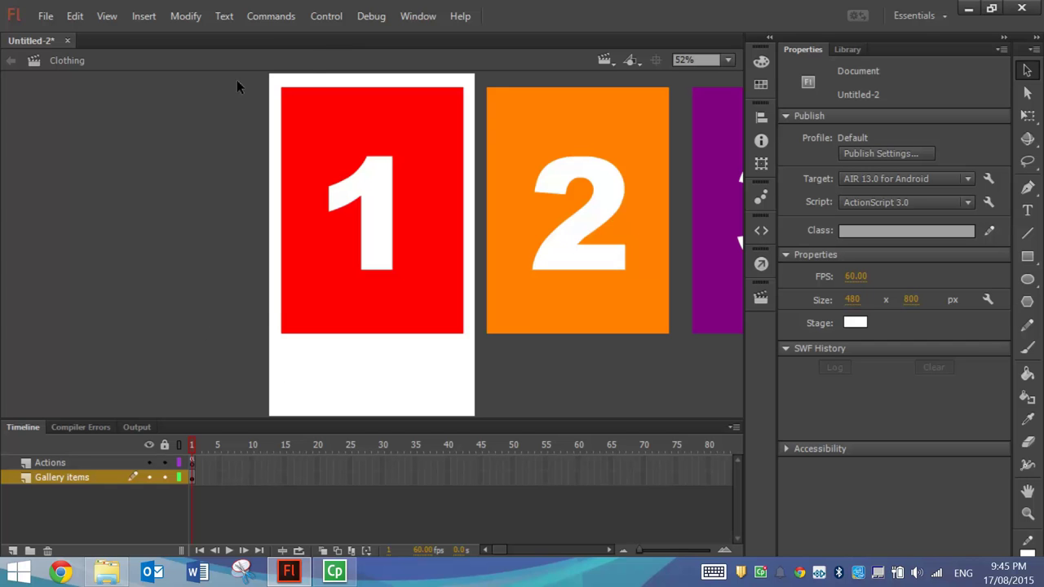
# Show the rulers and place a horizontal guide along the panels' upper edge and vertical guides at the left edges of panels 1, 2 and 3.
pyautogui.click(107, 17)
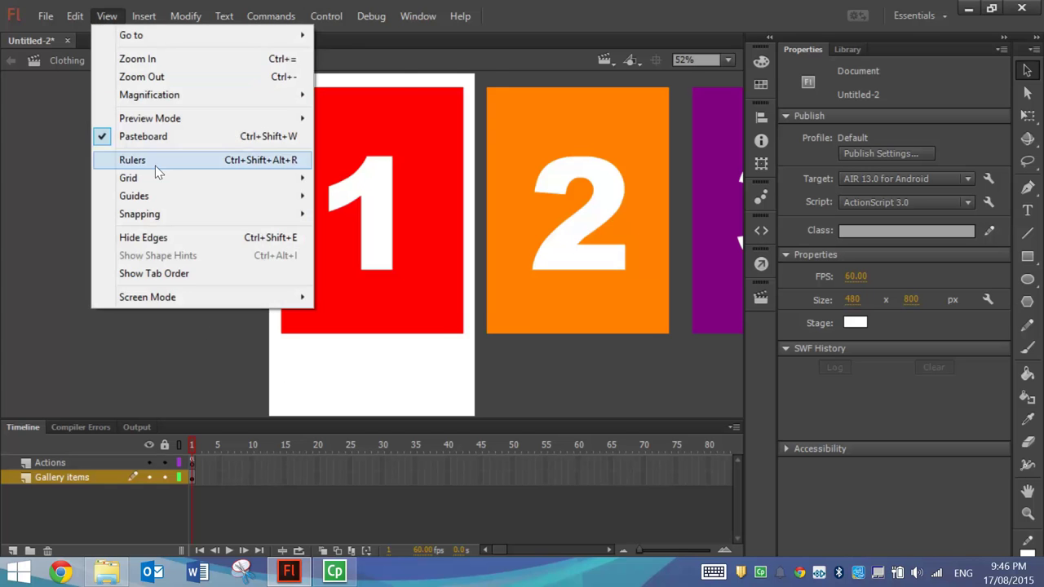
pyautogui.click(157, 164)
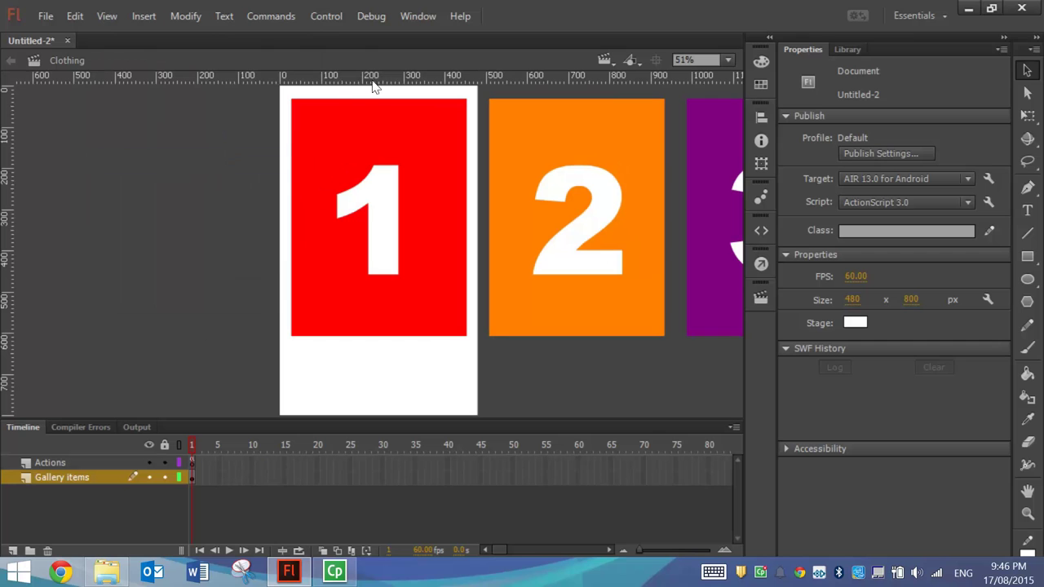
pyautogui.moveTo(372, 76); pyautogui.dragTo(376, 98)
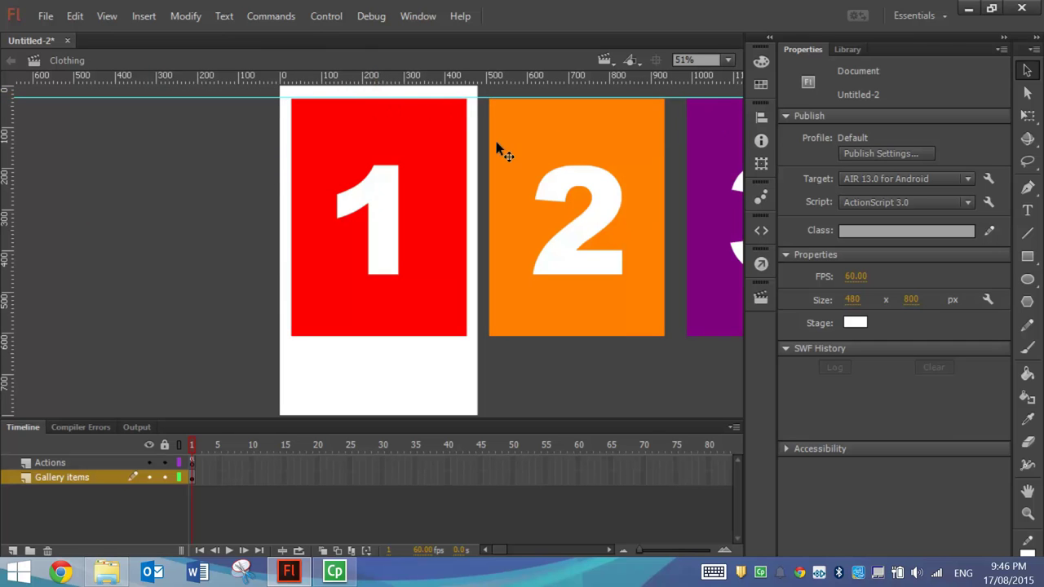
pyautogui.moveTo(10, 201); pyautogui.dragTo(292, 203)
pyautogui.moveTo(10, 202); pyautogui.dragTo(487, 205)
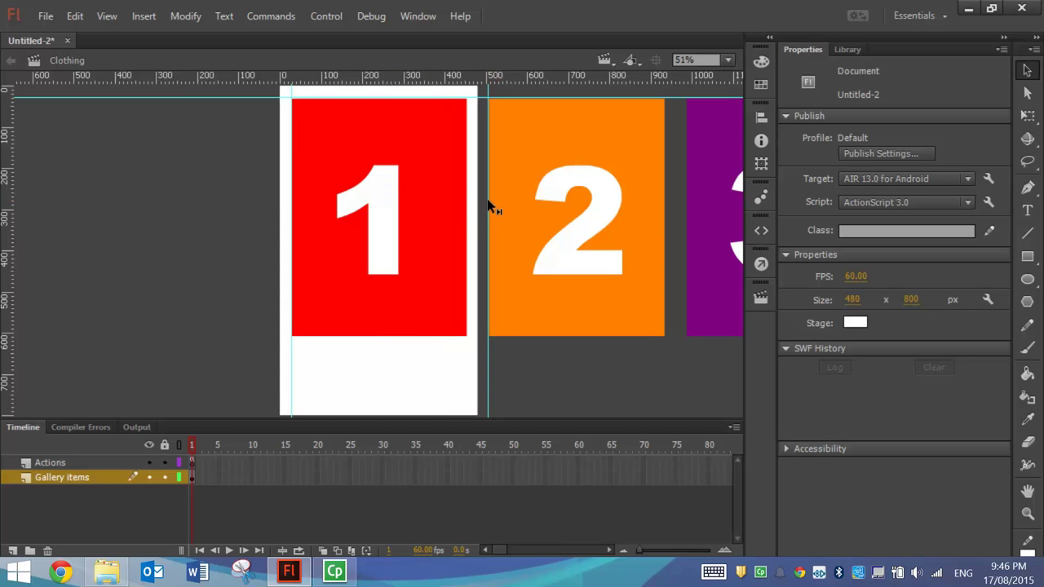
pyautogui.moveTo(3, 220); pyautogui.dragTo(685, 218)
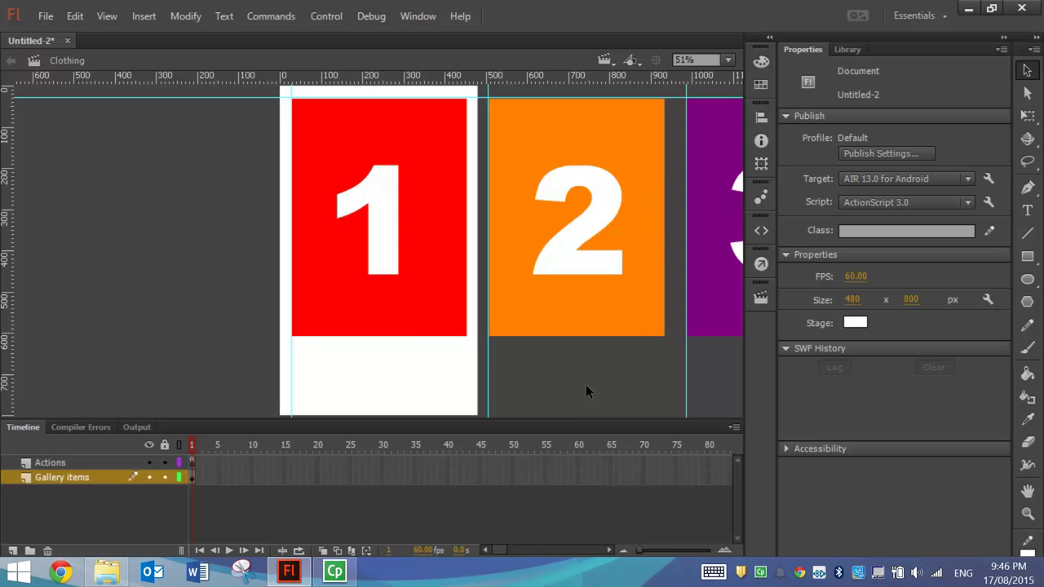
# Move the horizontal guide to line up exactly with the upper edge of the red panel.
pyautogui.hotkey('ctrl', '=')
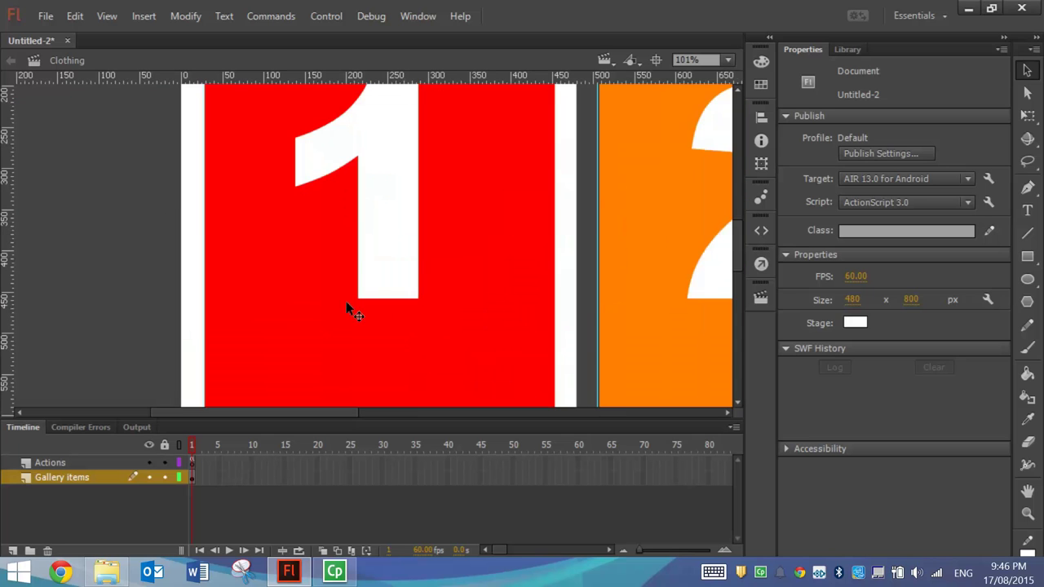
pyautogui.scroll(3, 153, 255)
pyautogui.hotkey('ctrl', '=')
pyautogui.hotkey('ctrl', '=')
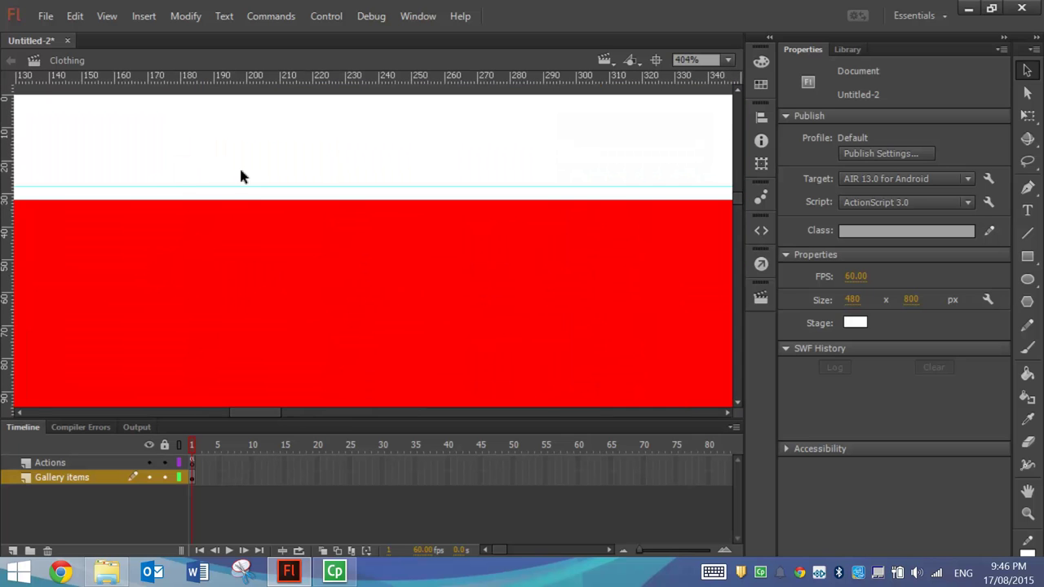
pyautogui.moveTo(246, 186); pyautogui.dragTo(248, 204)
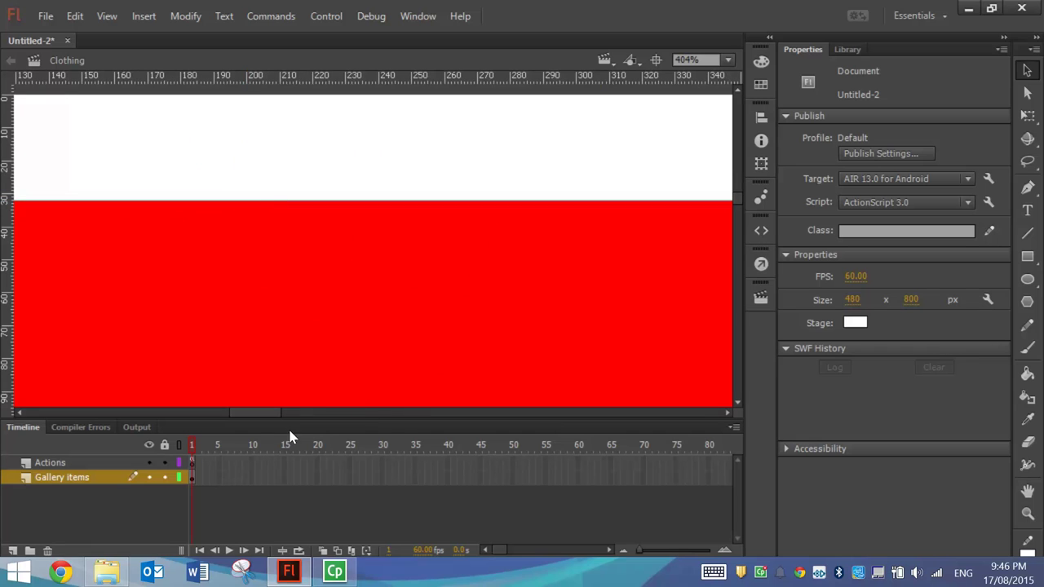
# Align the vertical guides with the left edges of panels 2 and 3, and add a guide at panel 4's left edge.
pyautogui.moveTo(273, 416); pyautogui.dragTo(230, 411)
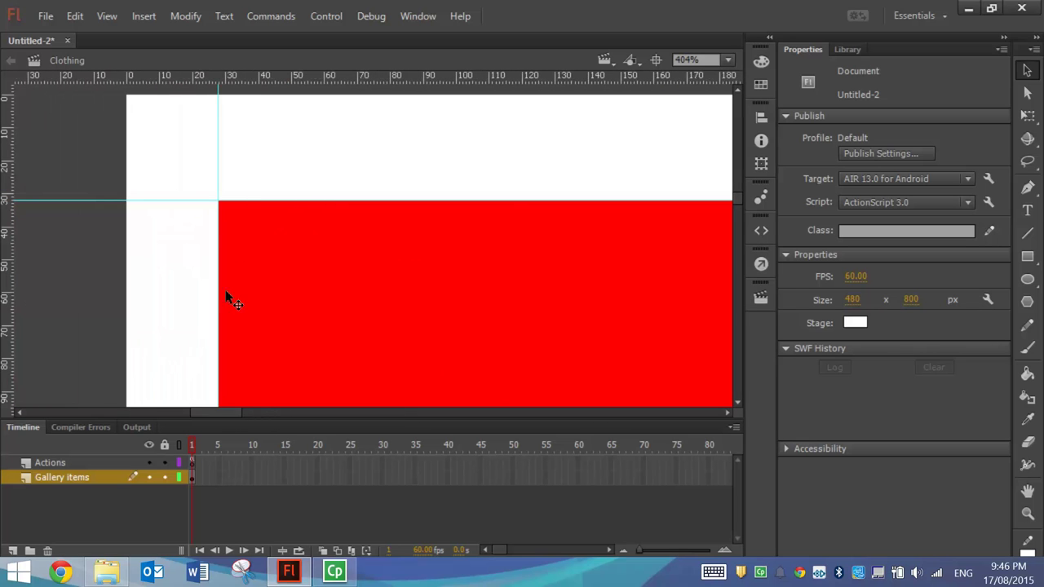
pyautogui.moveTo(221, 416); pyautogui.dragTo(312, 414)
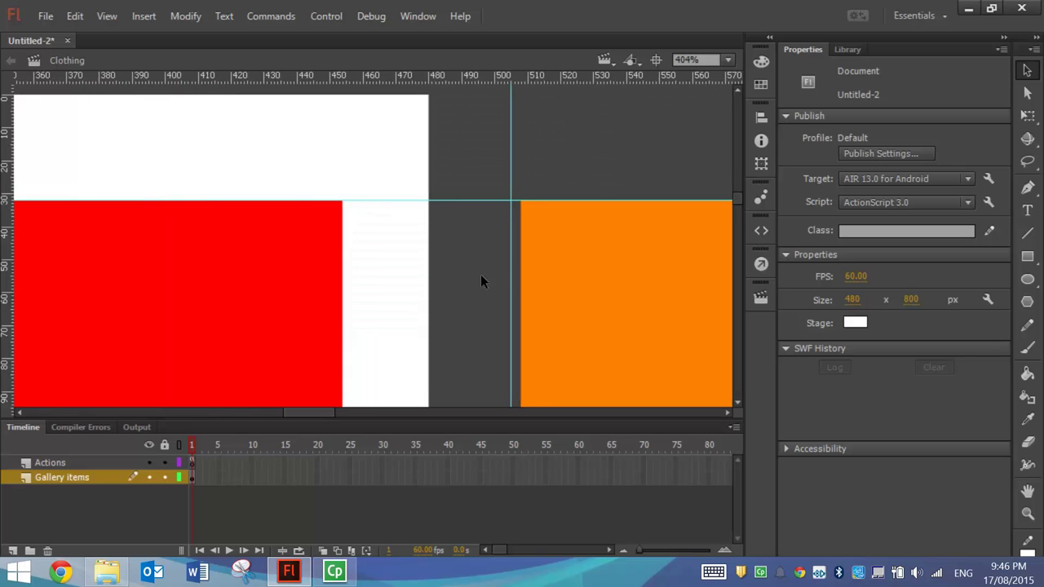
pyautogui.moveTo(512, 278); pyautogui.dragTo(520, 278)
pyautogui.moveTo(324, 414); pyautogui.dragTo(454, 414)
pyautogui.moveTo(311, 285); pyautogui.dragTo(318, 293)
pyautogui.moveTo(442, 415); pyautogui.dragTo(561, 418)
pyautogui.moveTo(6, 284); pyautogui.dragTo(296, 304)
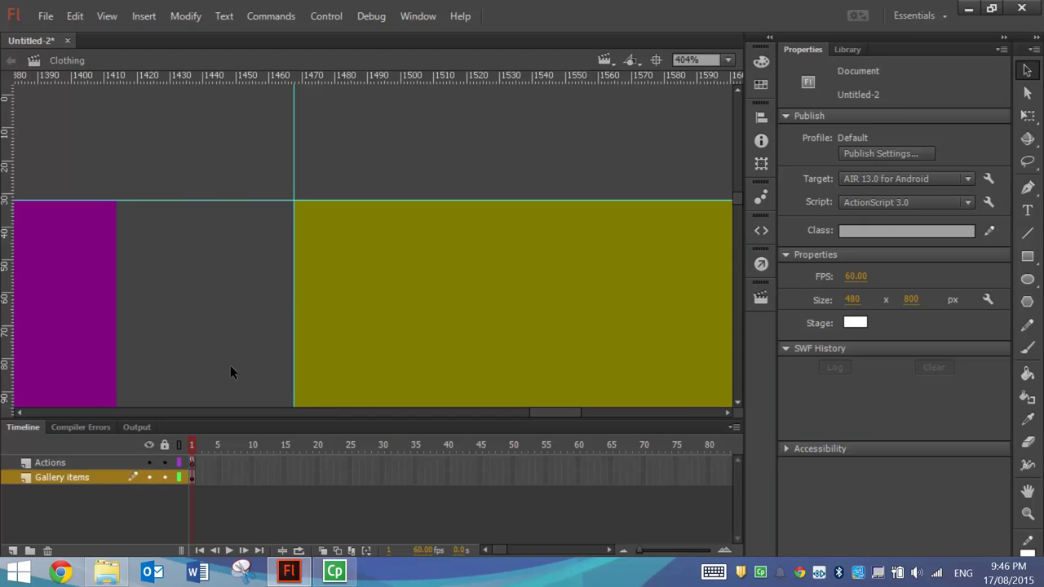
# Open the gallery's imageHolder movie clip for editing and check which backgrounds and number shapes its panels contain.
pyautogui.hotkey('ctrl', '-')
pyautogui.hotkey('ctrl', '-')
pyautogui.hotkey('ctrl', '-')
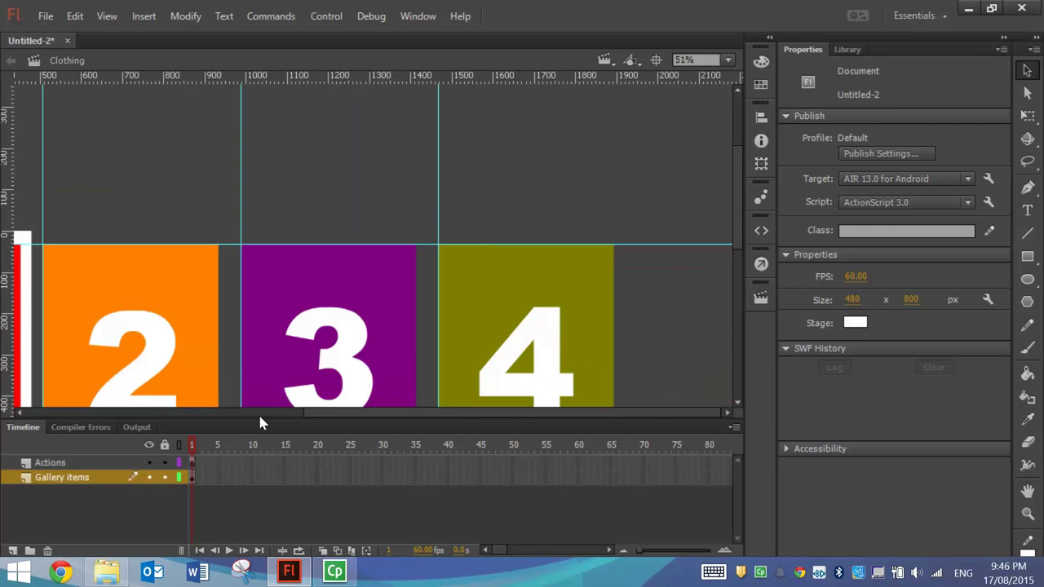
pyautogui.moveTo(328, 412); pyautogui.dragTo(180, 414)
pyautogui.scroll(-3, 41, 281)
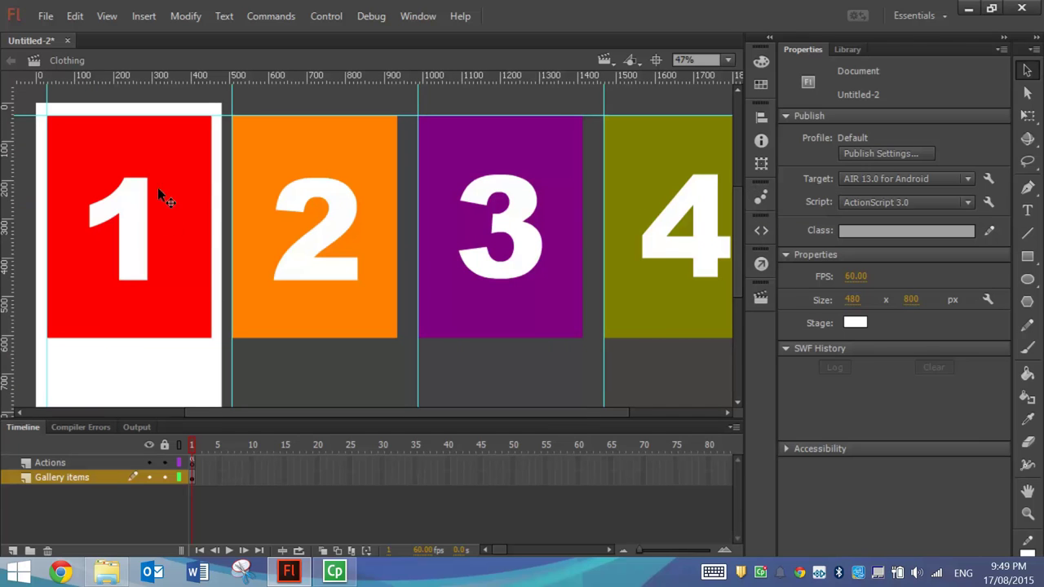
pyautogui.click(167, 199)
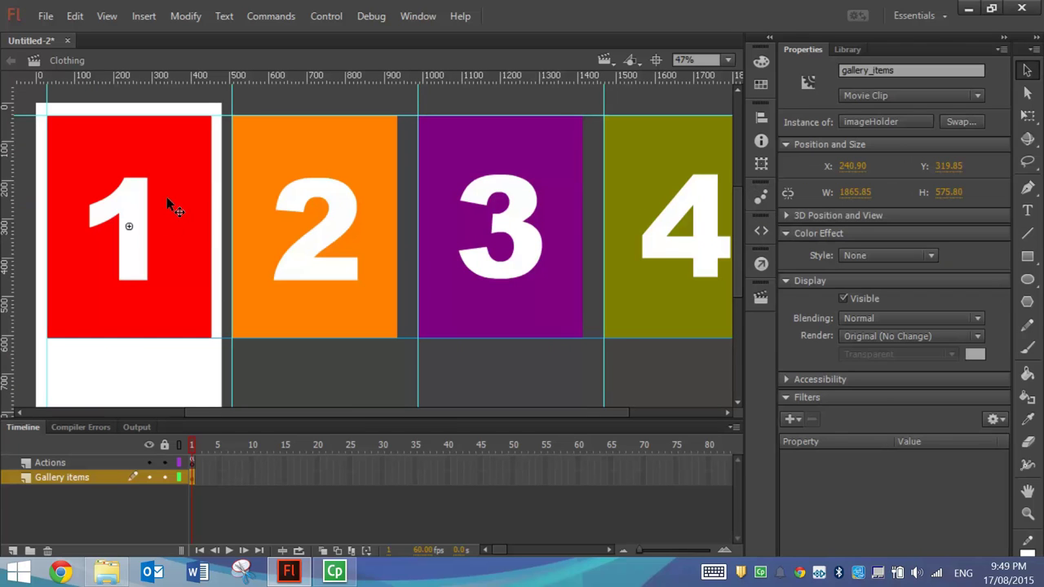
pyautogui.doubleClick(185, 209)
pyautogui.click(184, 207)
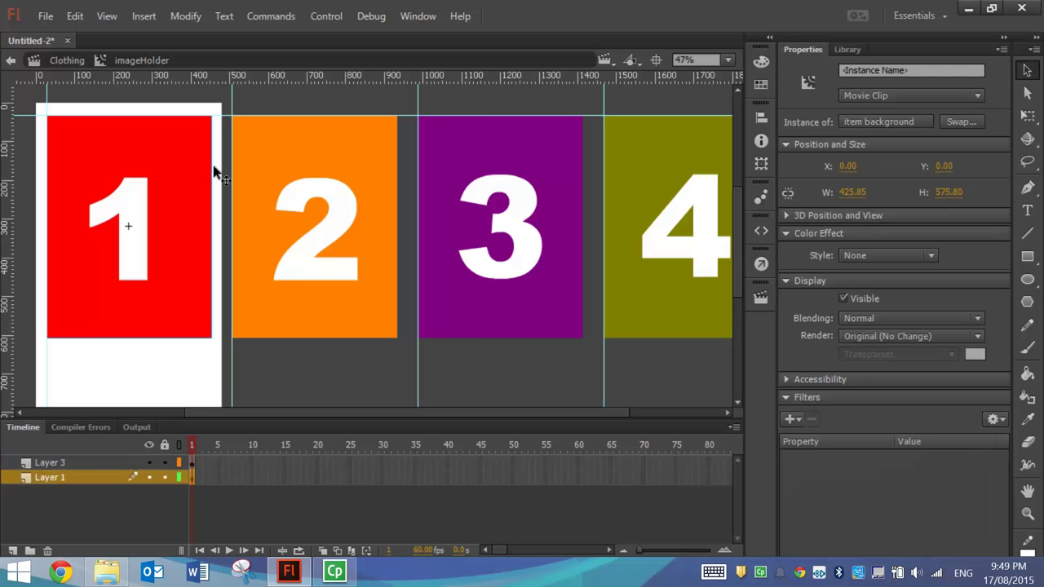
pyautogui.click(346, 201)
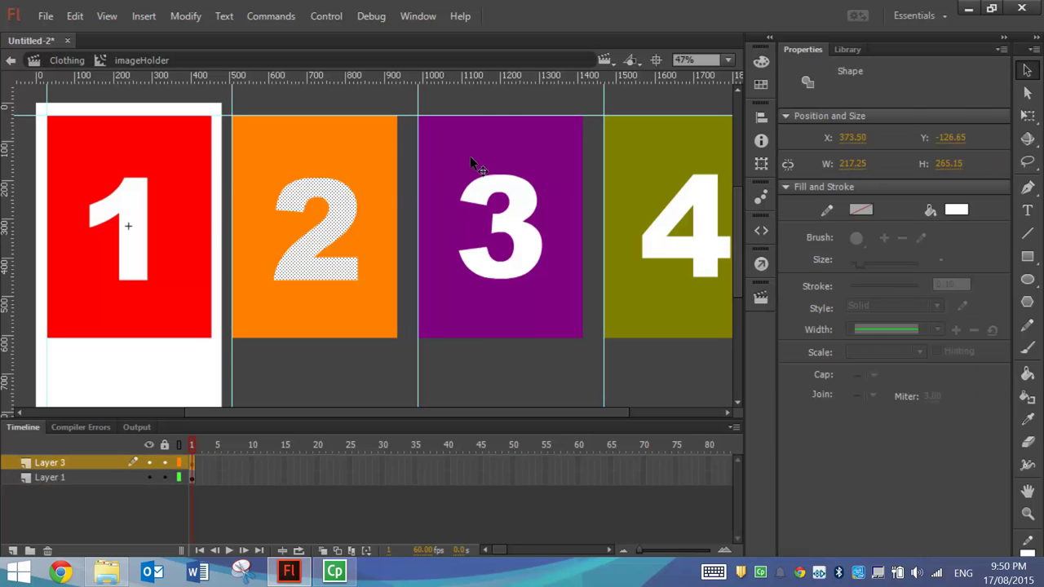
pyautogui.click(526, 193)
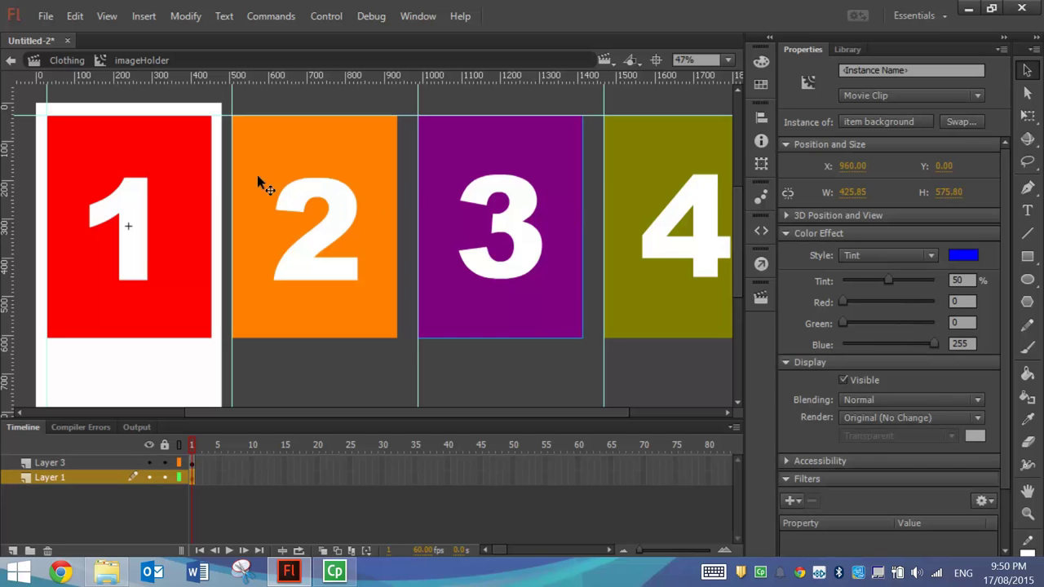
# Delete panel 1's red background and its white number from imageHolder.
pyautogui.click(167, 135)
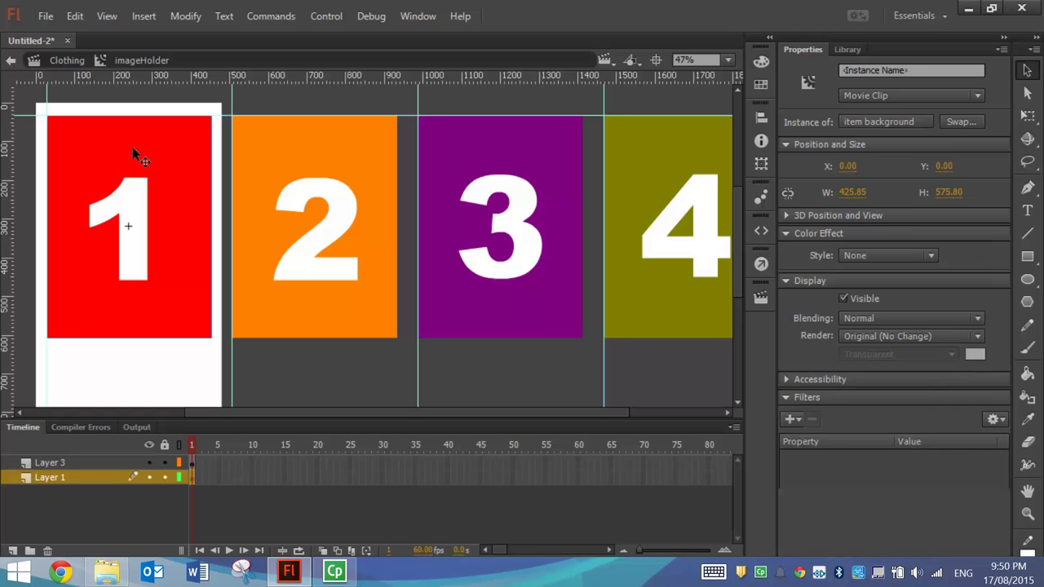
pyautogui.press('Delete')
pyautogui.click(126, 228)
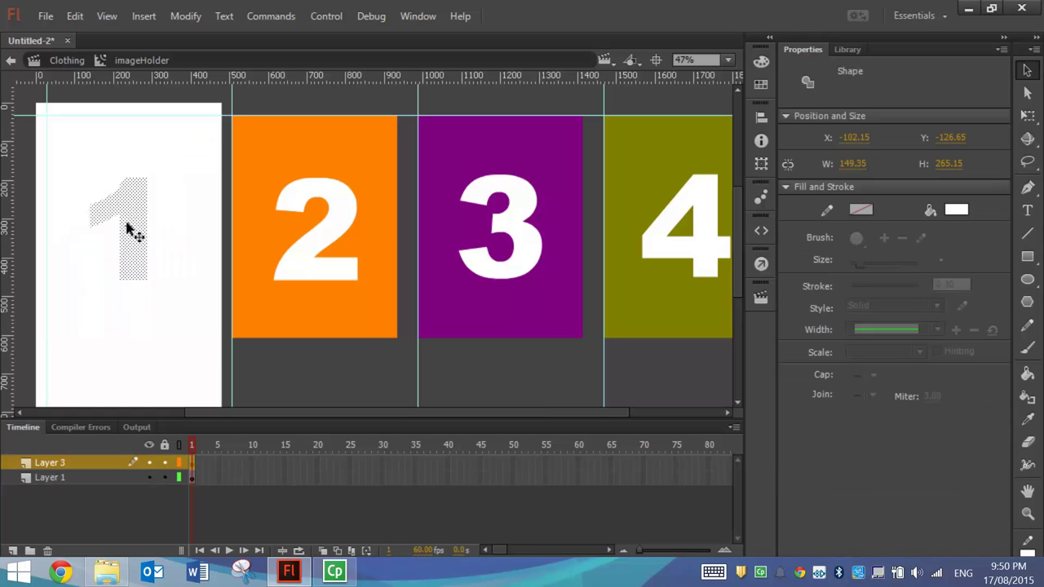
pyautogui.press('Delete')
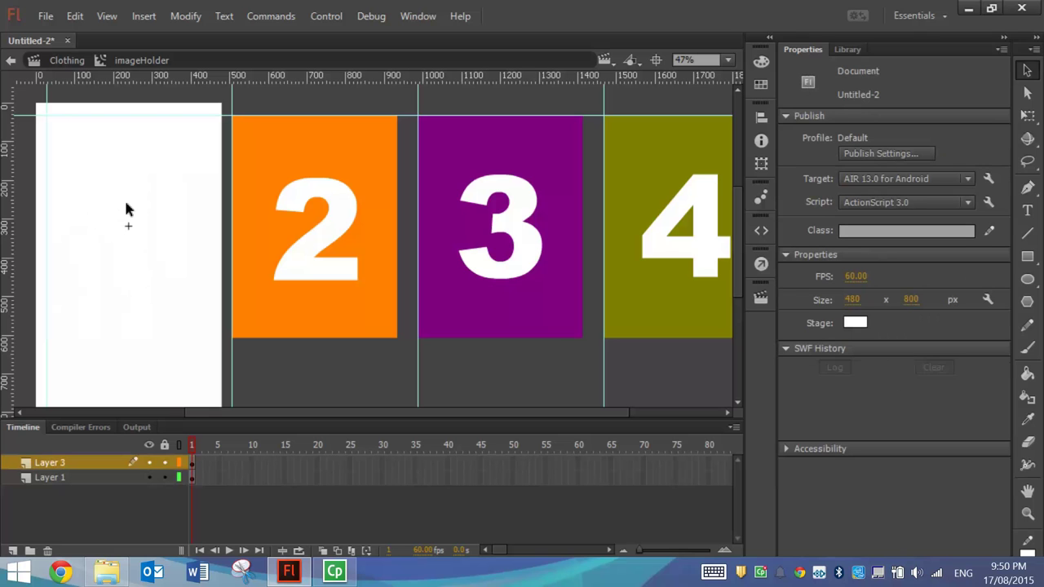
# Place Dress 1.jpg from the library in the first gallery slot, its upper-left corner on the guides.
pyautogui.click(850, 51)
pyautogui.click(844, 241)
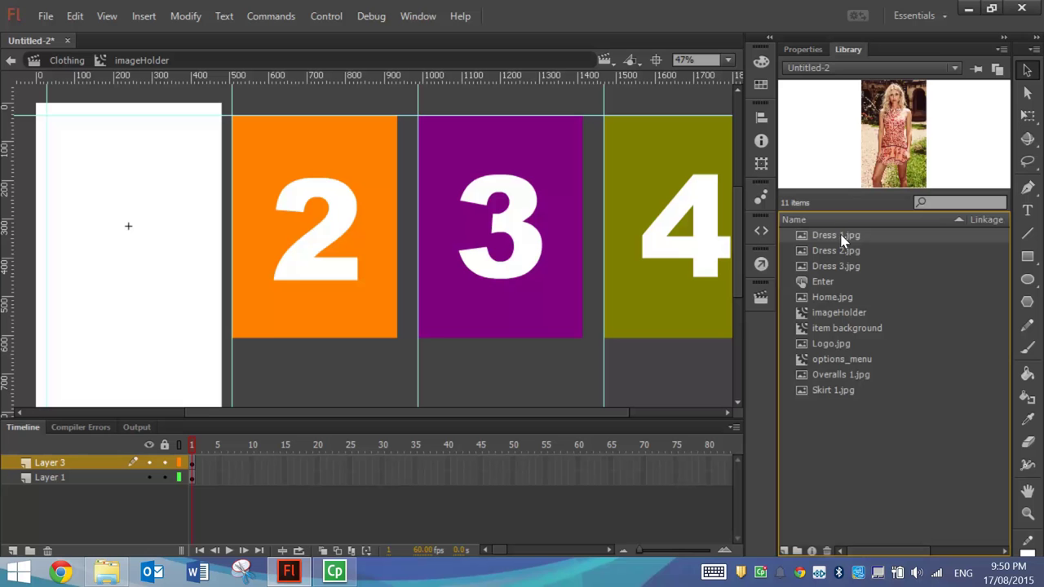
pyautogui.moveTo(856, 235); pyautogui.dragTo(145, 272)
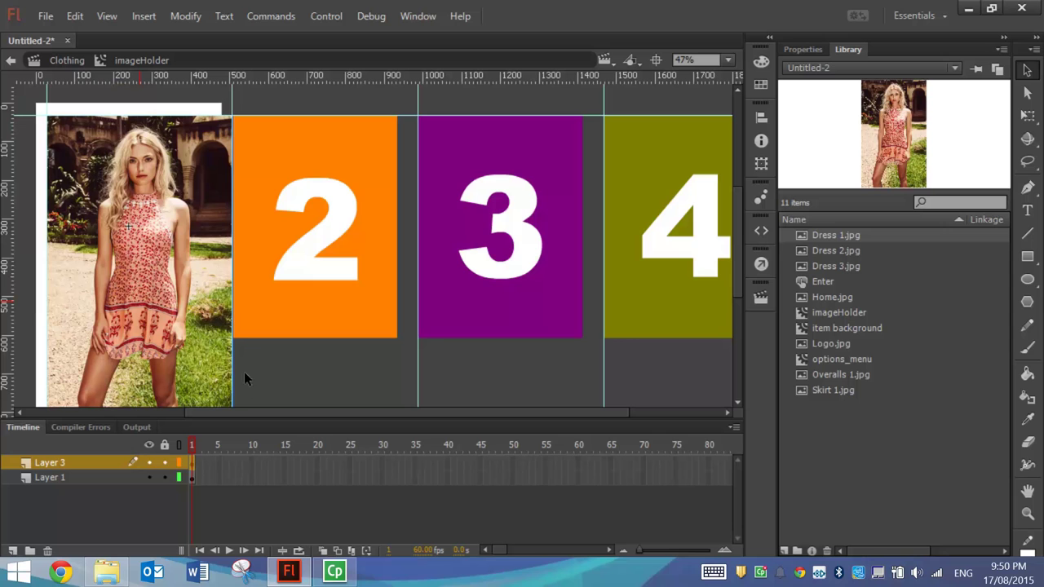
# Resize the Dress 1.jpg bitmap to 425 wide by 700 high and check both dimensions.
pyautogui.click(806, 51)
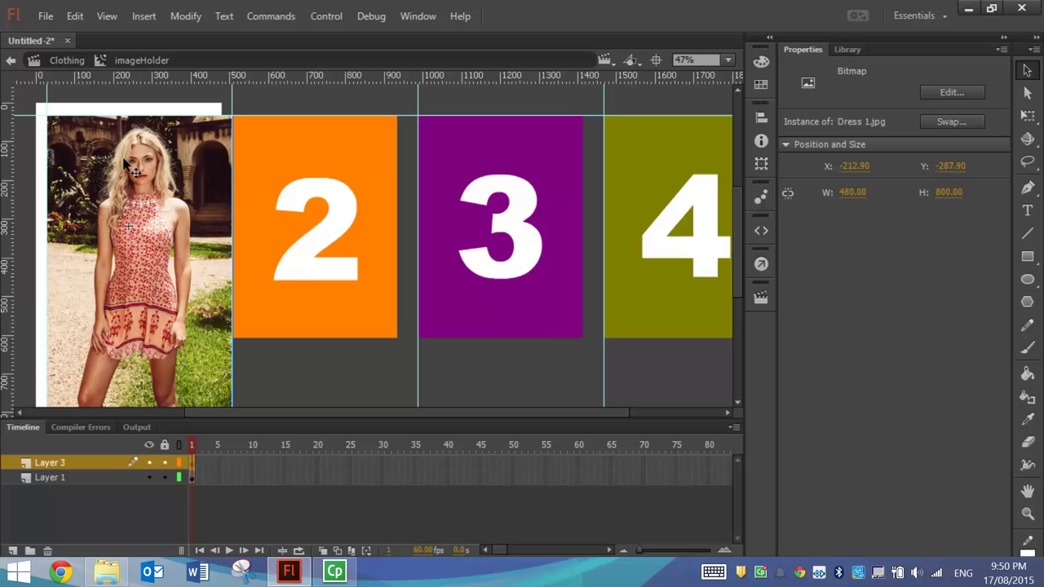
pyautogui.click(843, 193)
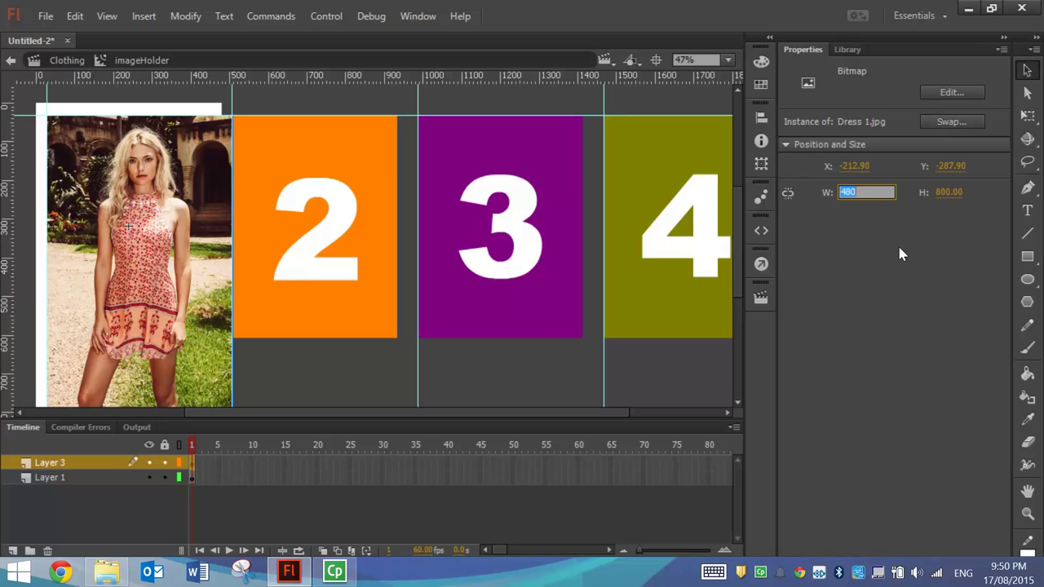
pyautogui.write('425')
pyautogui.press('Tab')
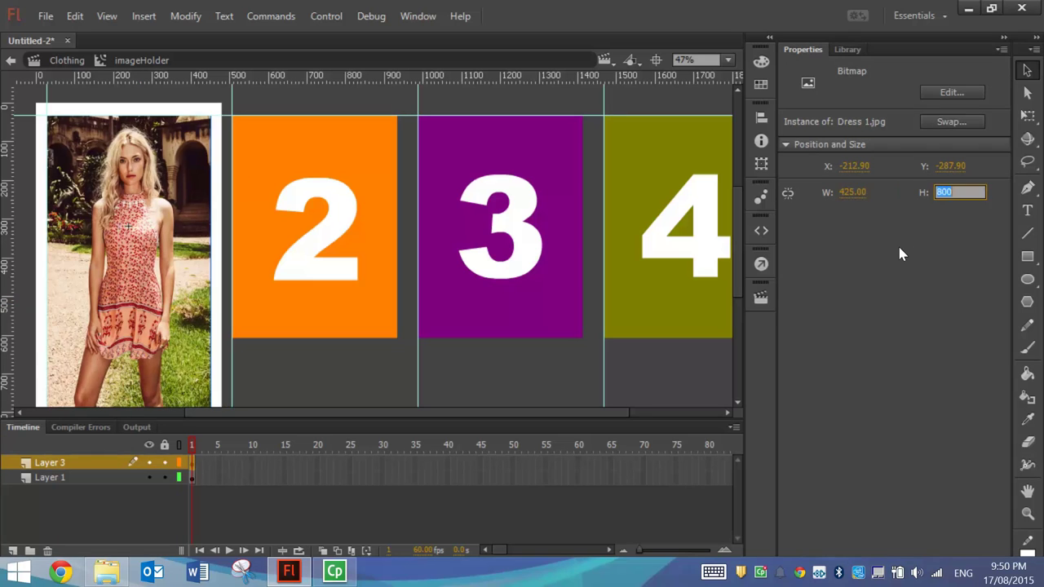
pyautogui.write('700')
pyautogui.press('Return')
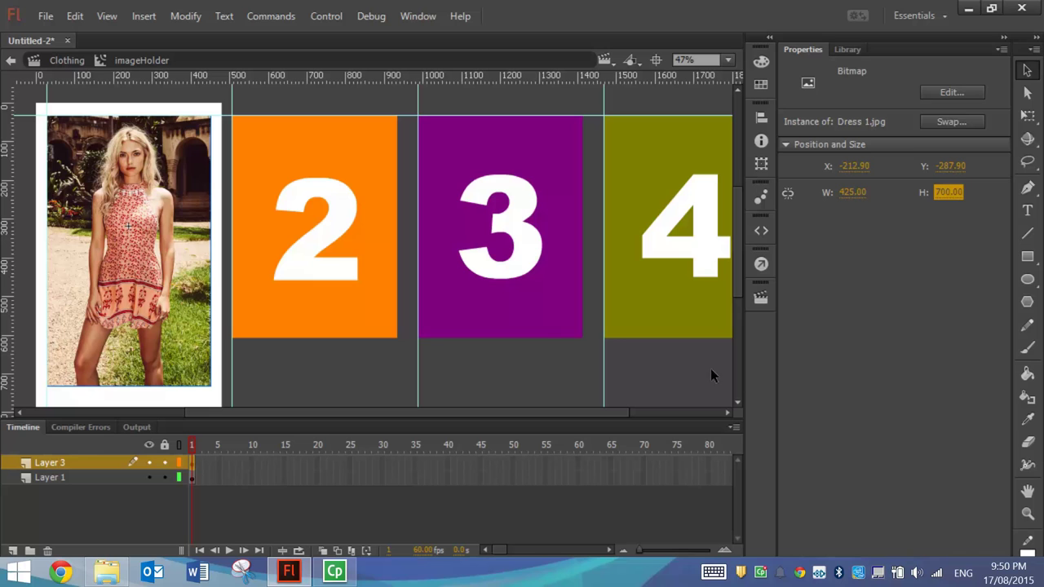
pyautogui.click(849, 192)
pyautogui.click(946, 193)
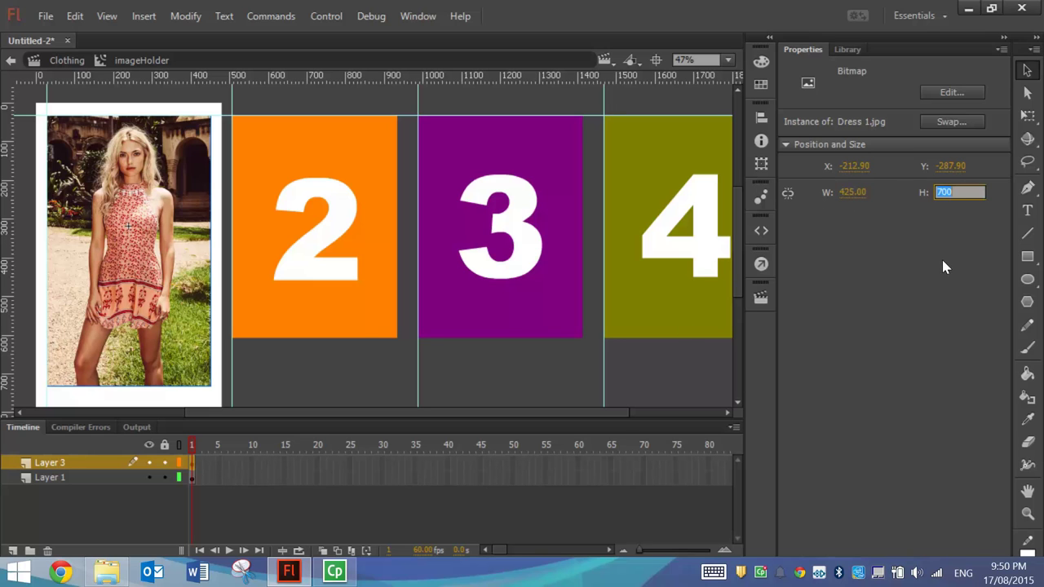
pyautogui.click(664, 382)
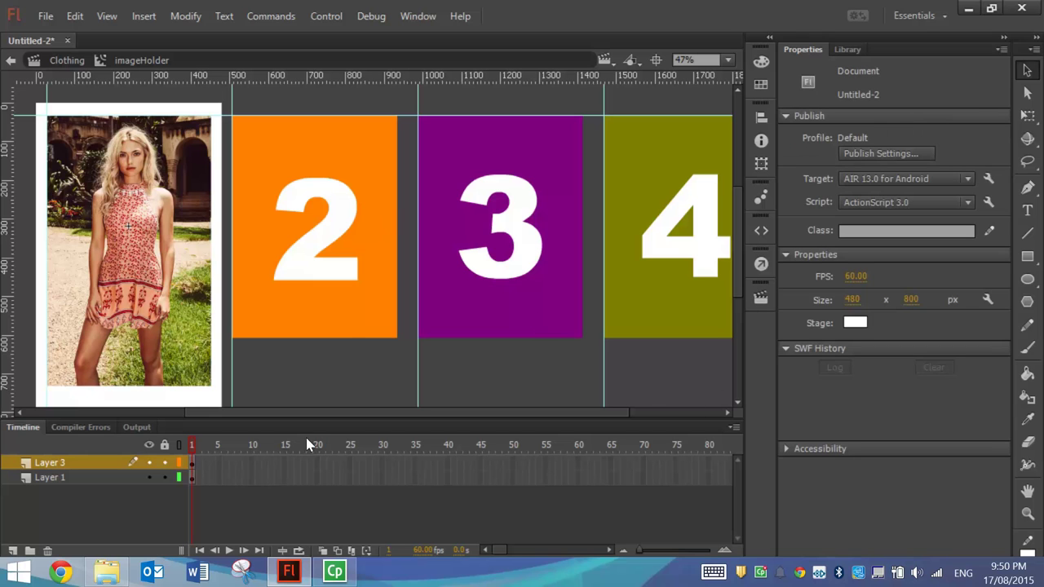
# Delete panel 2's orange background and all pieces of its white number.
pyautogui.moveTo(354, 384); pyautogui.dragTo(342, 256)
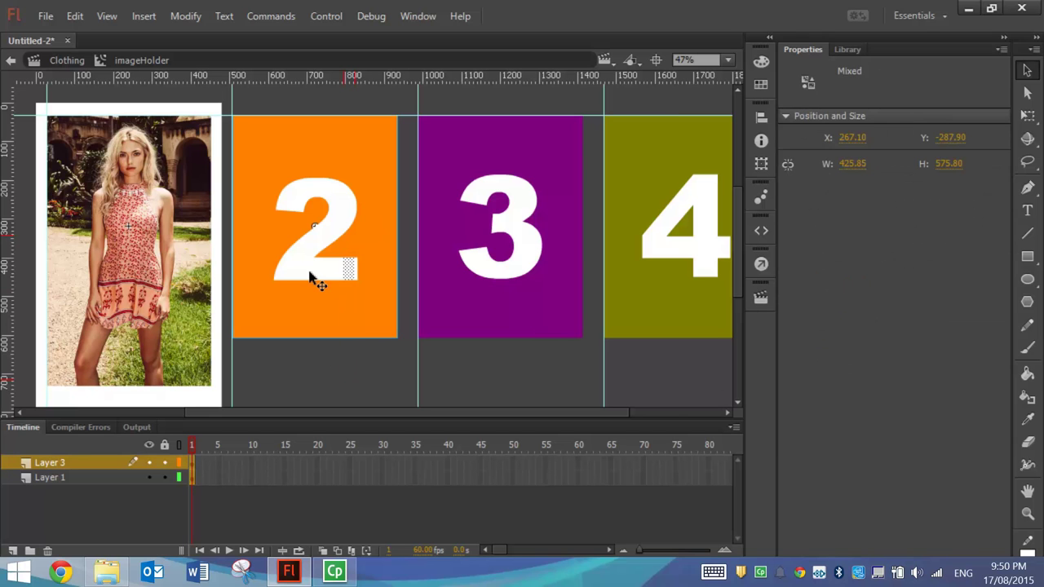
pyautogui.click(309, 277)
pyautogui.press('Delete')
pyautogui.click(349, 271)
pyautogui.press('Delete')
pyautogui.click(323, 231)
pyautogui.press('Delete')
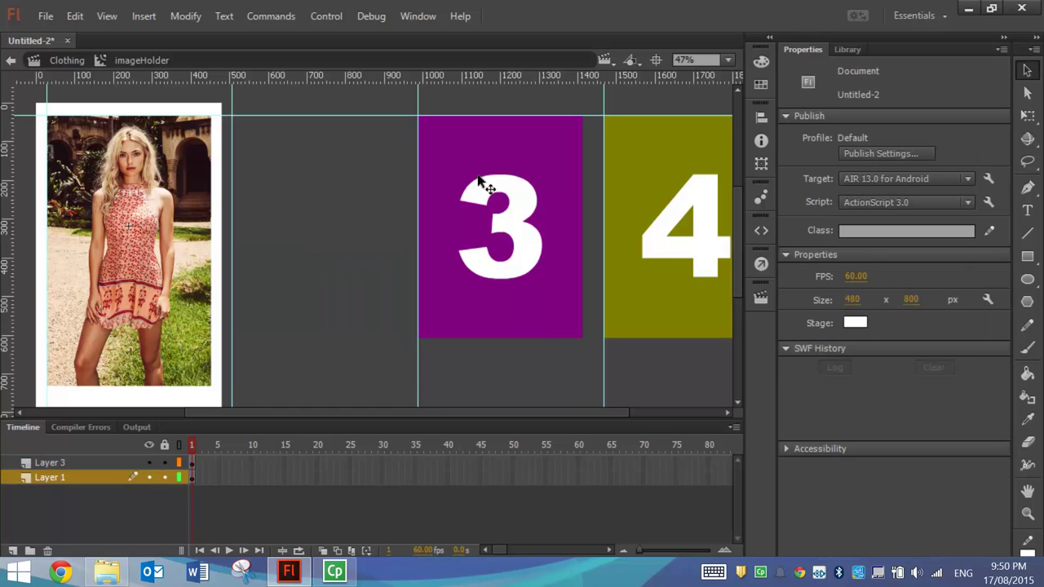
# Place Dress 2.jpg from the library in the second gallery slot, its upper-left corner on the guides.
pyautogui.click(850, 49)
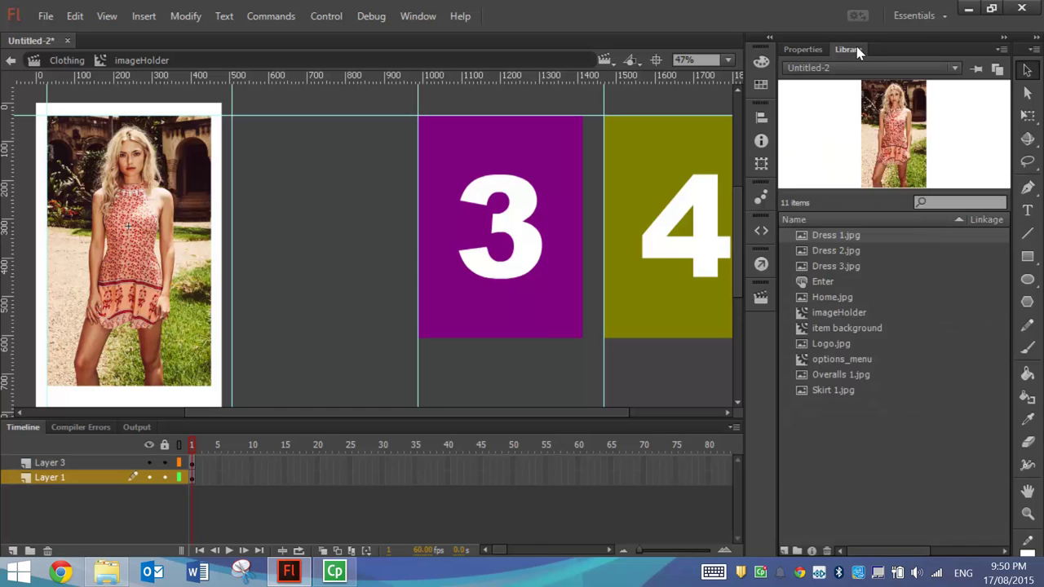
pyautogui.moveTo(848, 250); pyautogui.dragTo(334, 218)
pyautogui.moveTo(312, 163); pyautogui.dragTo(297, 211)
# Resize the Dress 2.jpg bitmap to 425 wide by 700 high.
pyautogui.click(803, 48)
pyautogui.click(857, 193)
pyautogui.write('425')
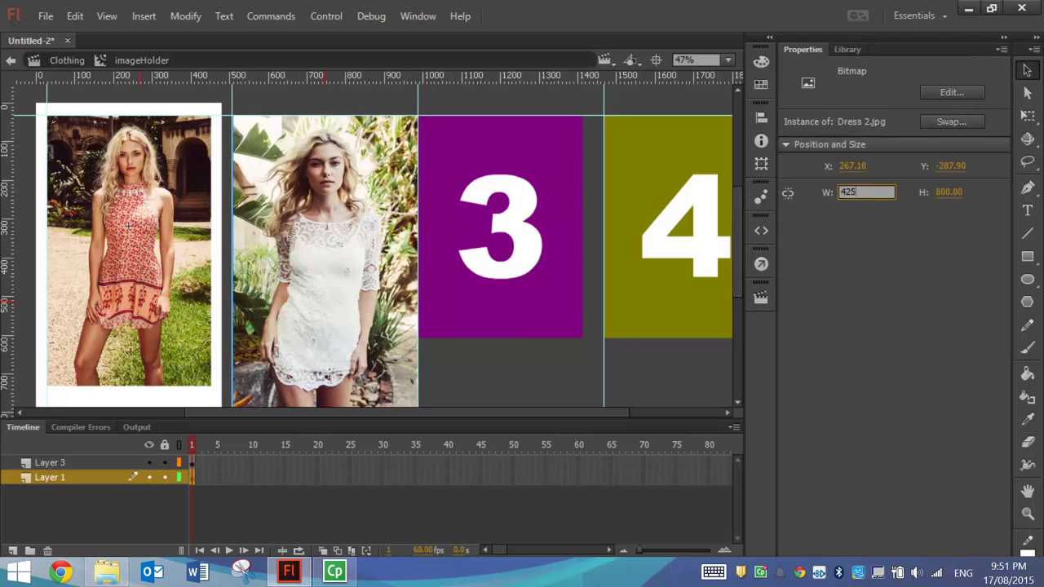
pyautogui.press('Tab')
pyautogui.write('7')
pyautogui.press('Return')
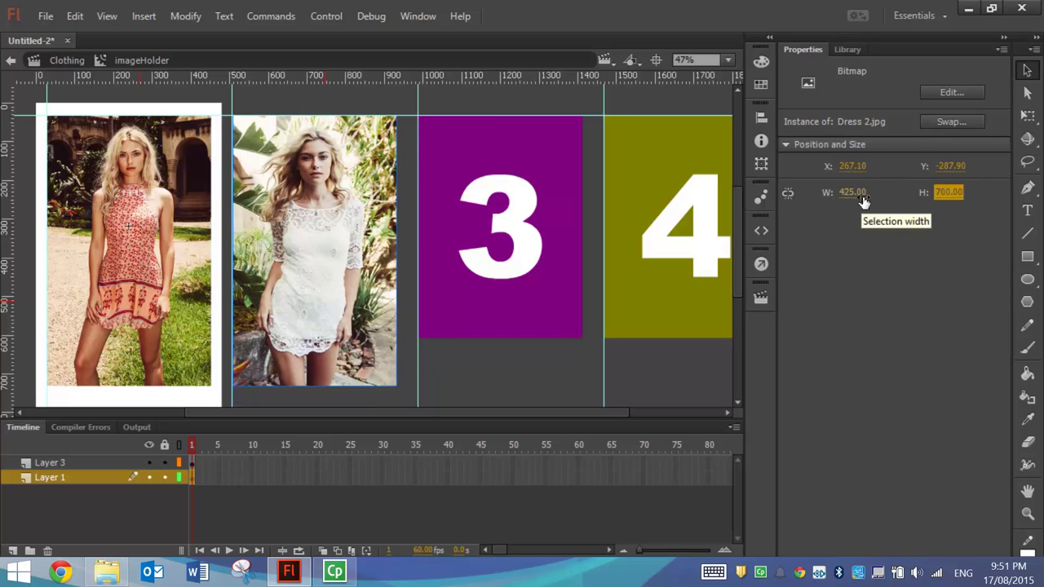
# Delete panel 3's purple background and its white number, and bring up the library's items.
pyautogui.click(519, 132)
pyautogui.press('Delete')
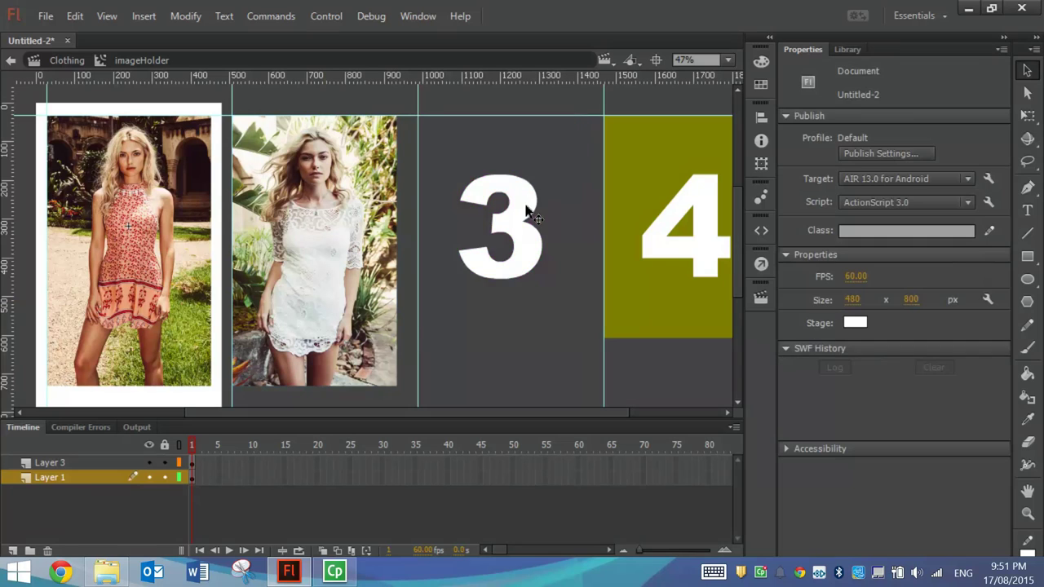
pyautogui.click(526, 210)
pyautogui.press('Delete')
pyautogui.click(847, 49)
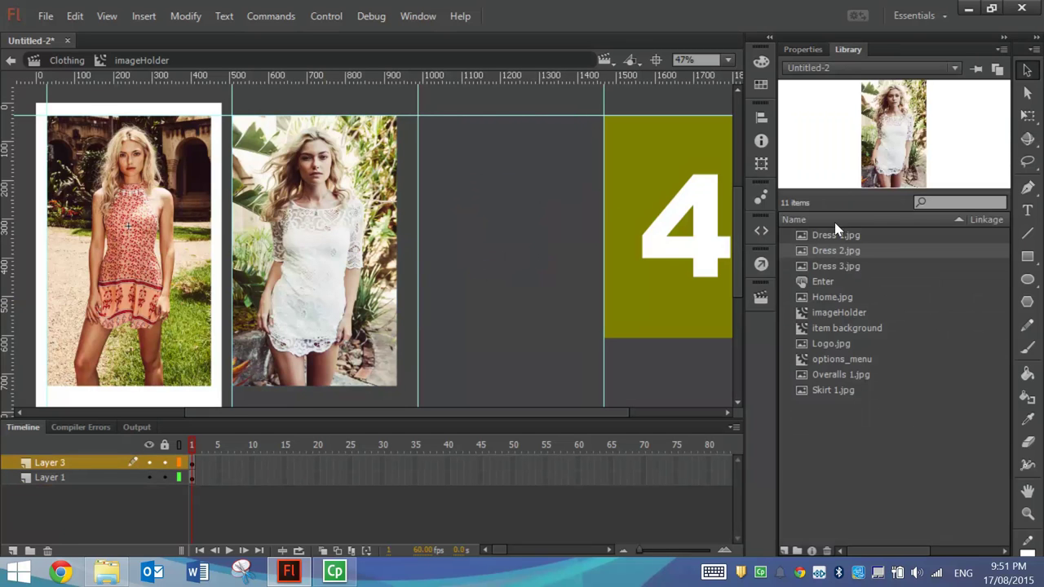
# Place Dress 3.jpg from the library in the third gallery slot, aligned to the guides, and resize it to 425 wide by 700 high.
pyautogui.moveTo(832, 266); pyautogui.dragTo(509, 235)
pyautogui.click(805, 50)
pyautogui.click(853, 193)
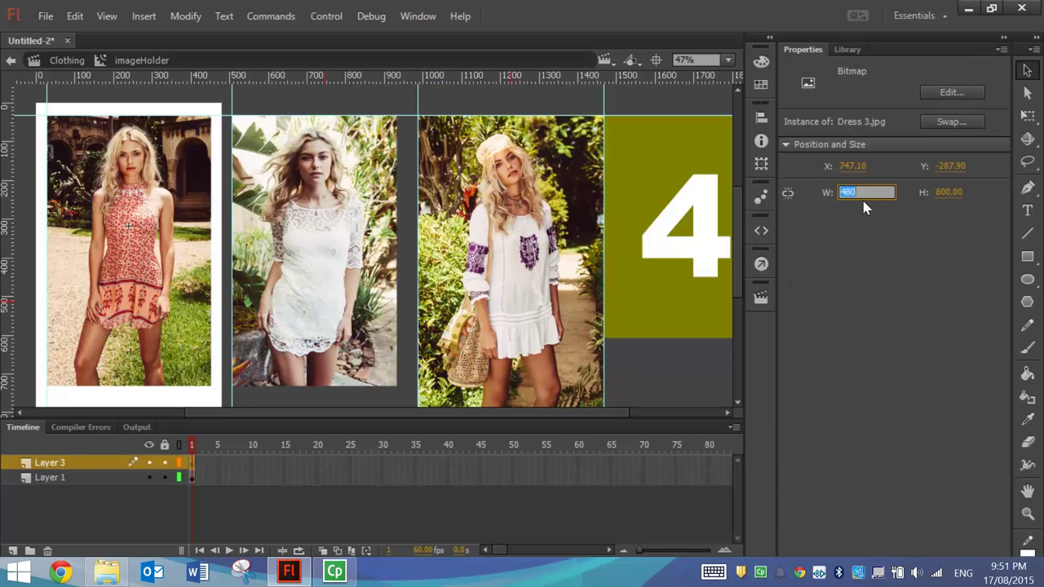
pyautogui.write('425')
pyautogui.press('Tab')
pyautogui.write('700')
pyautogui.press('Return')
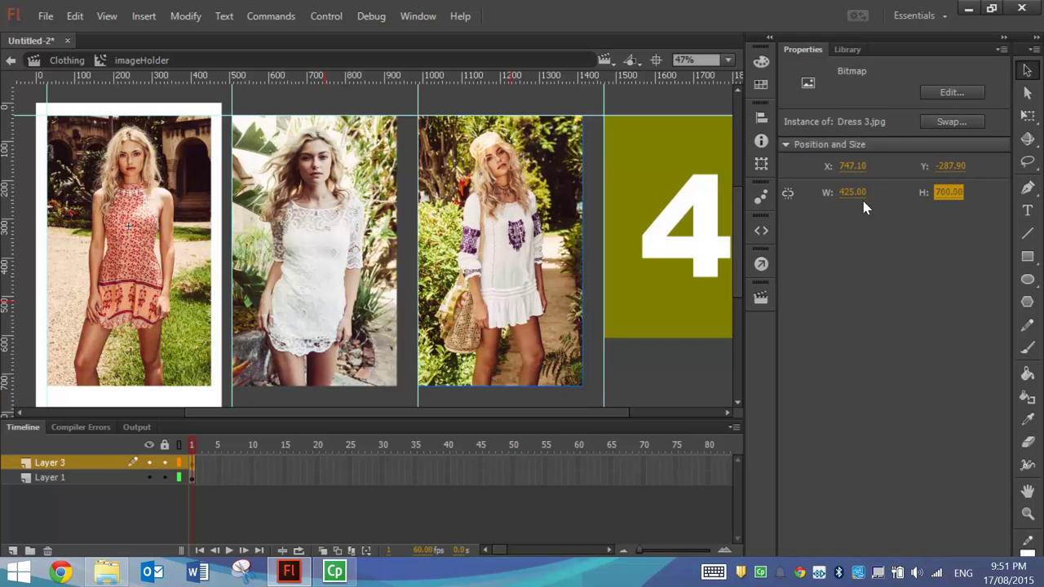
# Delete panel 4's olive green background and its white number, and bring up the library's items.
pyautogui.click(644, 216)
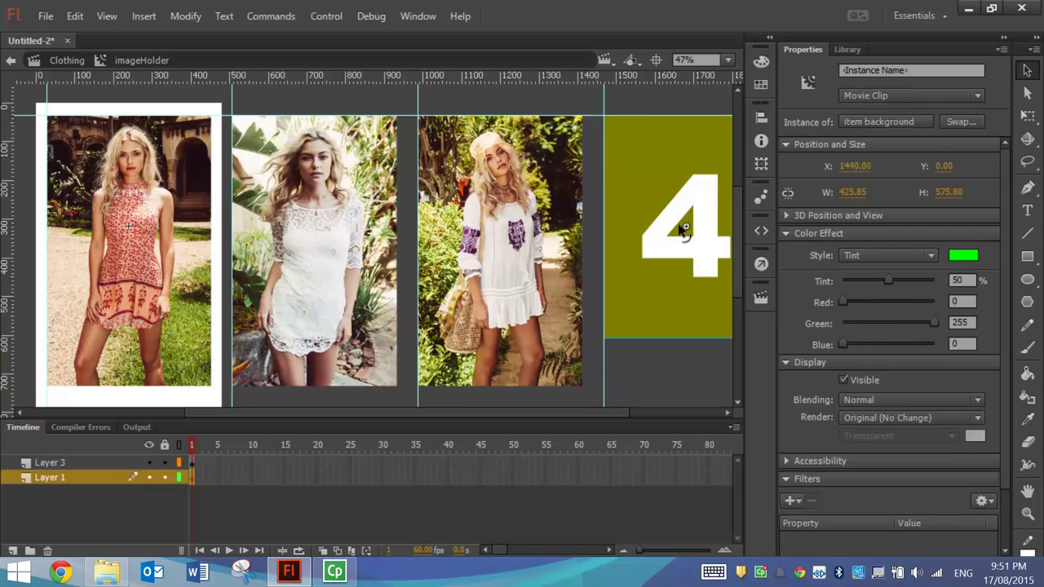
pyautogui.press('Delete')
pyautogui.click(685, 233)
pyautogui.press('Delete')
pyautogui.click(848, 50)
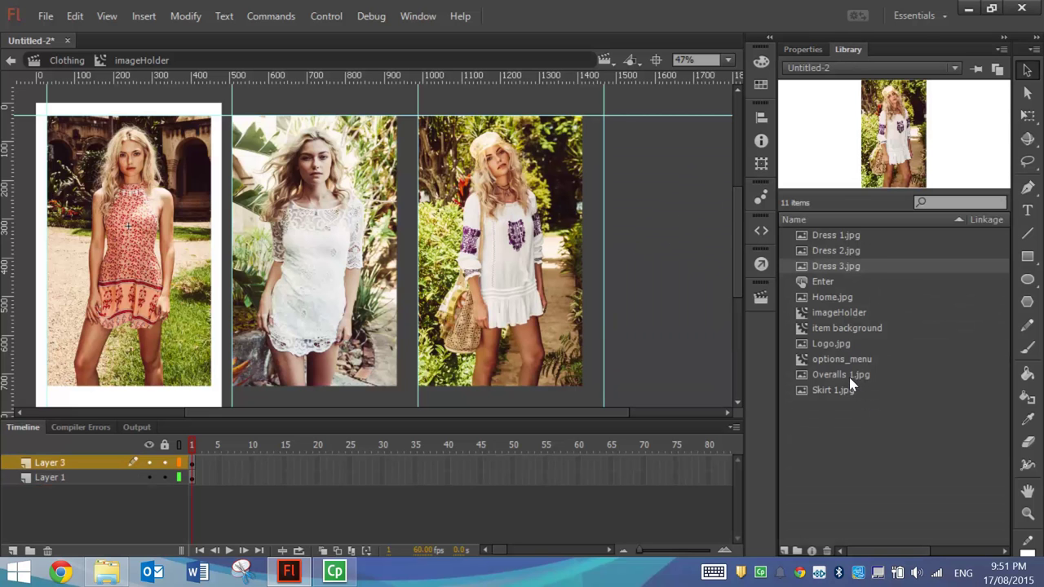
# Place Skirt 1.jpg from the library in the fourth gallery slot, aligned to the guides, and resize it to 425 wide by 700 high.
pyautogui.moveTo(835, 391); pyautogui.dragTo(687, 280)
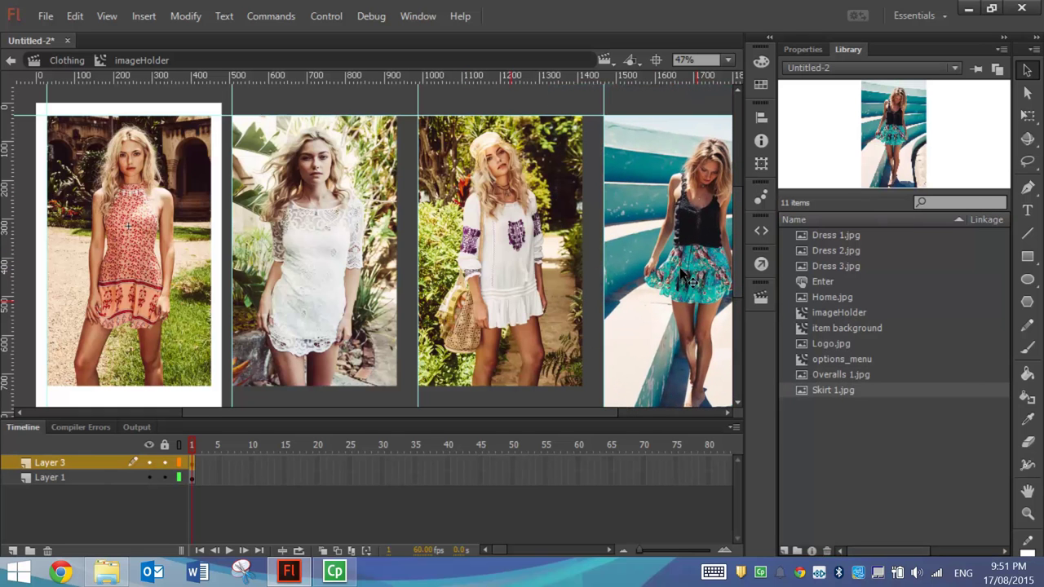
pyautogui.click(799, 49)
pyautogui.click(857, 191)
pyautogui.write('425')
pyautogui.press('Tab')
pyautogui.write('70')
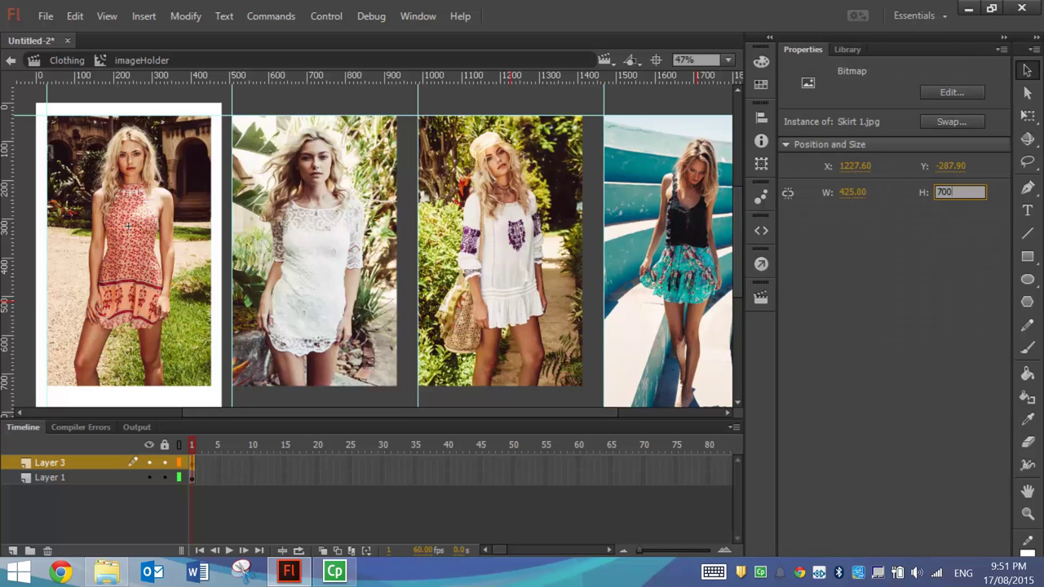
pyautogui.write('0')
pyautogui.press('Return')
# Place Overalls 1.jpg from the library near the fourth gallery slot and resize the bitmap to 425 wide by 700 high.
pyautogui.moveTo(557, 411); pyautogui.dragTo(672, 412)
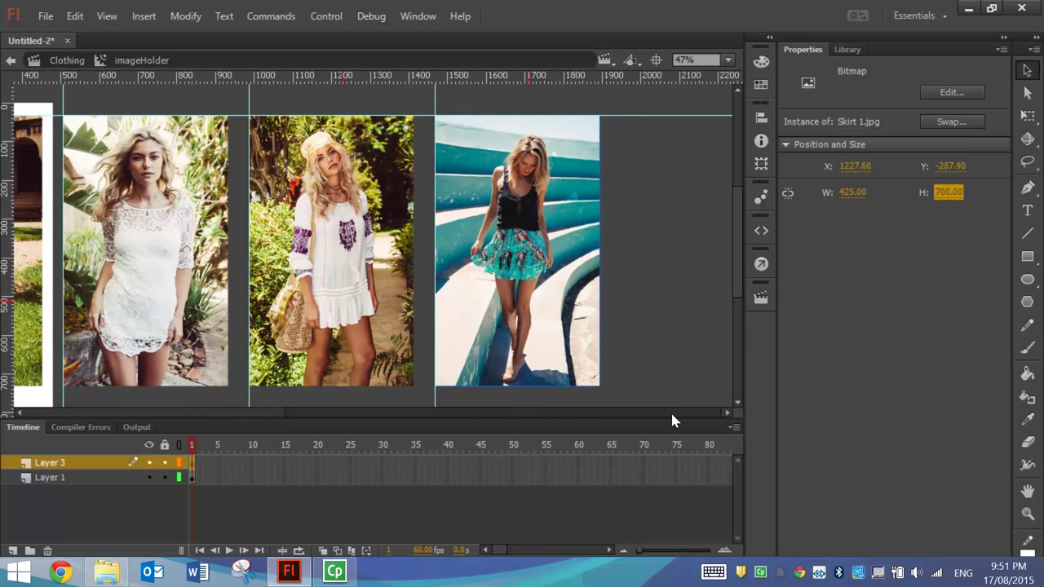
pyautogui.moveTo(665, 420)
pyautogui.mouseDown()
pyautogui.moveTo(585, 422)
pyautogui.moveTo(657, 411)
pyautogui.mouseUp()
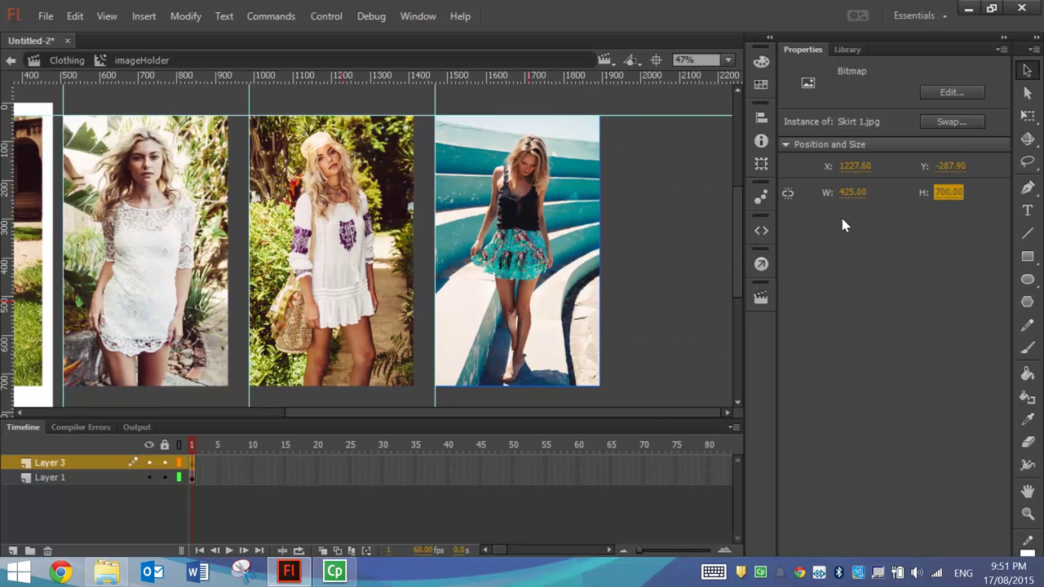
pyautogui.click(847, 50)
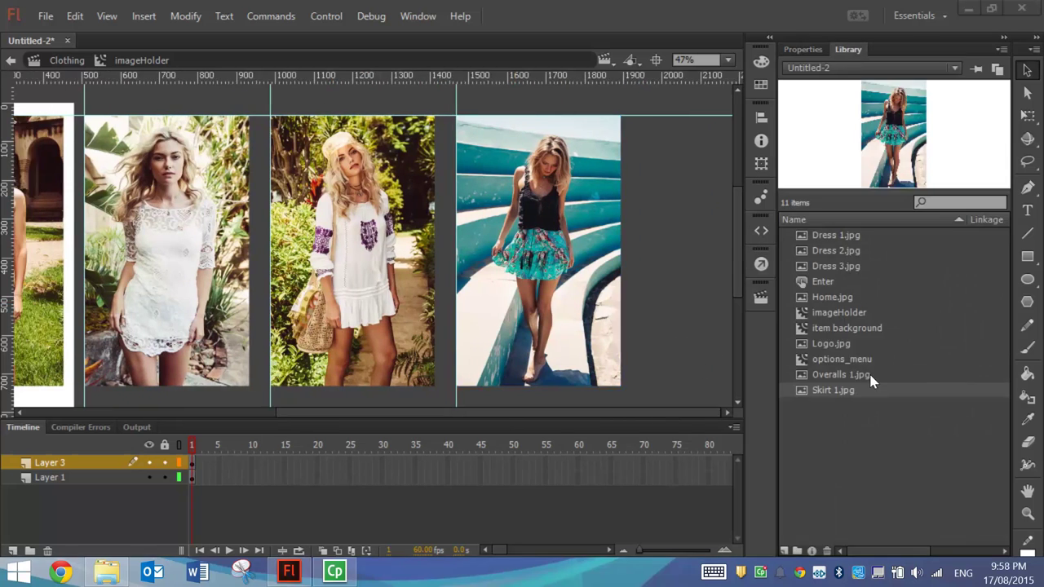
pyautogui.click(845, 379)
pyautogui.moveTo(843, 376); pyautogui.dragTo(566, 237)
pyautogui.click(820, 51)
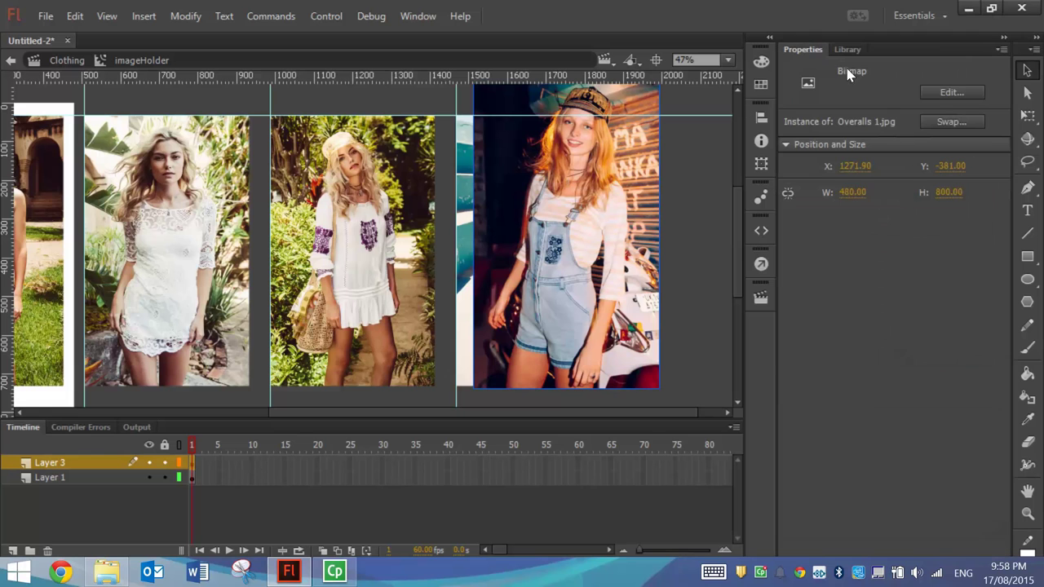
pyautogui.click(851, 192)
pyautogui.write('425')
pyautogui.press('Tab')
pyautogui.write('700')
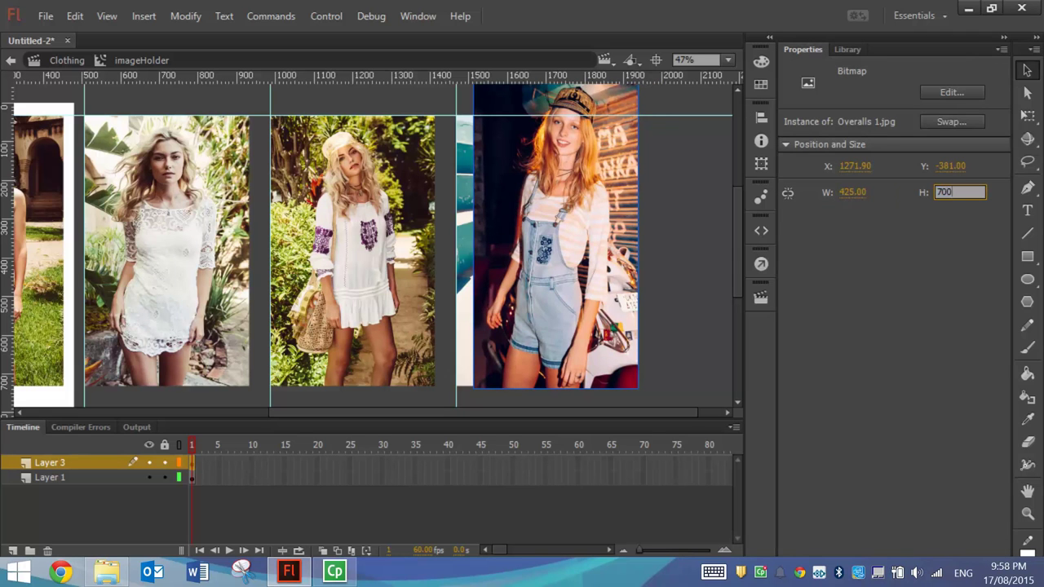
pyautogui.press('Return')
# Butt the overalls photo against the third photo's right edge and nudge it right to the fourth vertical guide to gauge the gap.
pyautogui.moveTo(592, 179); pyautogui.dragTo(745, 206)
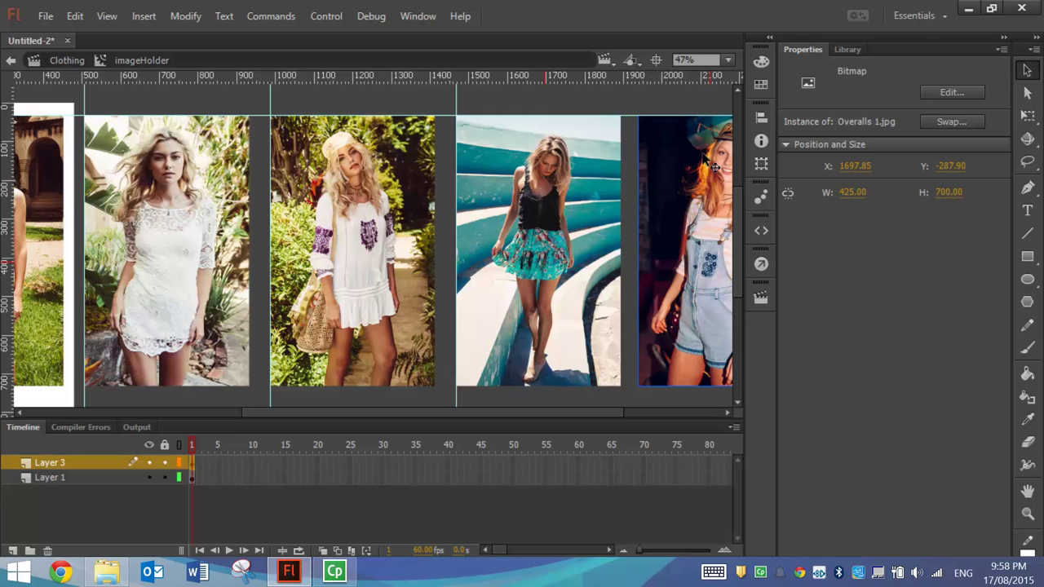
pyautogui.moveTo(693, 167); pyautogui.dragTo(483, 171)
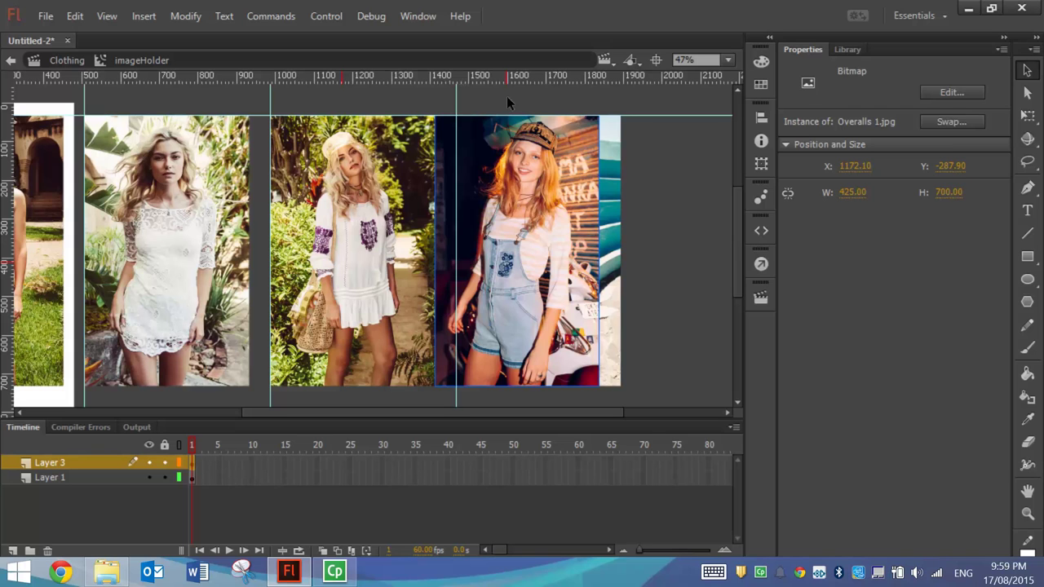
pyautogui.hotkey('shift', 'Right')
pyautogui.hotkey('shift', 'Right')
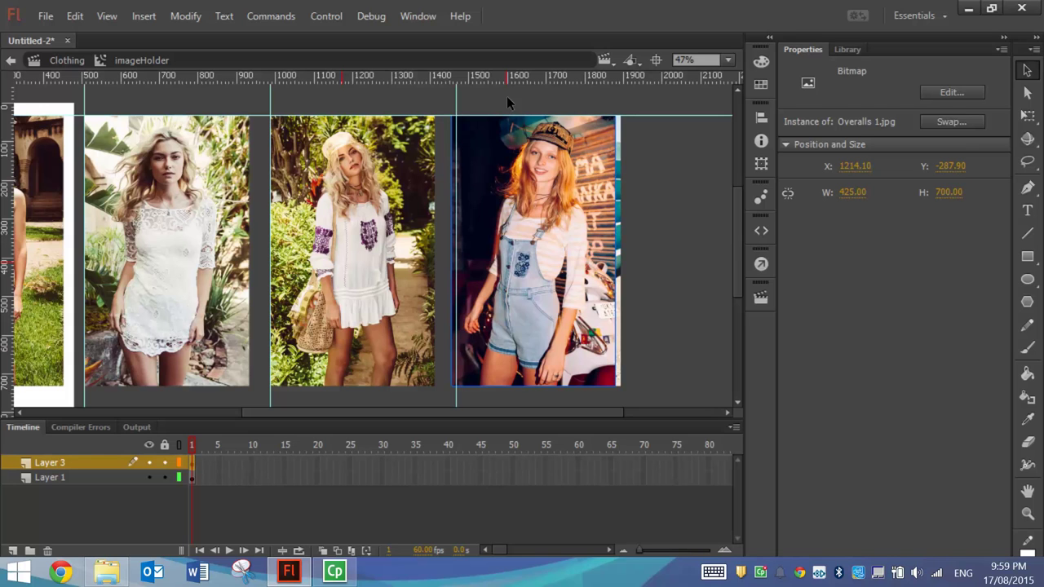
pyautogui.press('Right')
pyautogui.press('Right')
pyautogui.press('Right')
pyautogui.press('Right')
pyautogui.press('Right')
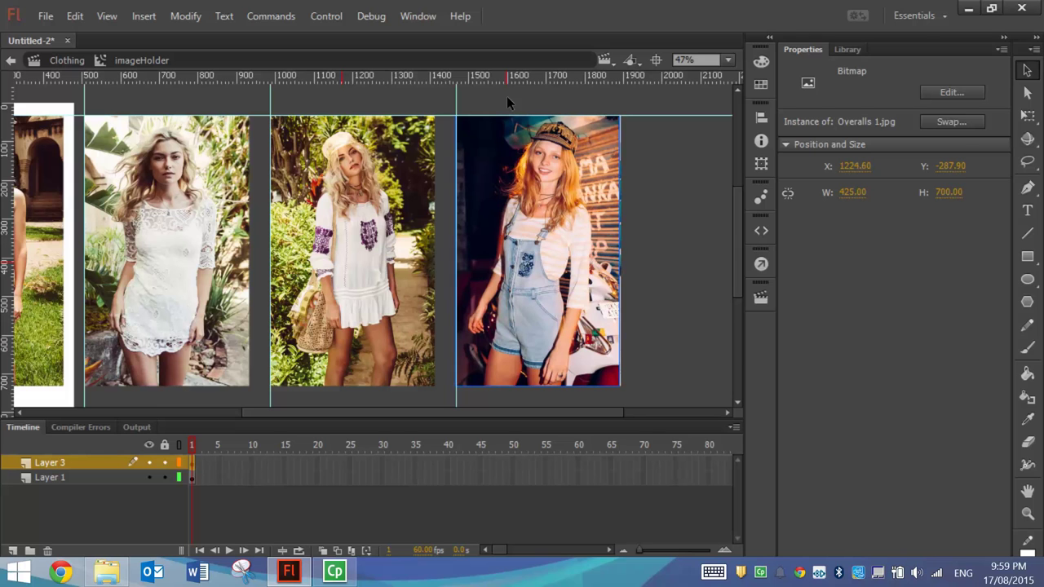
# Snap the overalls photo to the skirt photo's right edge, nudge it right to X 1705.10 for an even gap, and deselect it.
pyautogui.moveTo(524, 184); pyautogui.dragTo(655, 173)
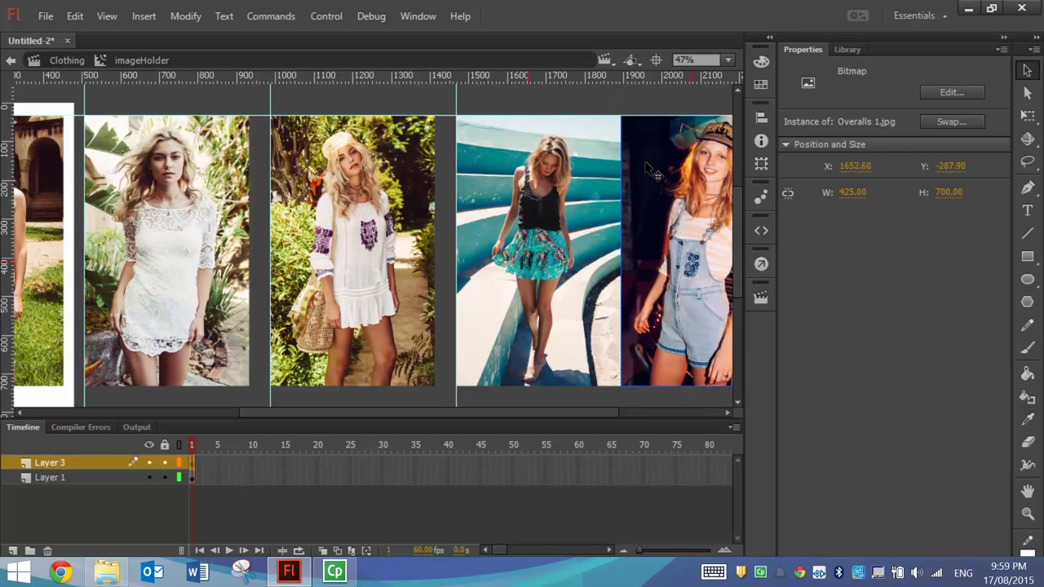
pyautogui.press('Right')
pyautogui.press('Right')
pyautogui.press('Right')
pyautogui.press('Right')
pyautogui.press('Right')
pyautogui.press('Right')
pyautogui.press('Right')
pyautogui.press('Right')
pyautogui.press('Right')
pyautogui.press('Right')
pyautogui.press('Right')
pyautogui.press('Right')
pyautogui.press('Right')
pyautogui.press('Right')
pyautogui.press('Right')
pyautogui.press('Right')
pyautogui.press('Right')
pyautogui.press('Right')
pyautogui.press('Right')
pyautogui.press('Right')
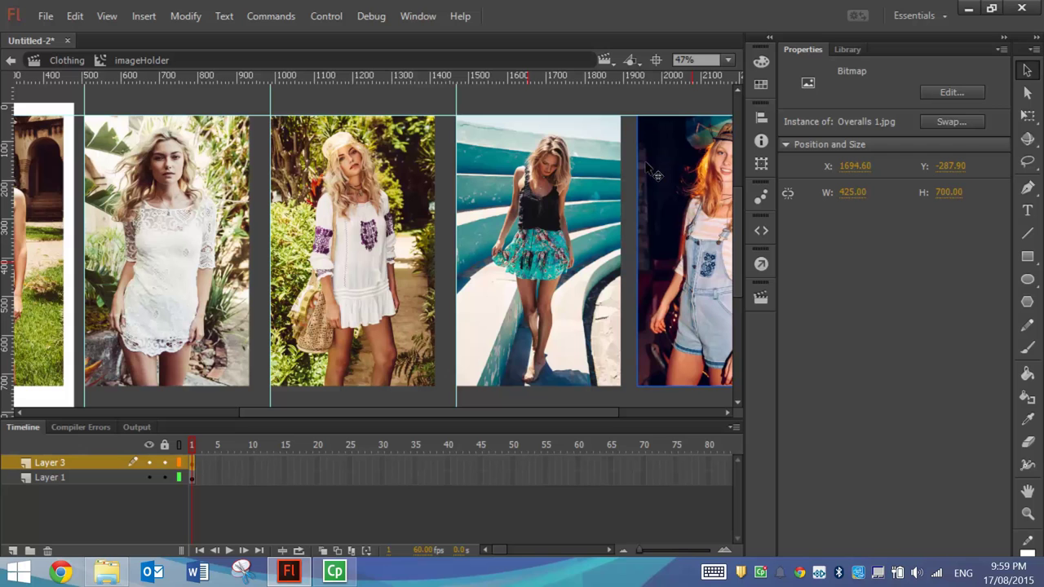
pyautogui.press('Right')
pyautogui.press('Right')
pyautogui.press('Right')
pyautogui.press('Right')
pyautogui.press('Right')
pyautogui.press('Right')
pyautogui.press('Right')
pyautogui.press('Right')
pyautogui.press('Right')
pyautogui.press('Right')
pyautogui.press('Right')
pyautogui.press('Right')
pyautogui.press('Right')
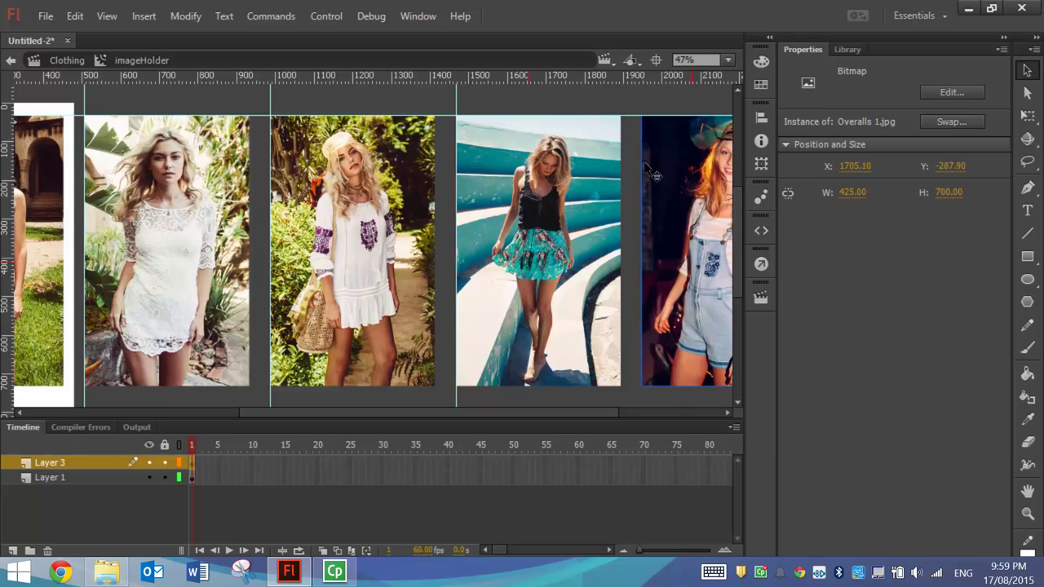
pyautogui.click(686, 495)
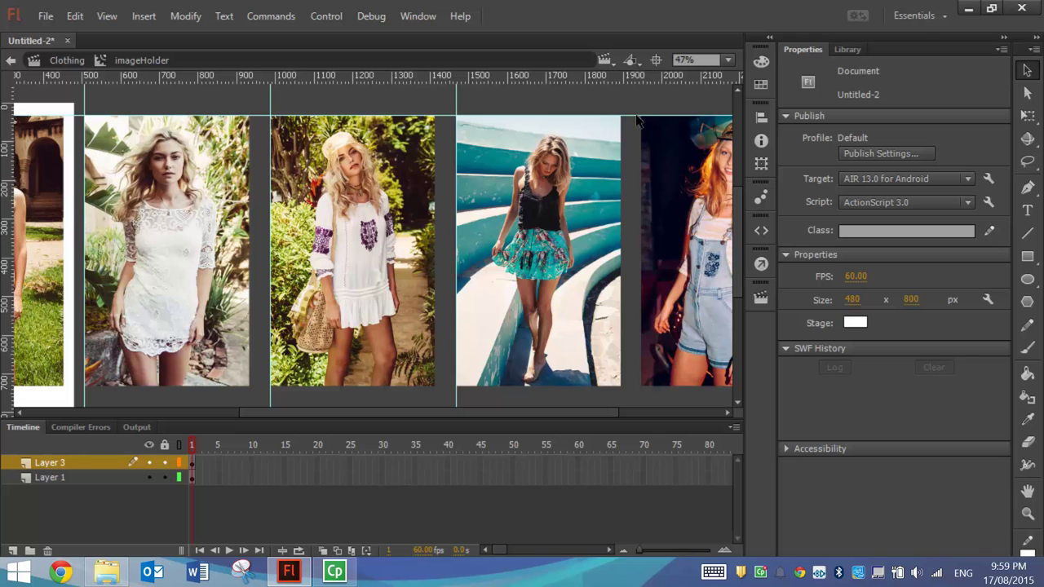
# Leave the imageHolder symbol and return to the Clothing scene.
pyautogui.click(729, 61)
pyautogui.click(718, 115)
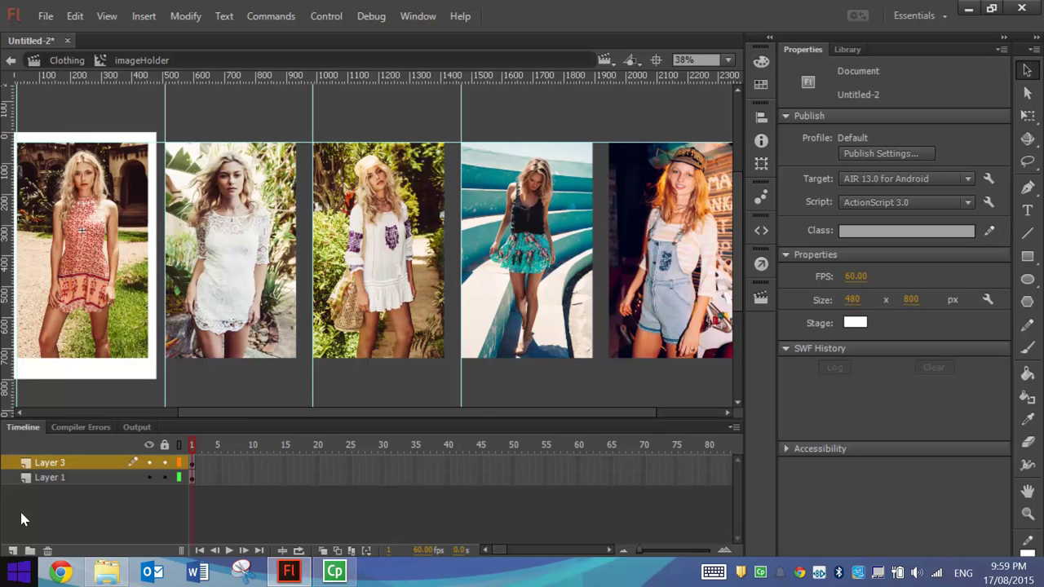
pyautogui.doubleClick(49, 463)
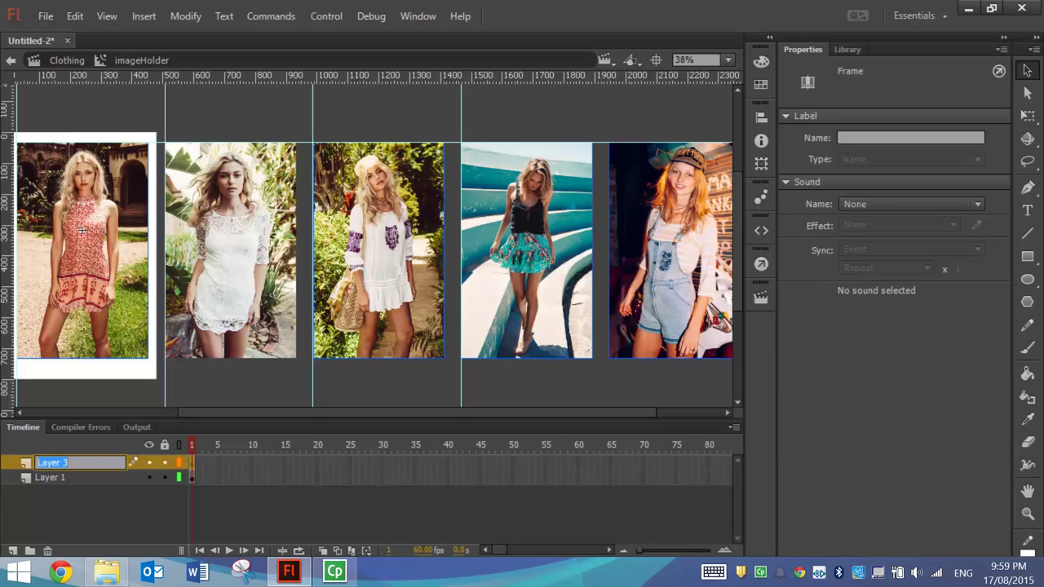
pyautogui.click(166, 114)
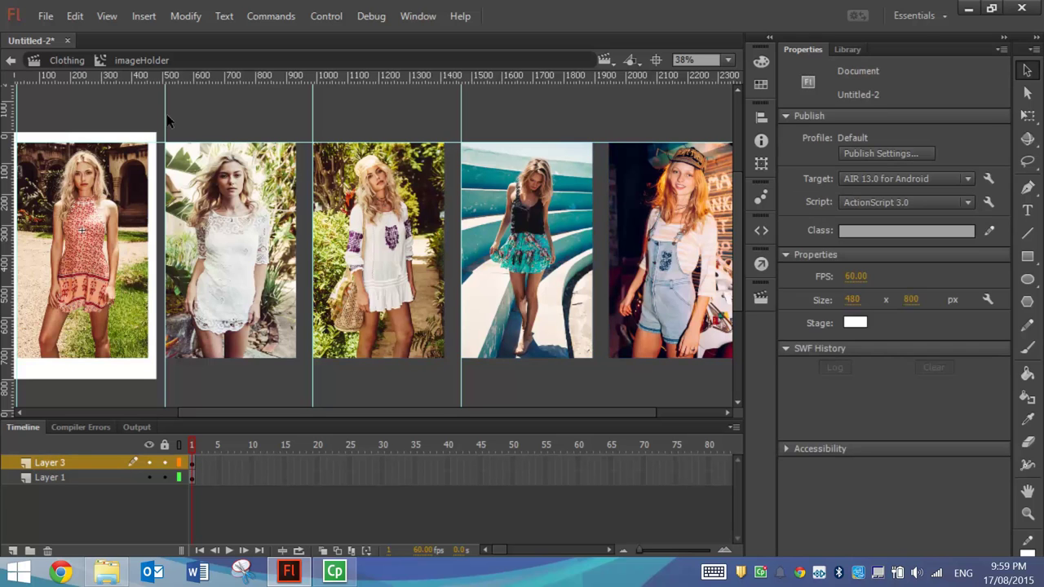
pyautogui.click(13, 62)
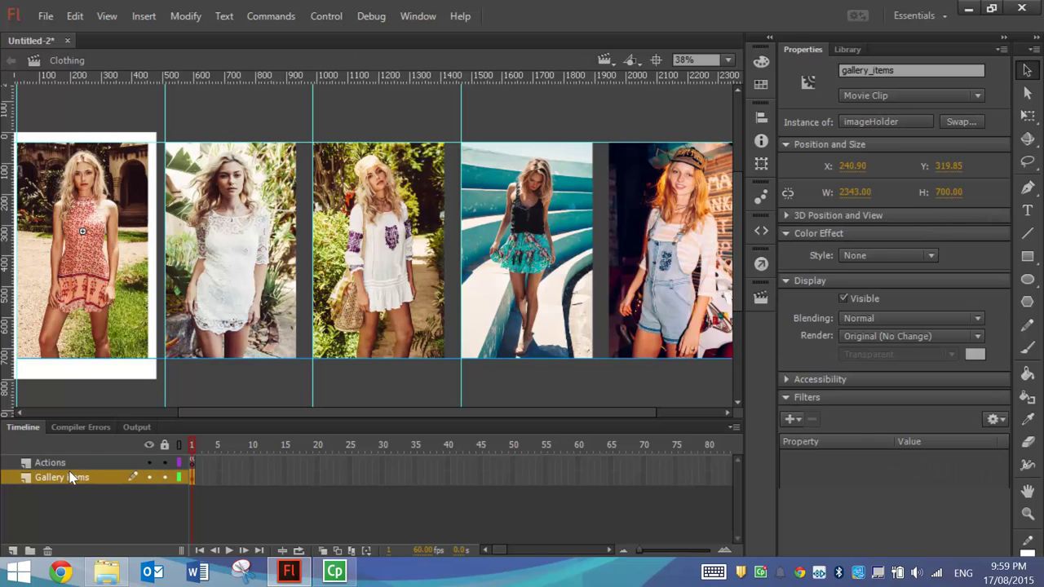
# Hide and reshow the Gallery items layer to check what it contains.
pyautogui.click(149, 483)
pyautogui.click(150, 478)
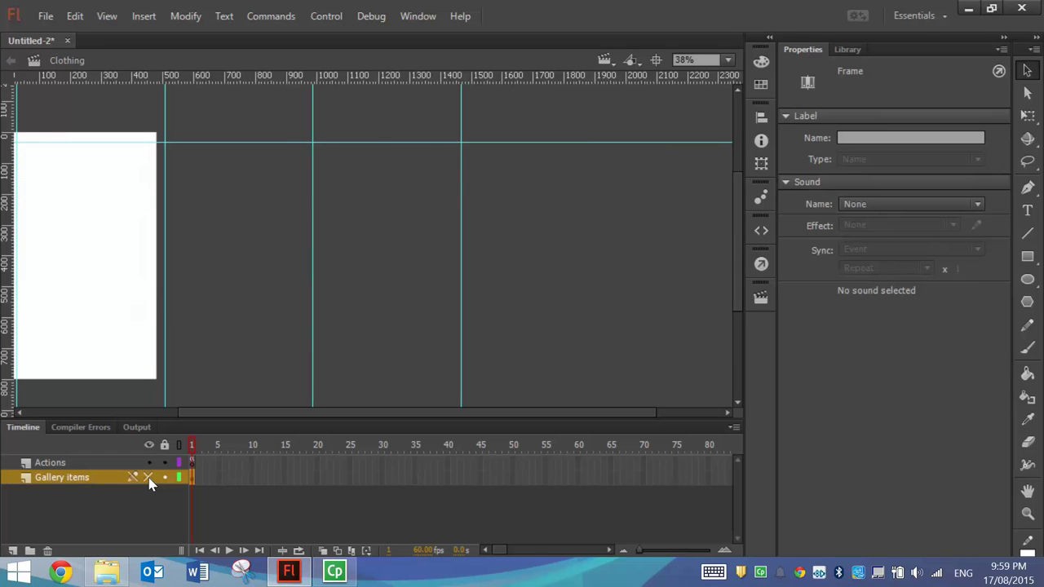
pyautogui.click(149, 478)
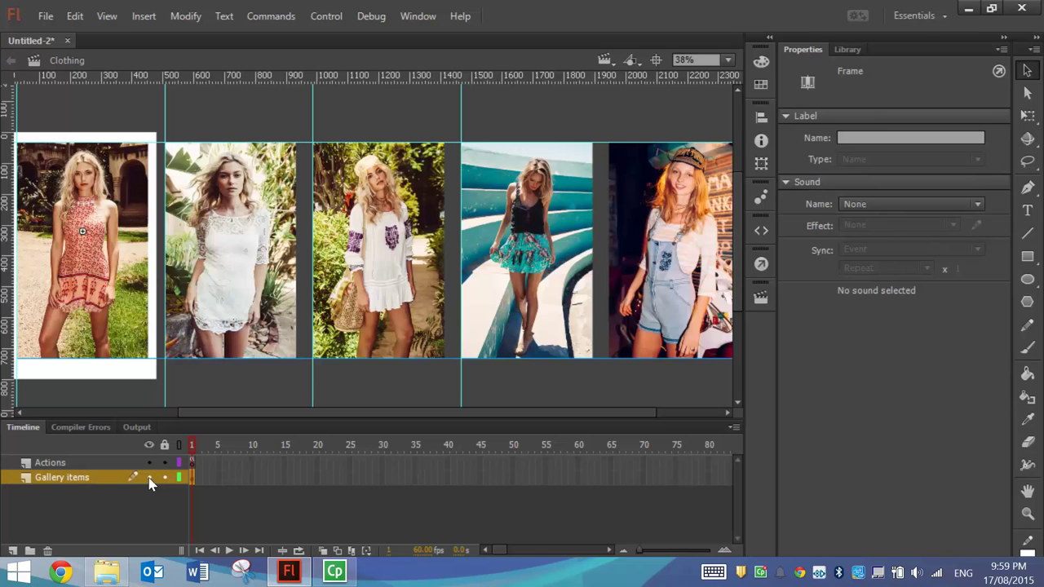
# Add a new layer beneath the Gallery items layer and name it Text.
pyautogui.click(12, 550)
pyautogui.moveTo(67, 478); pyautogui.dragTo(69, 493)
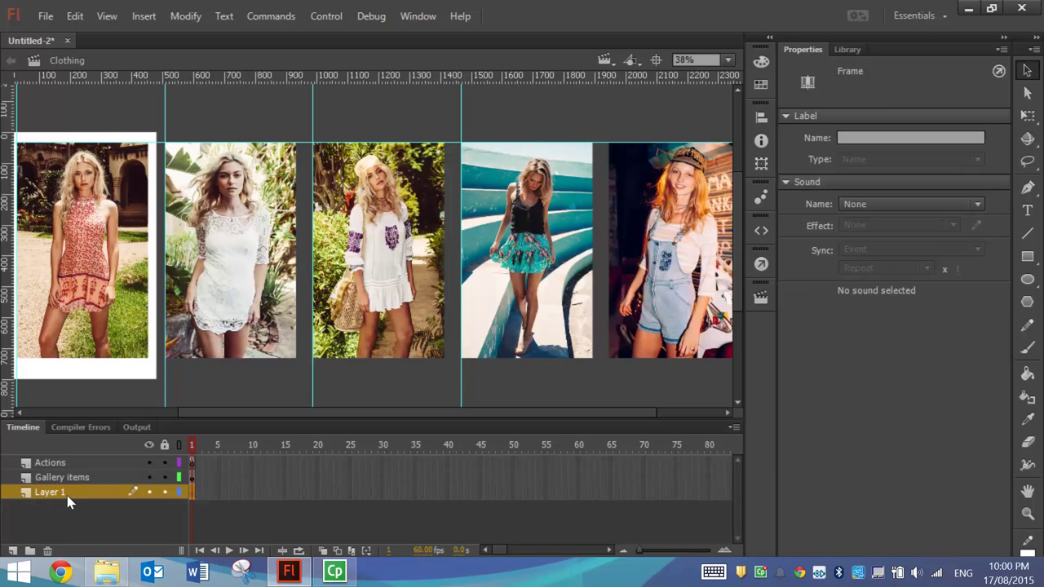
pyautogui.doubleClick(60, 491)
pyautogui.write('Text')
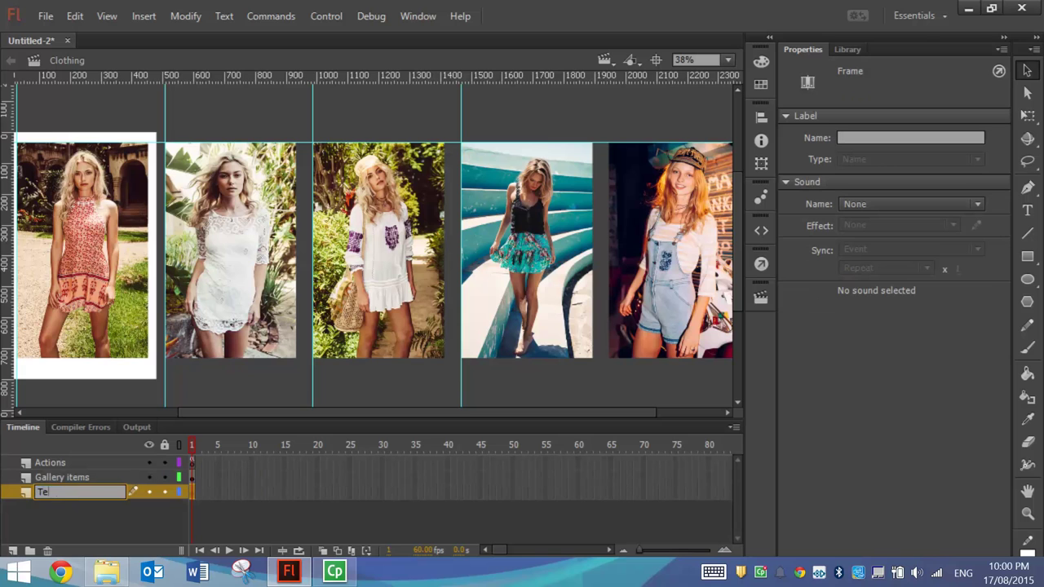
pyautogui.press('Return')
# Set the Text tool's colour to the copied dark brown colour code and its Roboto font style to Thin.
pyautogui.click(1026, 210)
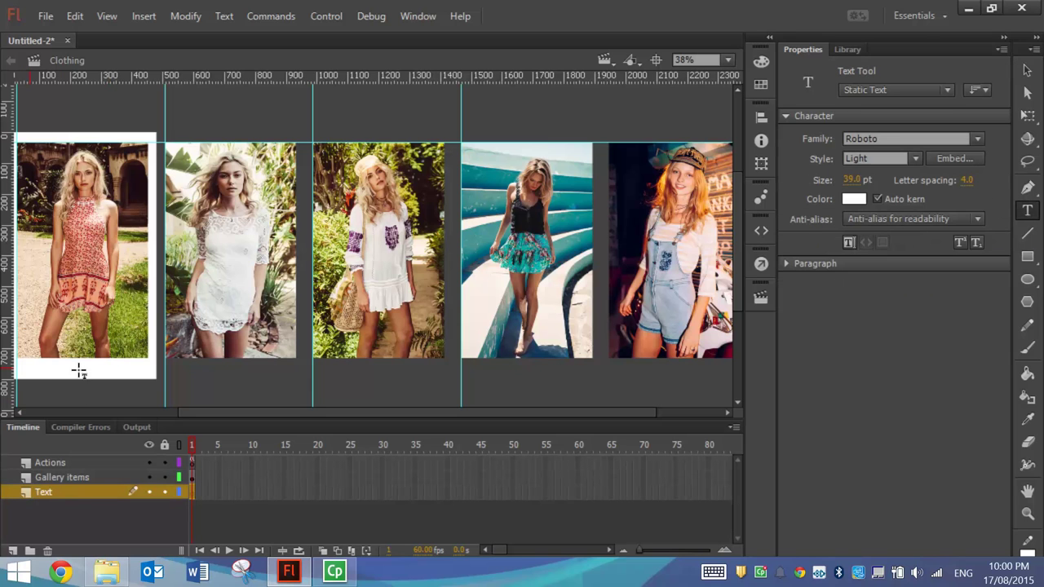
pyautogui.click(852, 200)
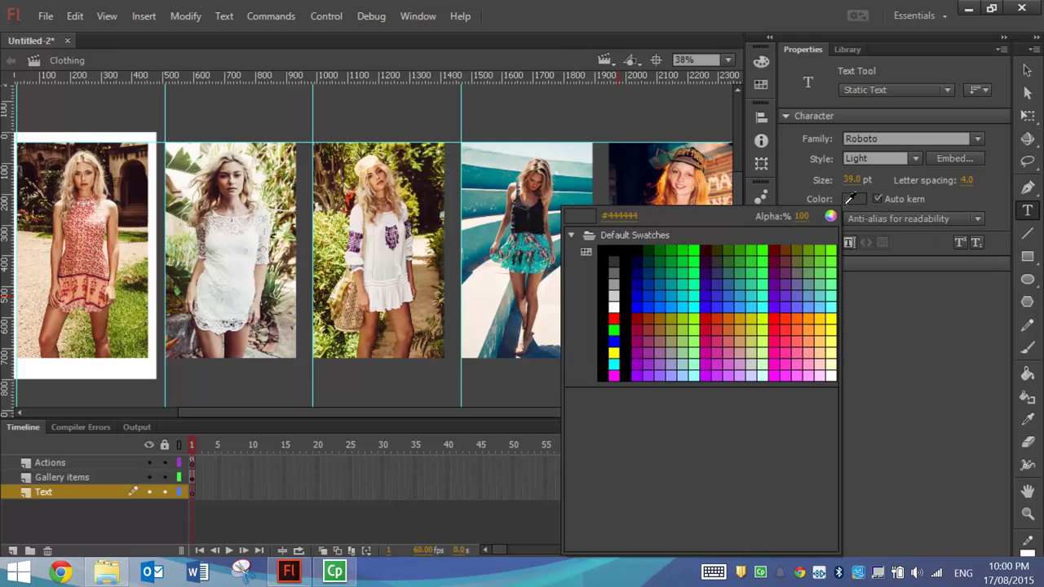
pyautogui.click(625, 215)
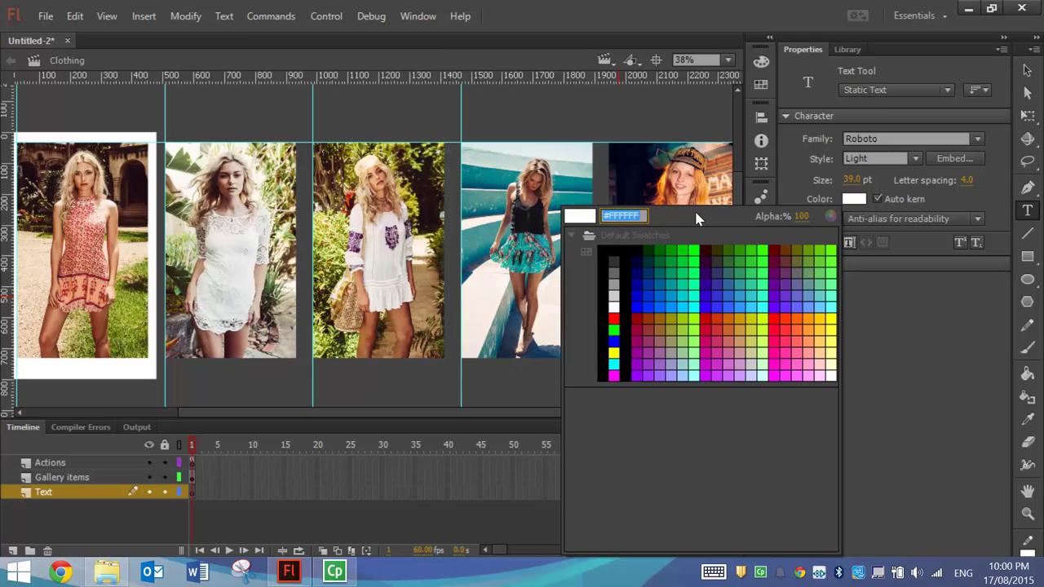
pyautogui.hotkey('ctrl', 'v')
pyautogui.press('Return')
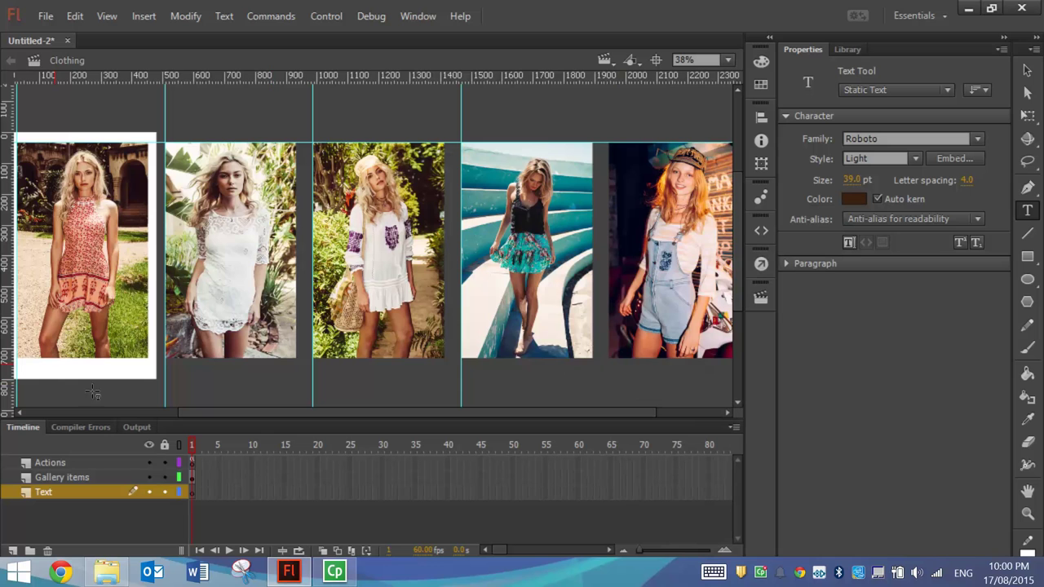
pyautogui.moveTo(268, 414); pyautogui.dragTo(199, 414)
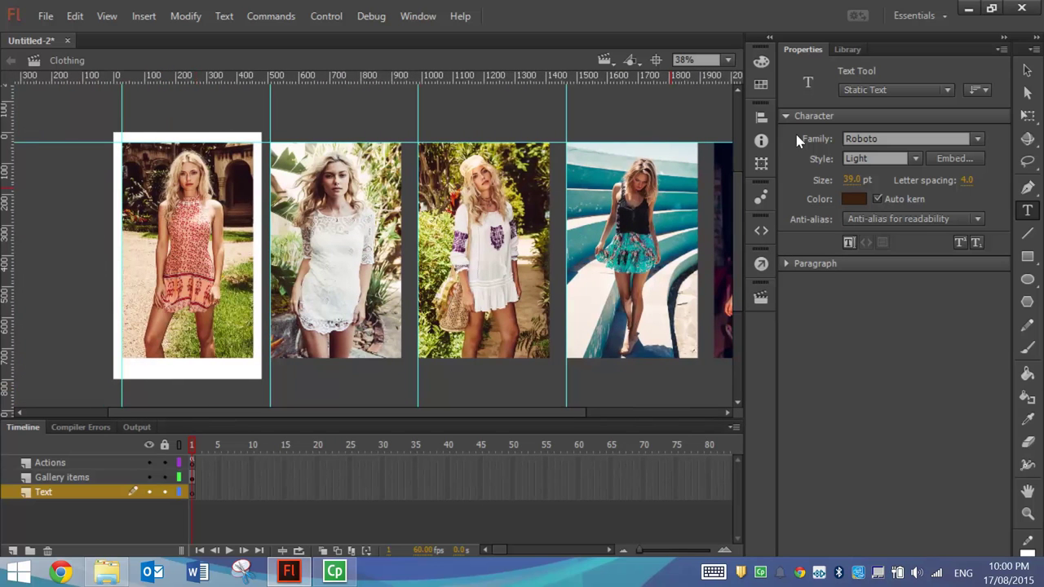
pyautogui.click(910, 158)
pyautogui.click(868, 242)
# Add the static text "2015 SUMMER COLLECTION" in the white strip below the first dress photo.
pyautogui.click(127, 364)
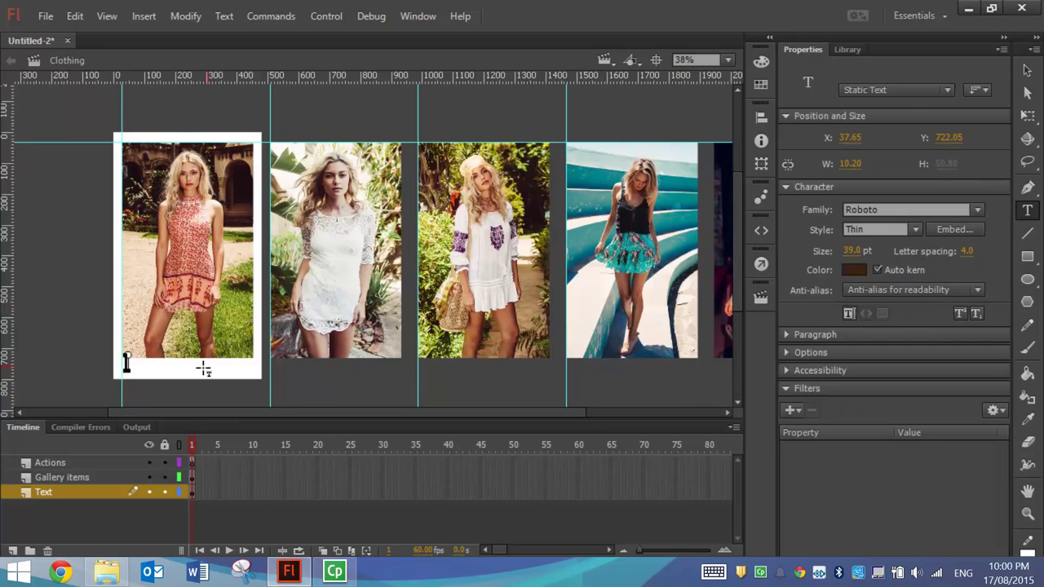
pyautogui.write('1')
pyautogui.write('015 SUM')
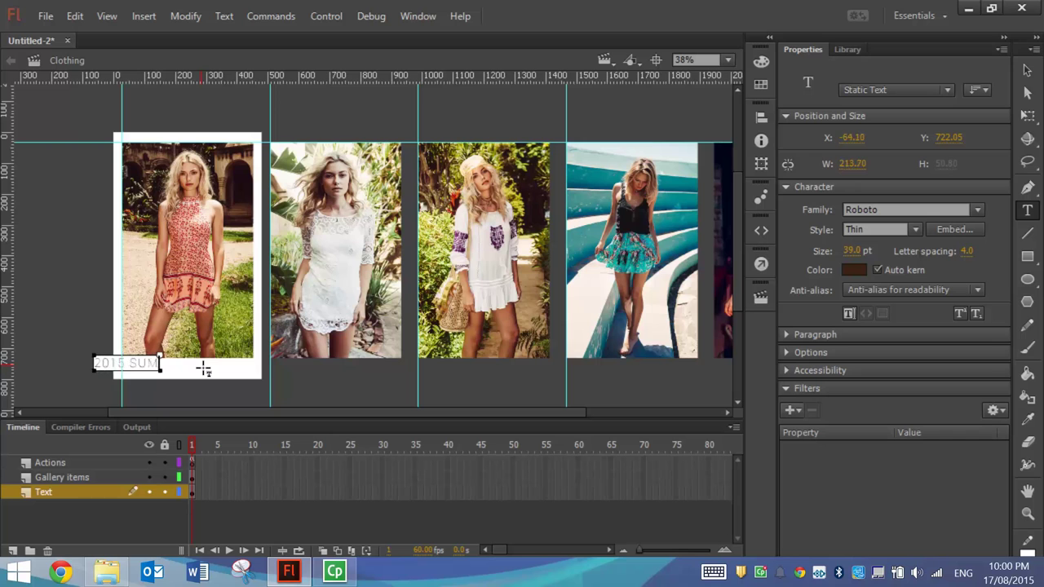
pyautogui.write('MER COLLECTION')
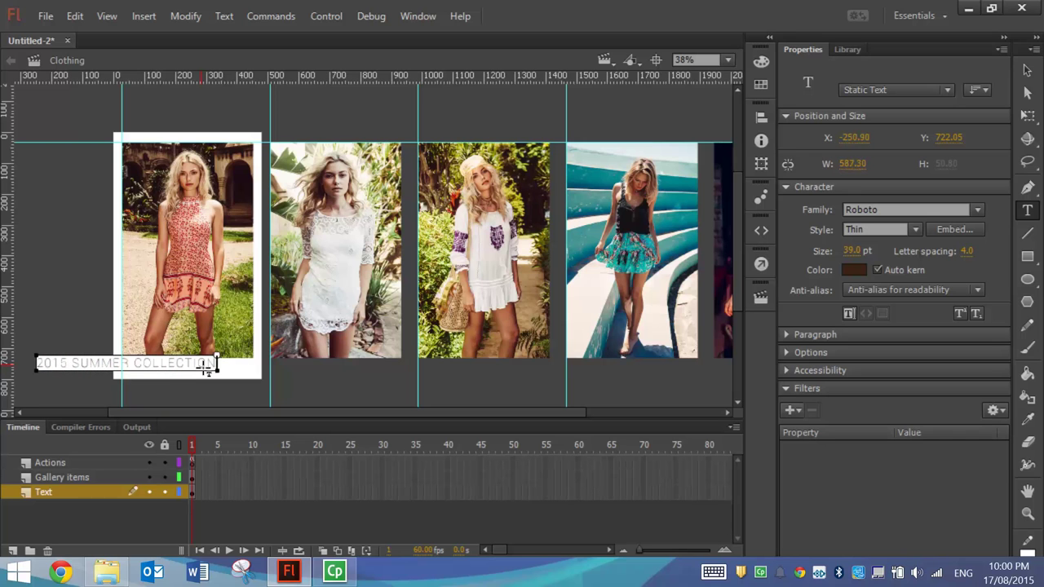
# Move the caption beneath the first dress photo and set its letter spacing to 2.0 and font size to 30 pt.
pyautogui.click(1026, 70)
pyautogui.moveTo(167, 370); pyautogui.dragTo(229, 372)
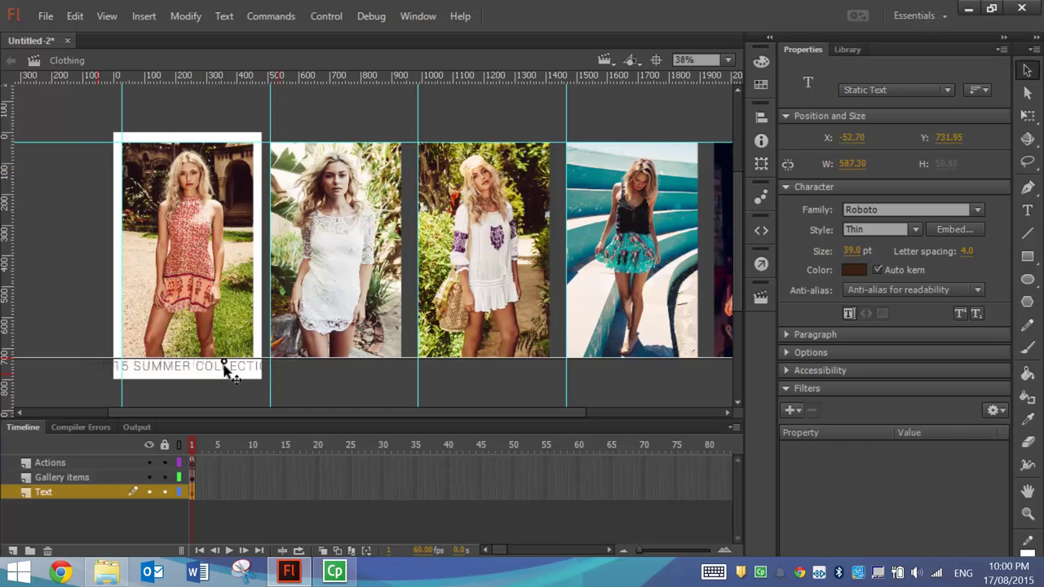
pyautogui.click(966, 252)
pyautogui.moveTo(848, 253); pyautogui.dragTo(841, 252)
pyautogui.click(849, 252)
pyautogui.write('30')
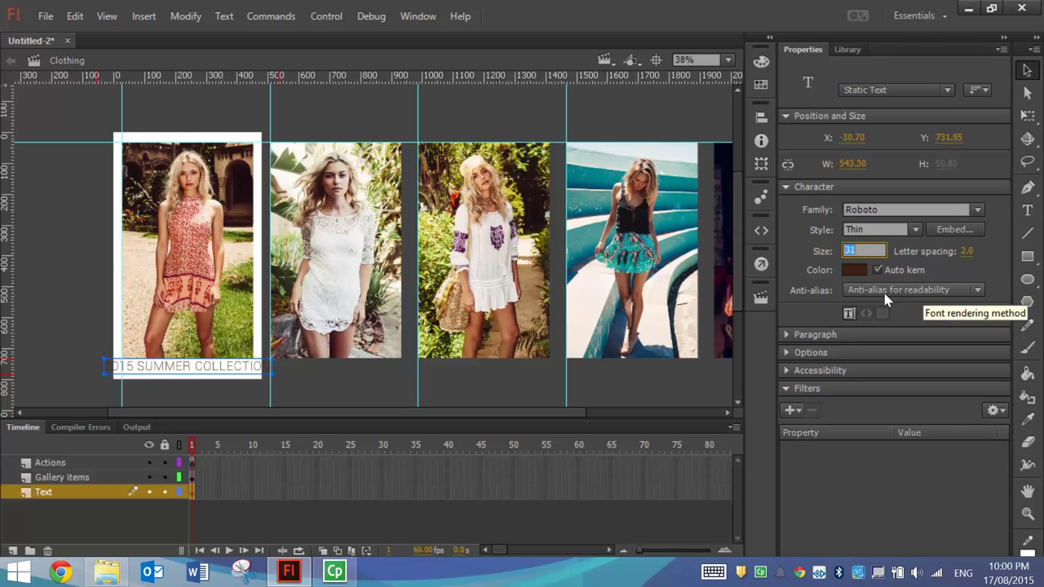
pyautogui.click(54, 327)
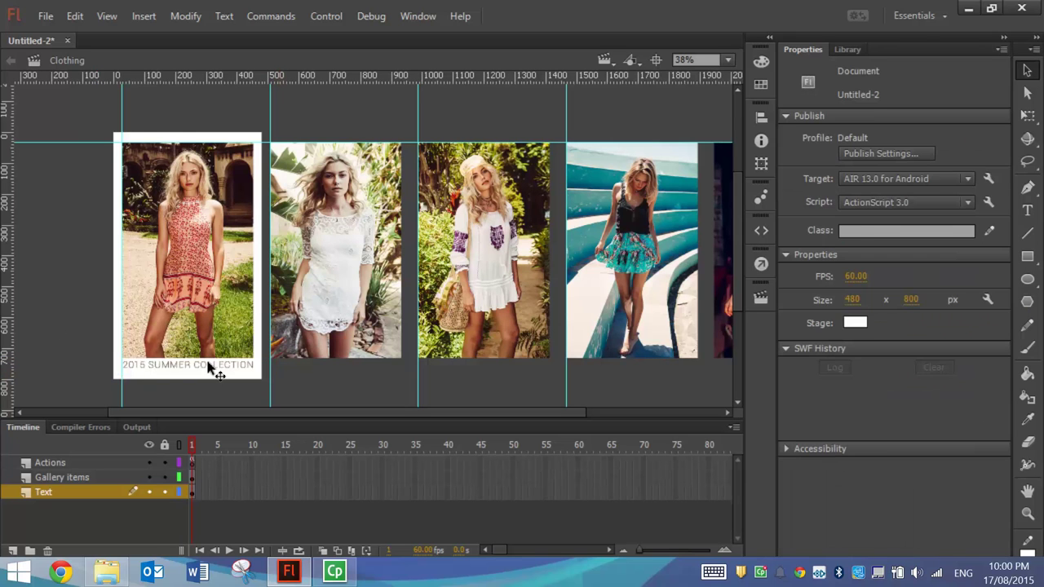
# Lower the caption slightly within the white strip and centre it horizontally on the stage.
pyautogui.click(210, 370)
pyautogui.click(761, 116)
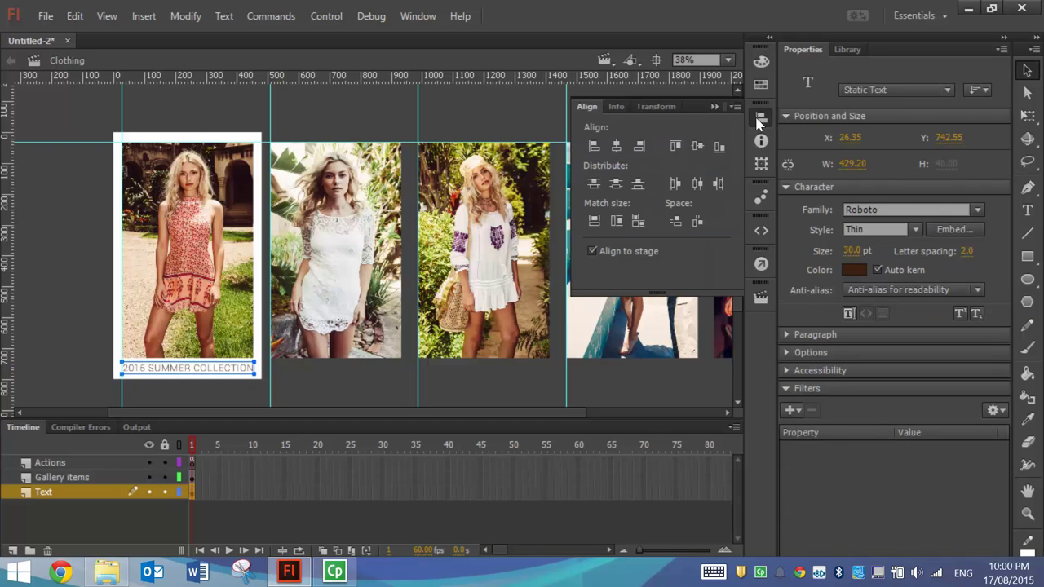
pyautogui.click(610, 148)
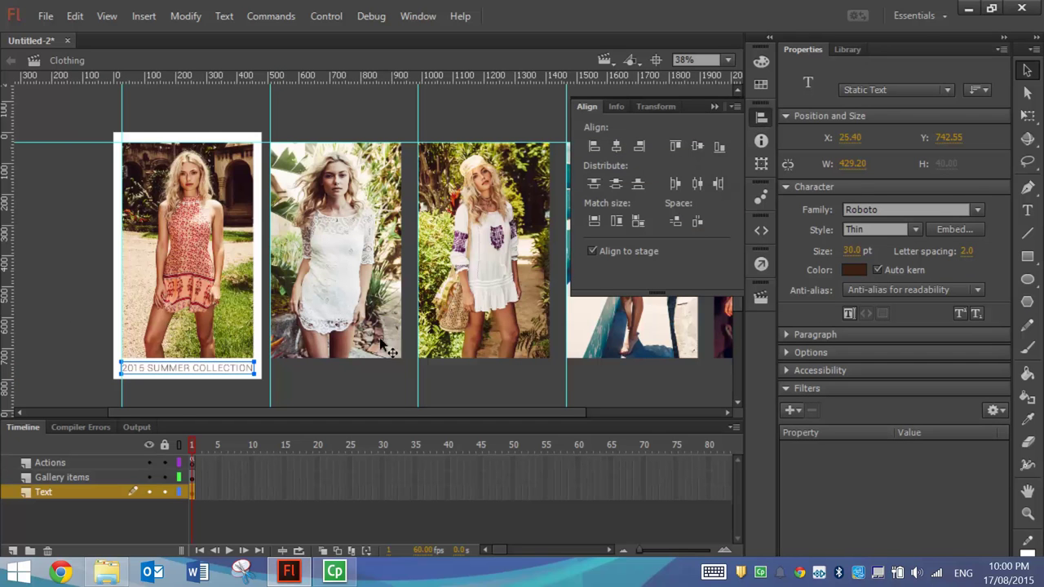
pyautogui.click(191, 406)
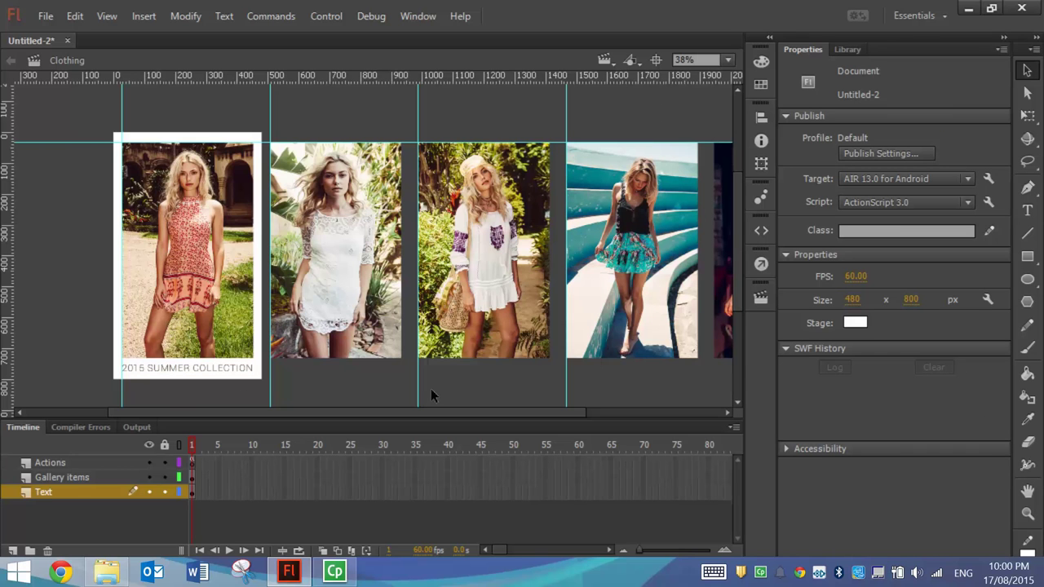
# Open the script on frame 1 of the Clothing scene's Actions layer.
pyautogui.moveTo(404, 412); pyautogui.dragTo(470, 422)
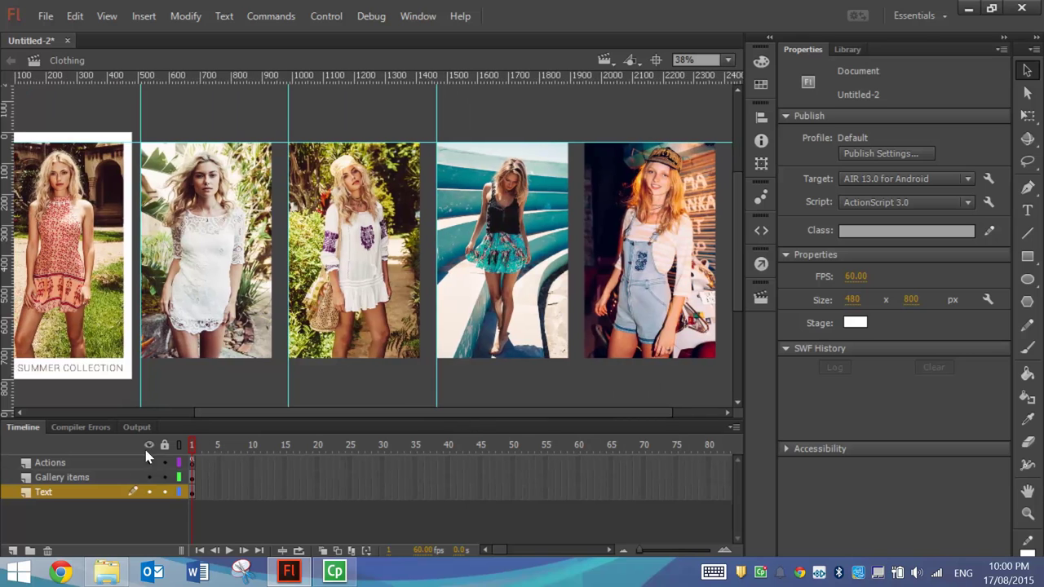
pyautogui.click(73, 466)
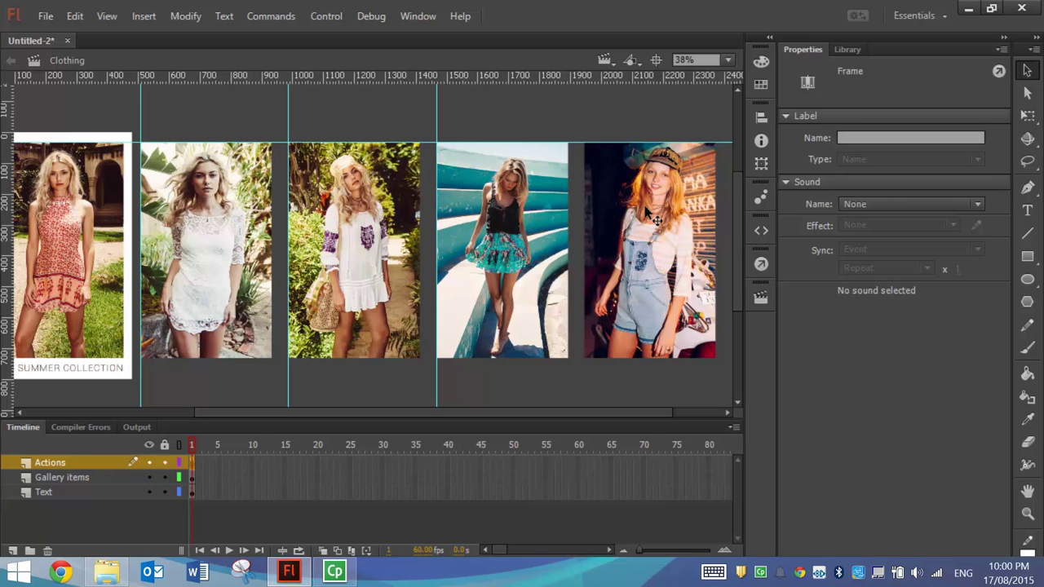
pyautogui.click(760, 232)
pyautogui.click(760, 262)
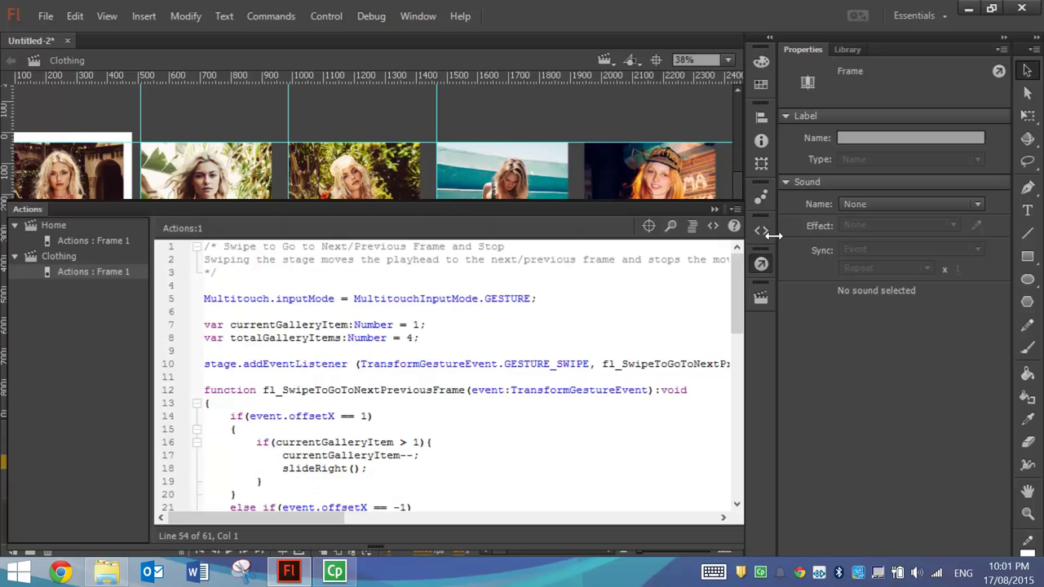
# Insert stop(); on a new first line of the script, above the swipe comment, leaving a blank line between them.
pyautogui.click(206, 286)
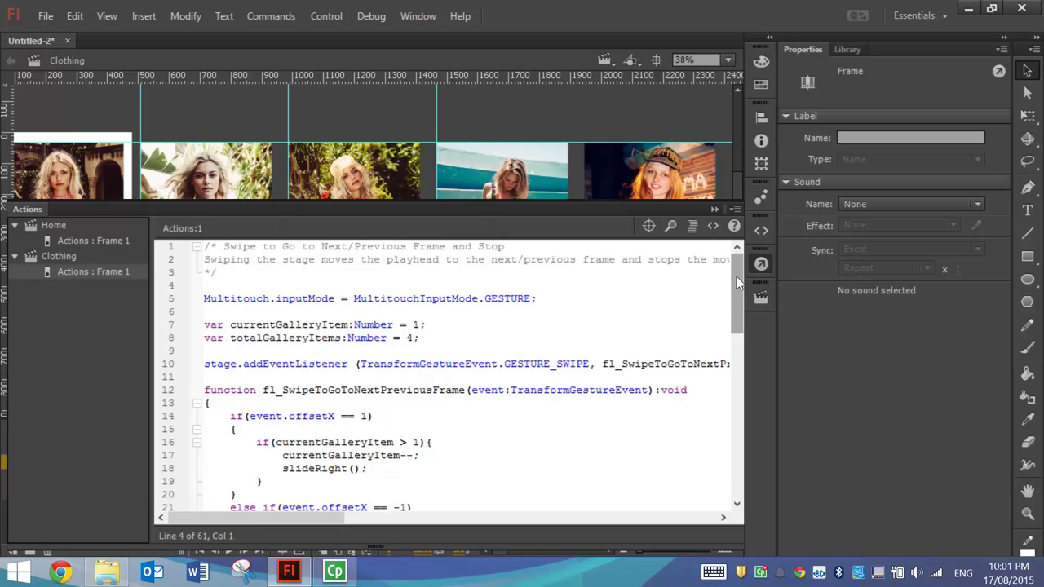
pyautogui.click(204, 246)
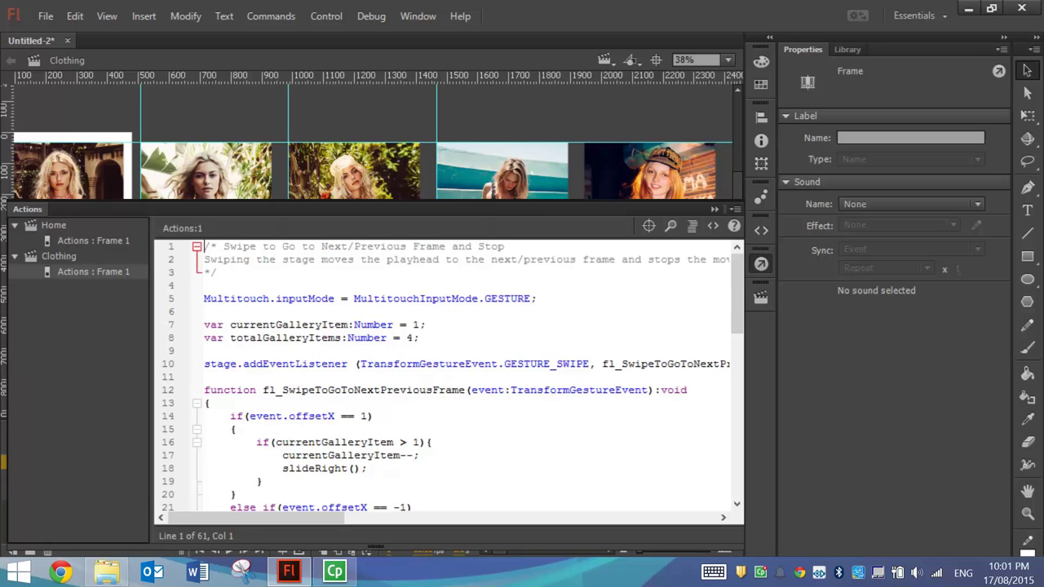
pyautogui.press('Return')
pyautogui.press('Return')
pyautogui.press('Up')
pyautogui.press('Up')
pyautogui.write('STOP')
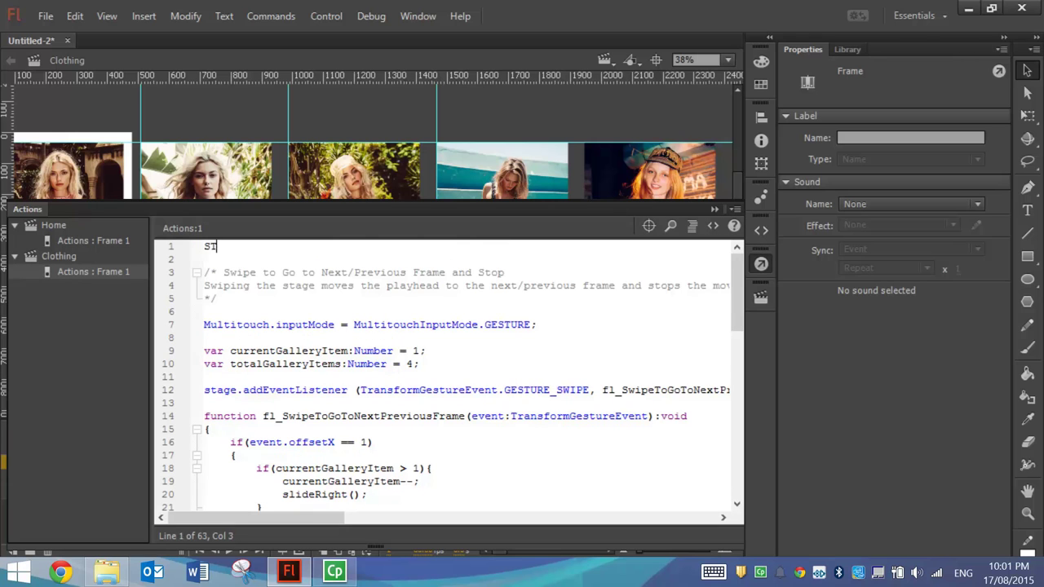
pyautogui.press('BackSpace')
pyautogui.press('BackSpace')
pyautogui.press('BackSpace')
pyautogui.press('BackSpace')
pyautogui.write('stop();')
pyautogui.hotkey('shift', 'Home')
pyautogui.press('End')
# Set the totalGalleryItems variable to 5 in the swipe code and close the code editor.
pyautogui.moveTo(204, 363); pyautogui.dragTo(414, 364)
pyautogui.click(405, 364)
pyautogui.hotkey('shift', 'Right')
pyautogui.write('5')
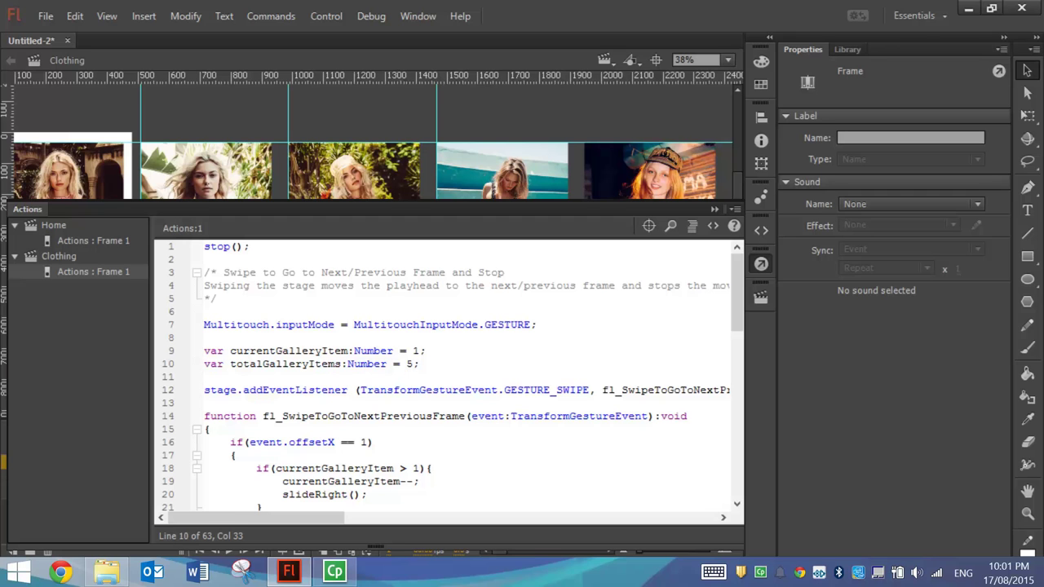
pyautogui.scroll(-2, 738, 314)
pyautogui.moveTo(746, 318); pyautogui.dragTo(729, 303)
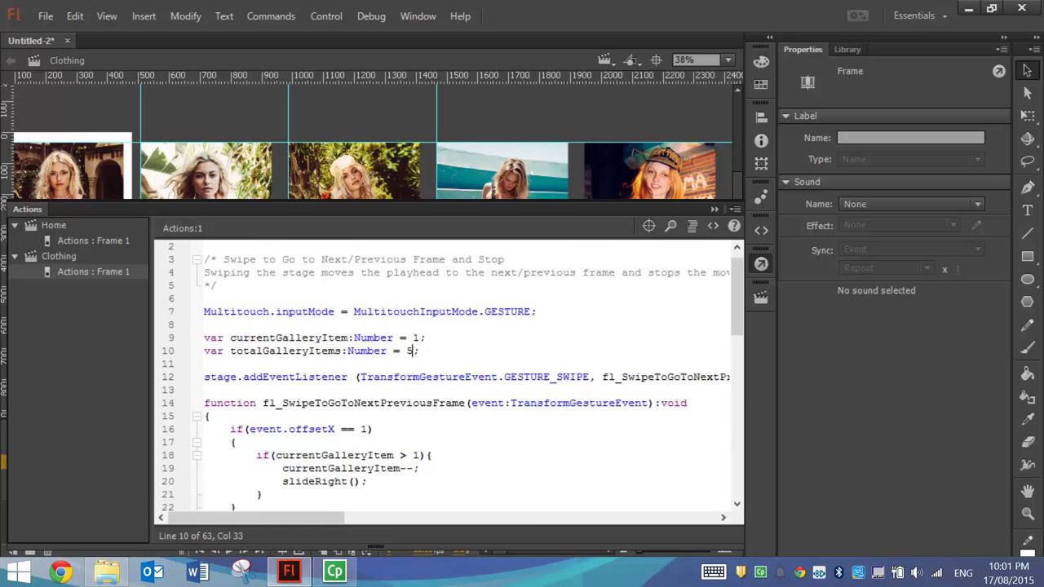
pyautogui.click(761, 265)
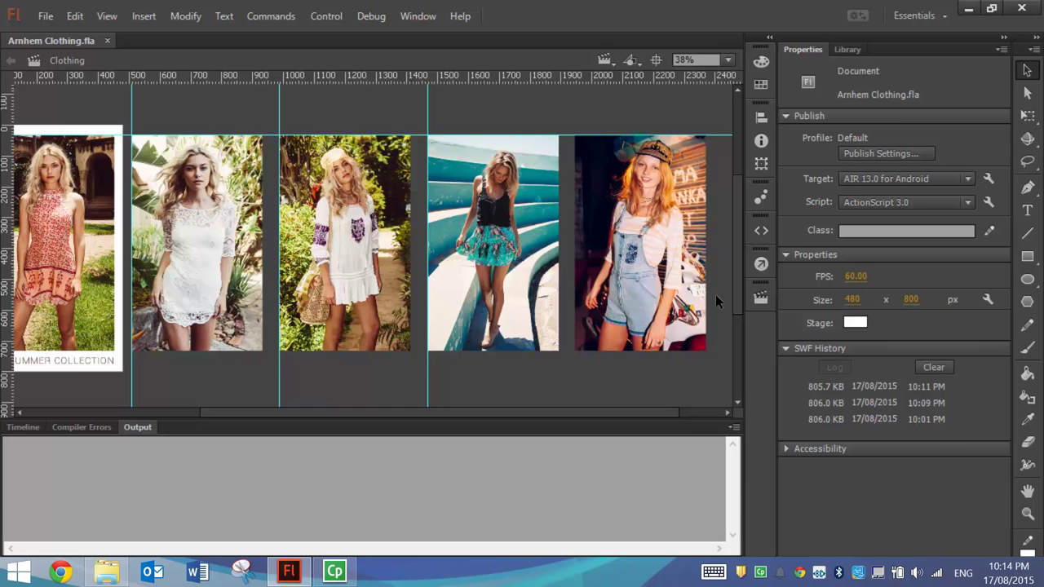
# Test the app by entering the clothing gallery and trying the simulator's Swipe gesture with the touch layer enabled, and close the test.
pyautogui.hotkey('ctrl', 'Return')
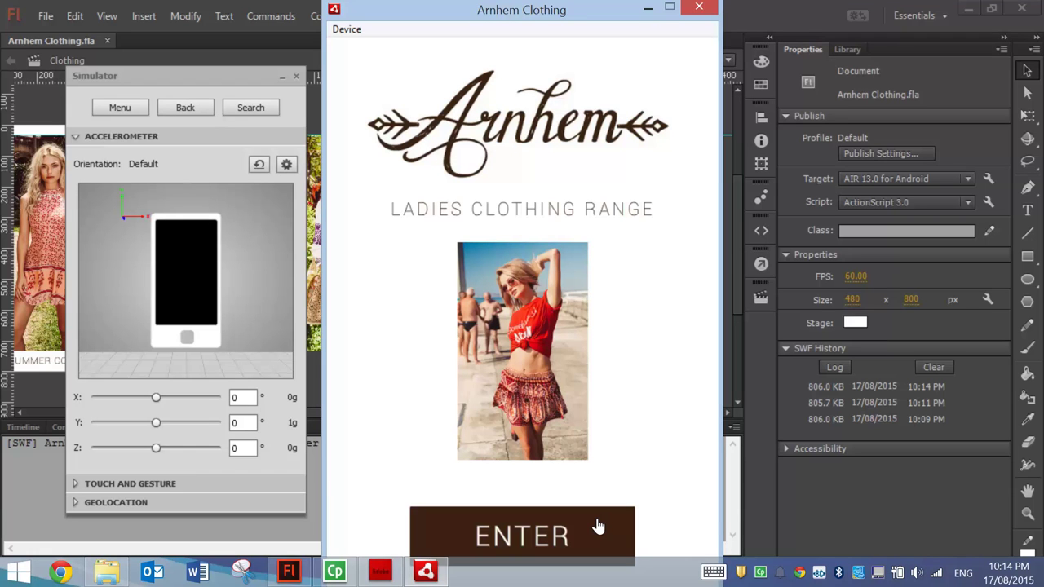
pyautogui.click(599, 525)
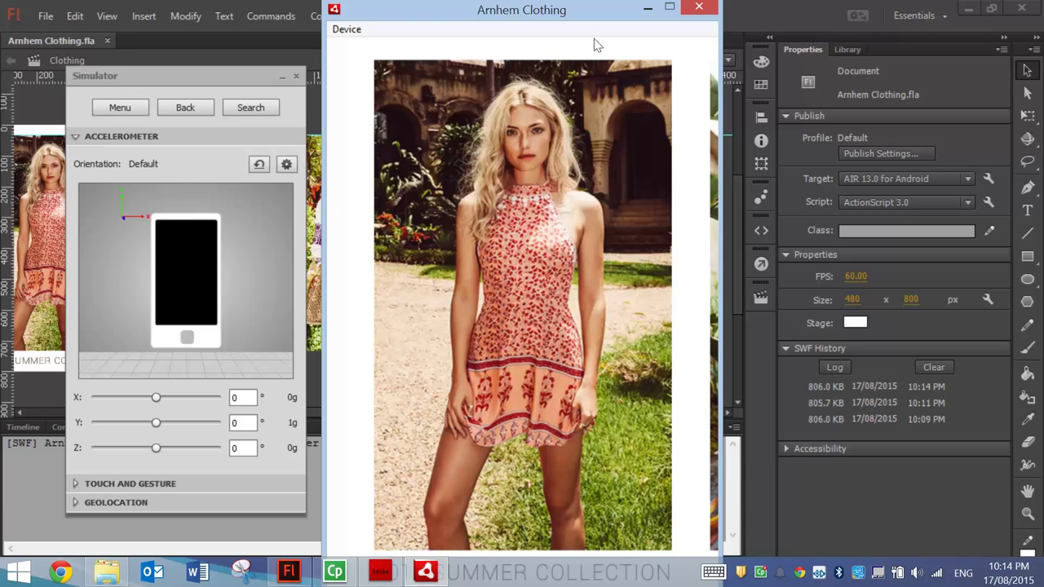
pyautogui.click(122, 484)
pyautogui.click(118, 184)
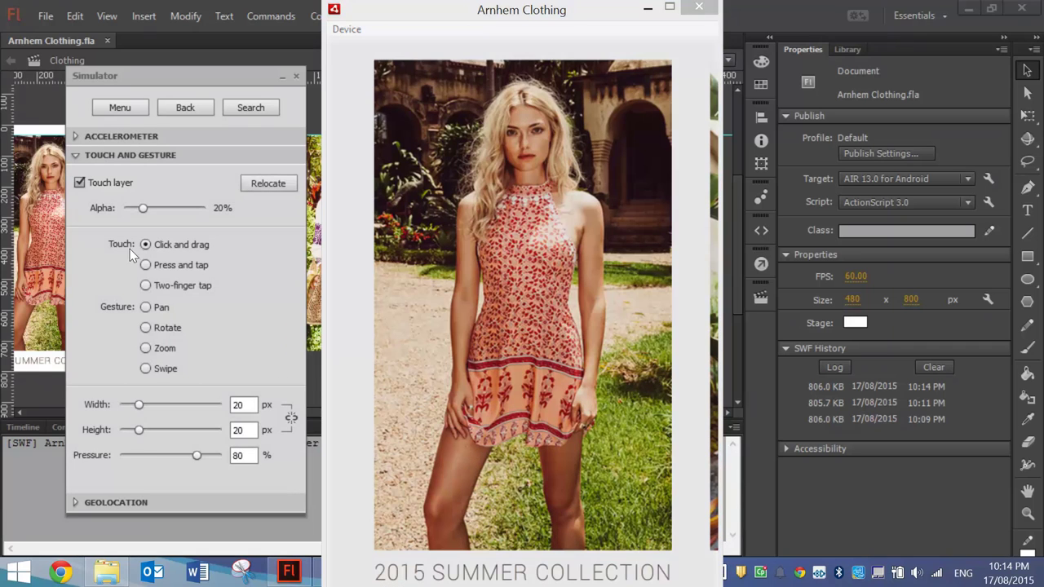
pyautogui.click(156, 366)
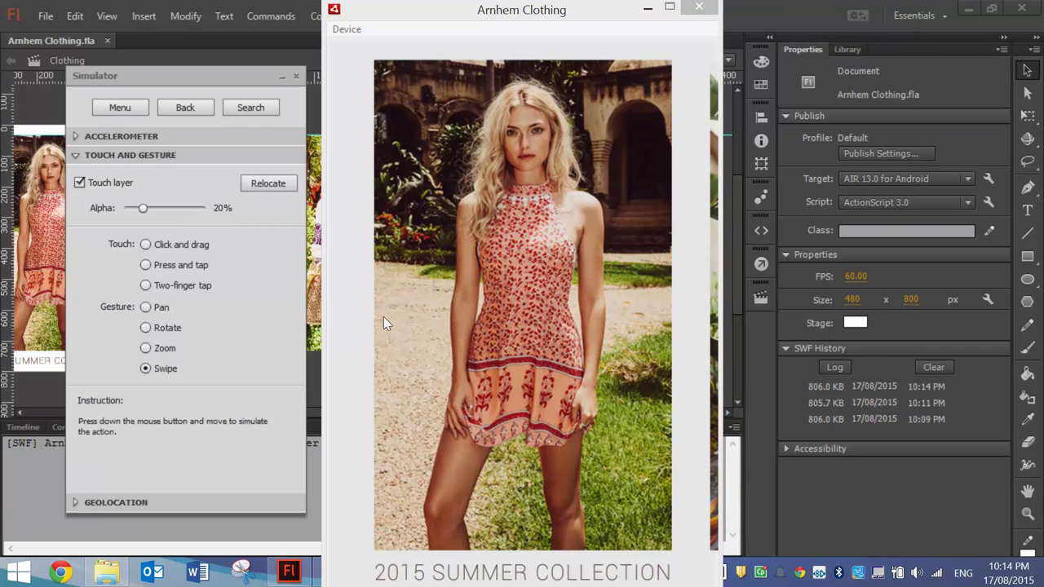
pyautogui.moveTo(565, 313); pyautogui.dragTo(547, 400)
pyautogui.click(699, 7)
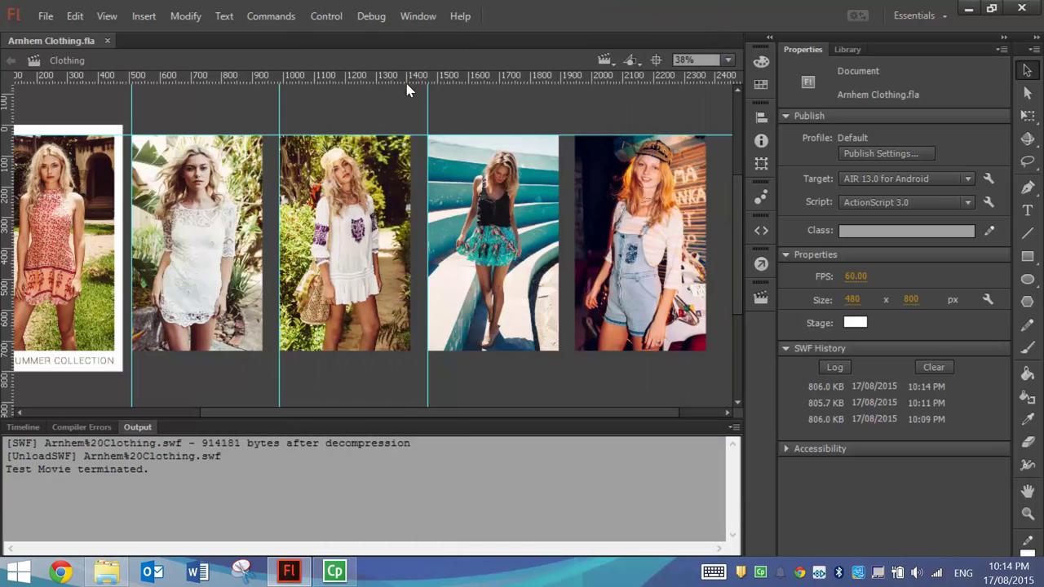
# Save the document to the Desktop as Arnhem Clothing.fla.
pyautogui.click(46, 19)
pyautogui.click(98, 190)
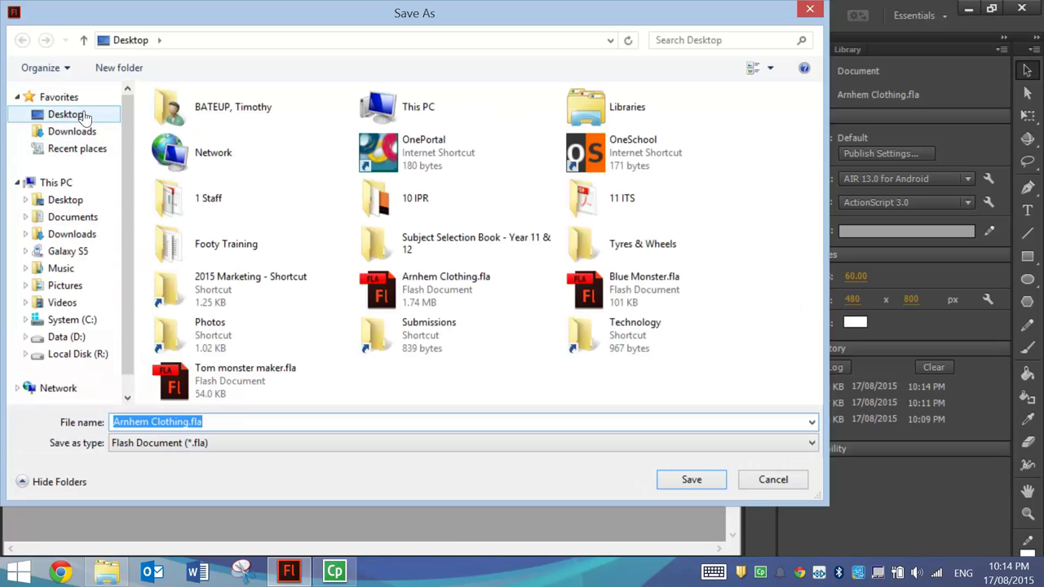
pyautogui.click(84, 116)
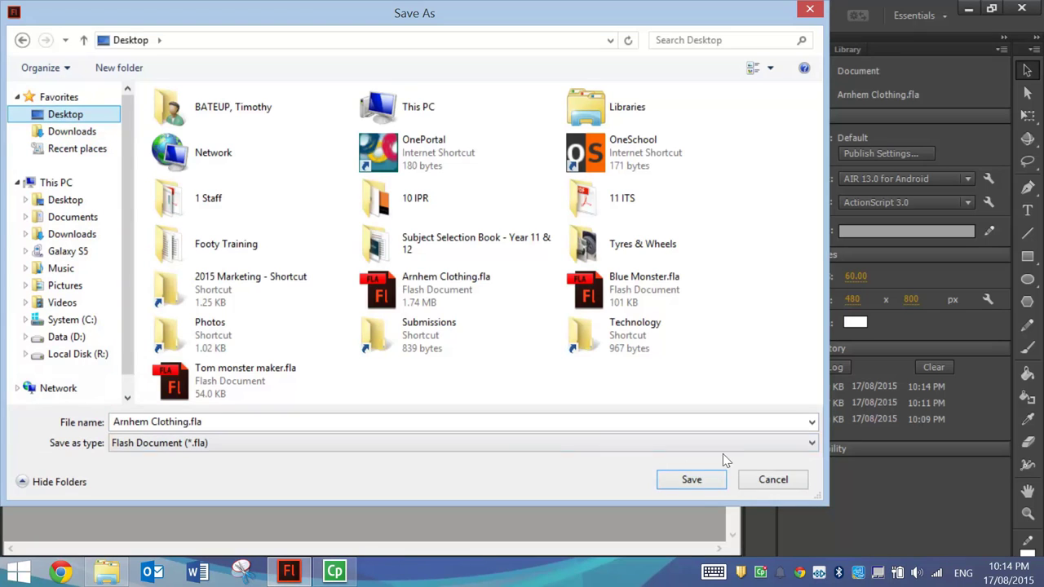
pyautogui.click(691, 481)
pyautogui.click(458, 284)
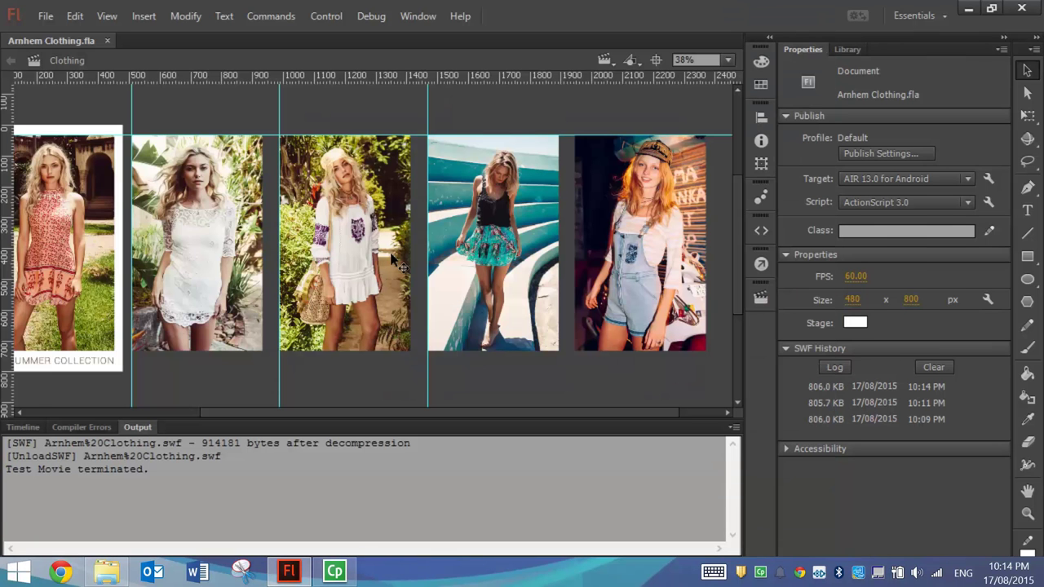
# Review the SWF publish settings and the AIR for Android output, app, certificate and deployment settings, and accept them.
pyautogui.click(880, 155)
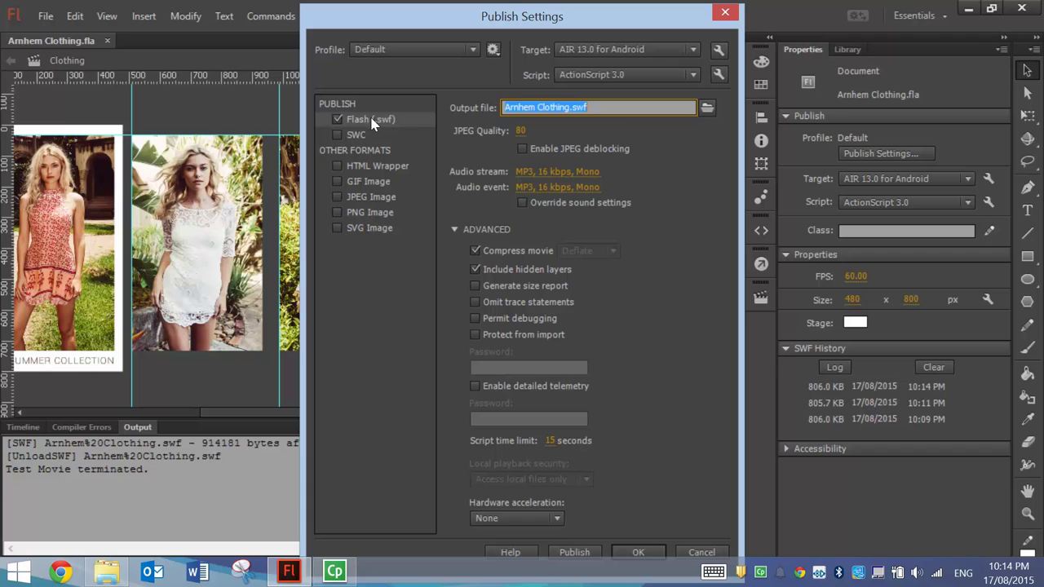
pyautogui.click(628, 116)
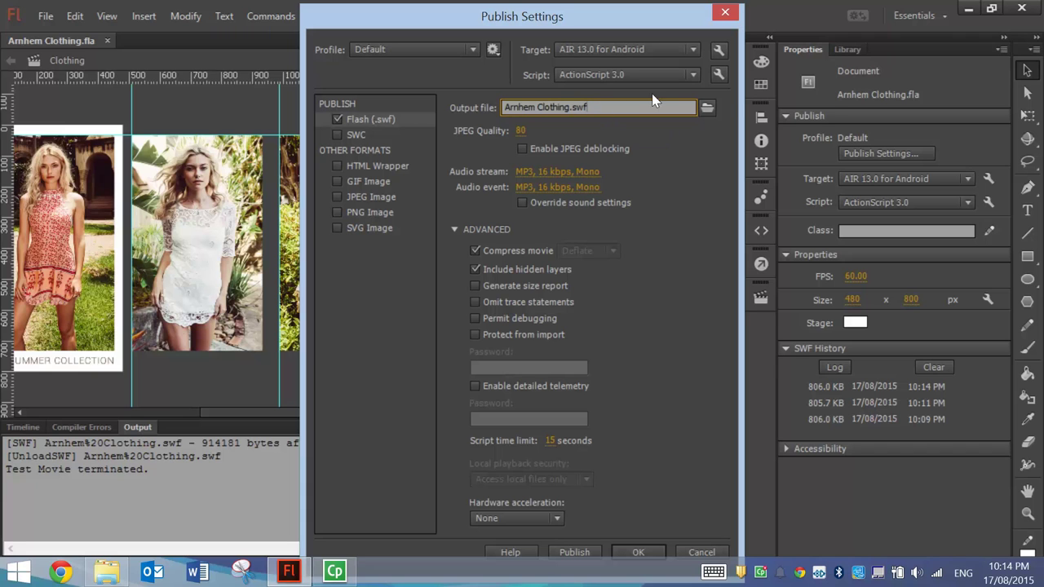
pyautogui.click(716, 52)
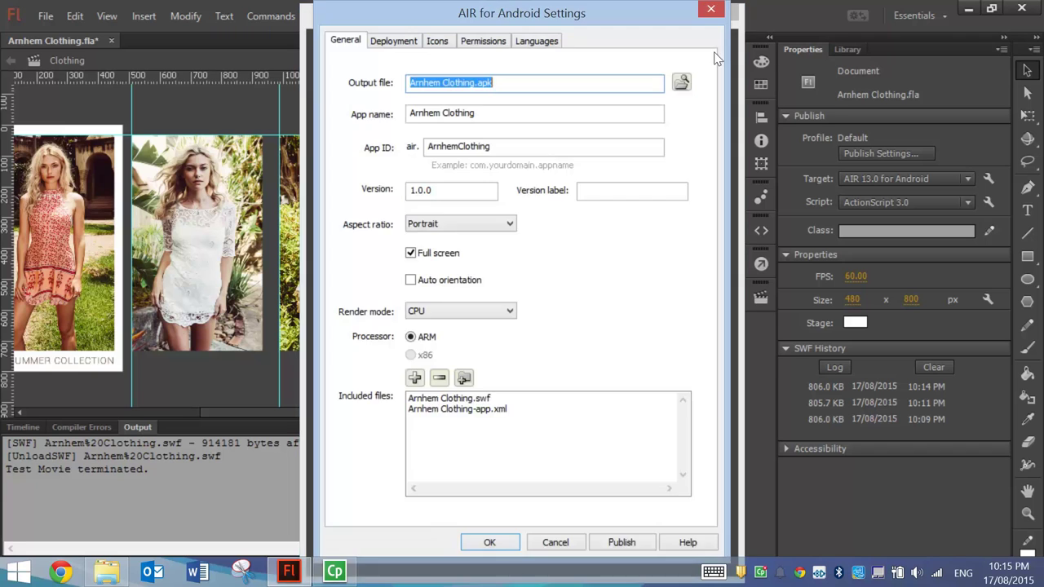
pyautogui.click(489, 83)
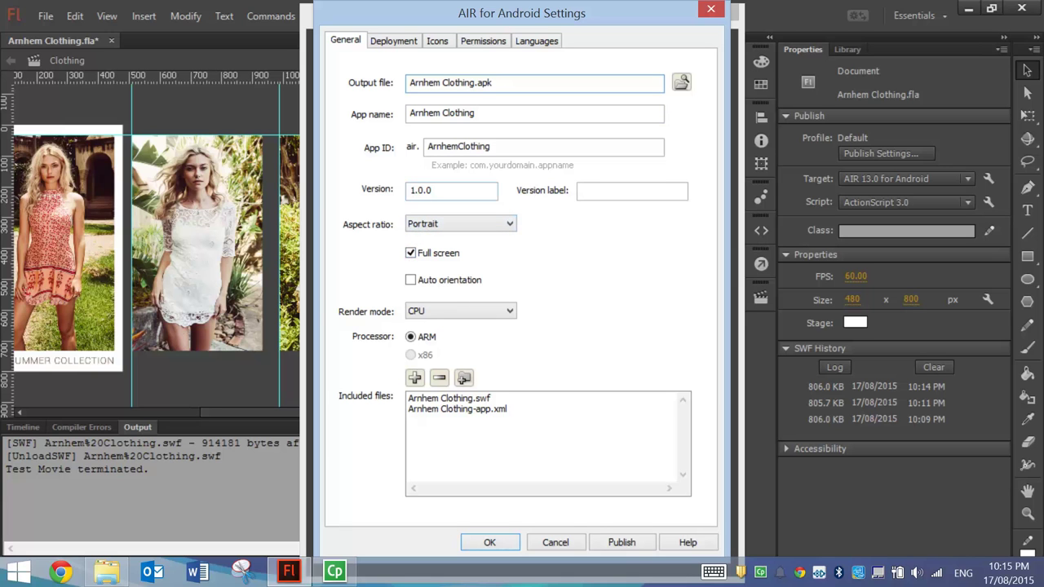
pyautogui.click(396, 43)
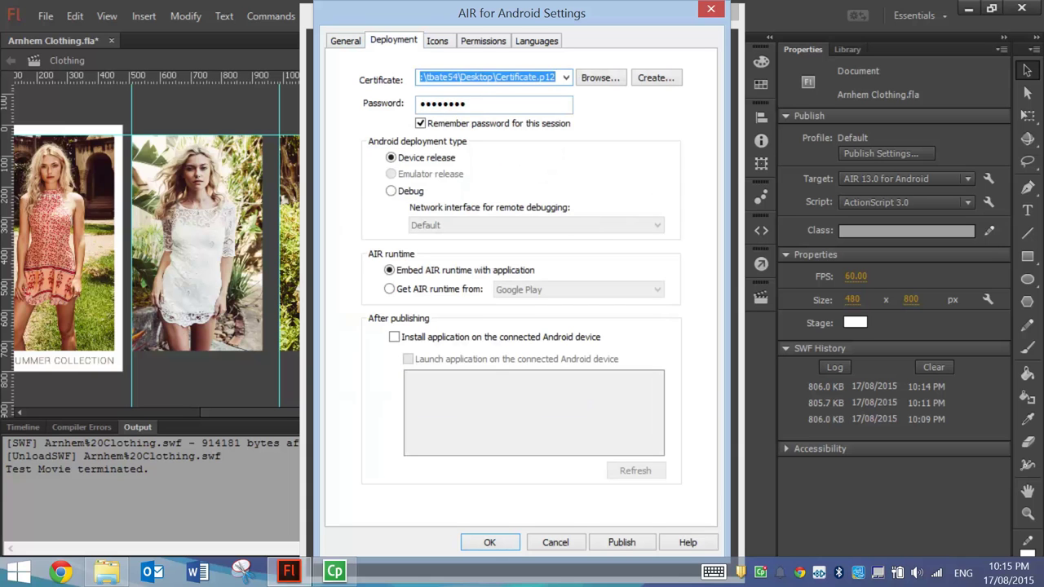
pyautogui.press('Tab')
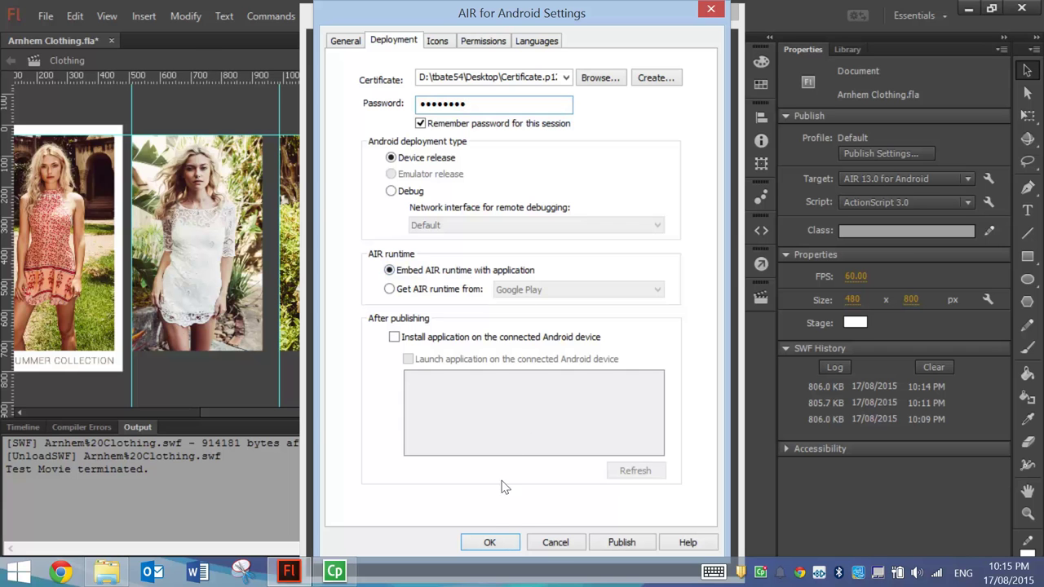
pyautogui.click(490, 542)
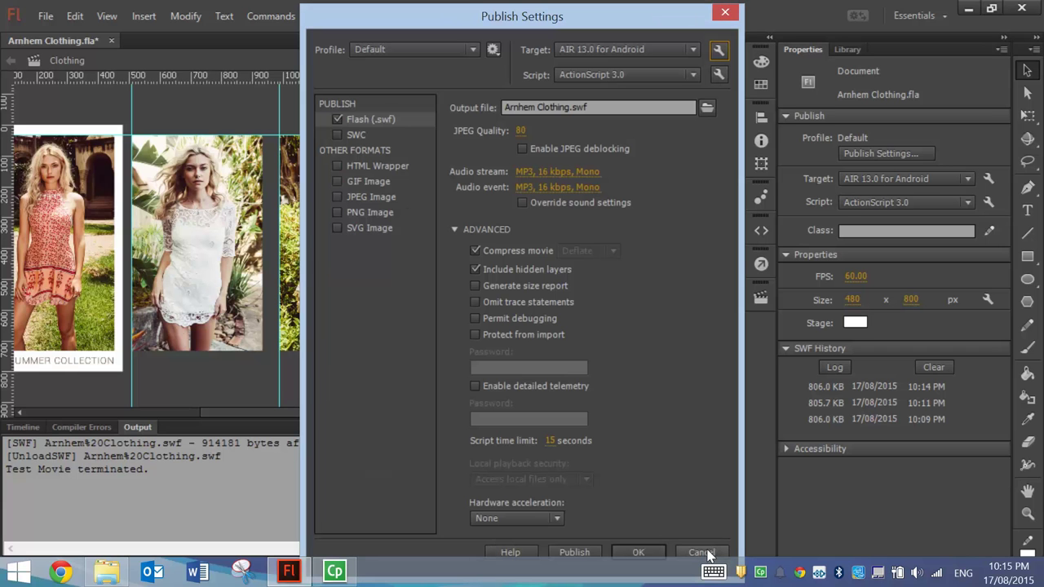
pyautogui.click(653, 553)
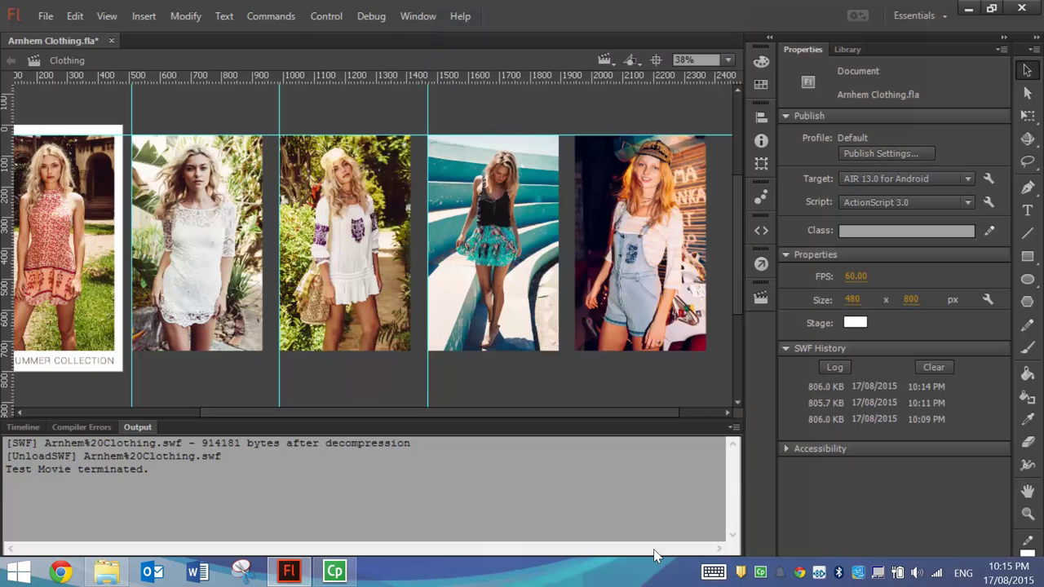
# Save the document and publish it as an Android app.
pyautogui.click(46, 15)
pyautogui.click(101, 171)
pyautogui.click(47, 17)
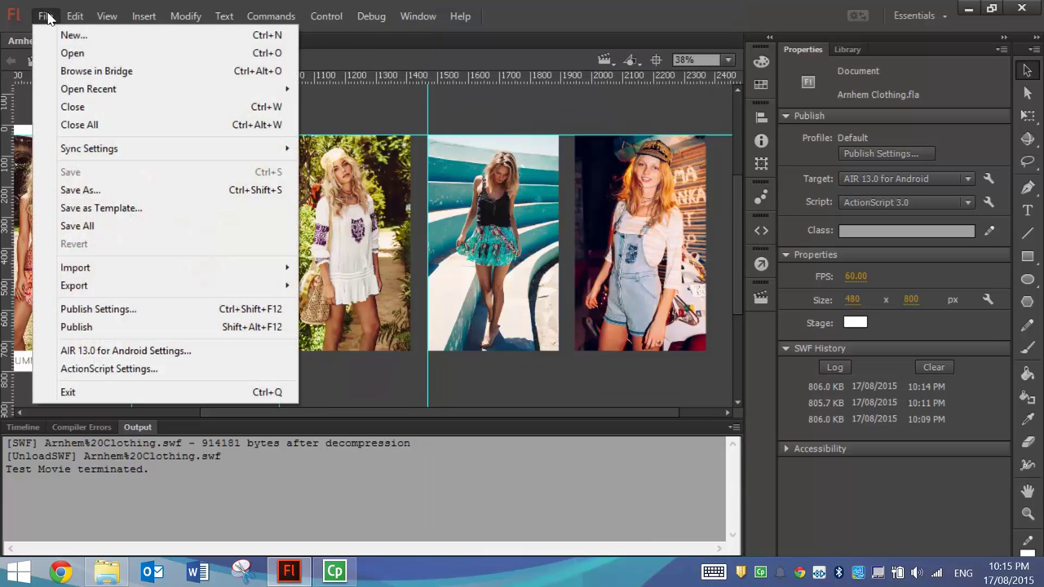
pyautogui.click(106, 326)
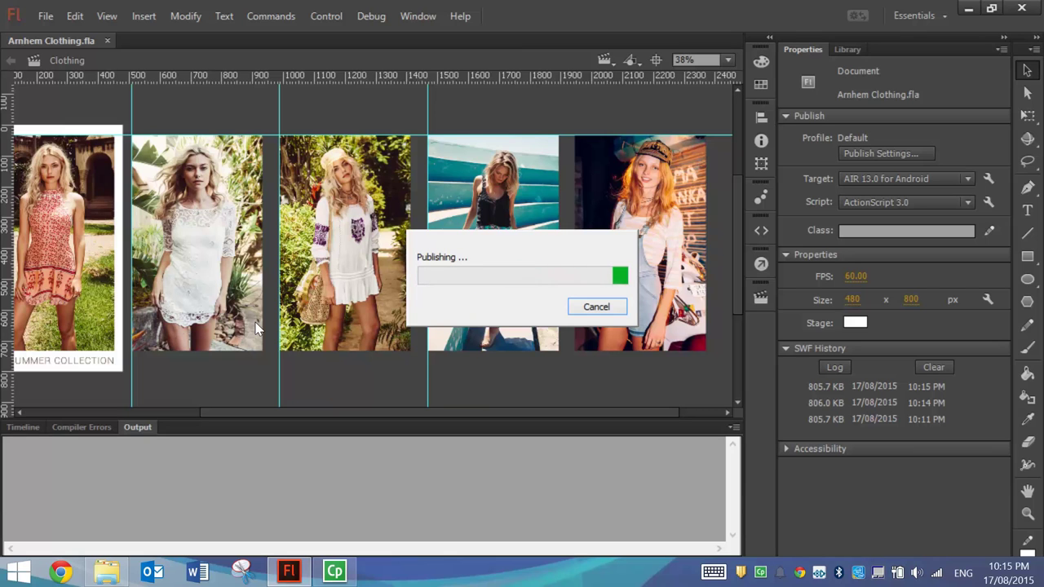
# Check the Desktop folder in File Explorer during publishing, and acknowledge the APK packaging message in Flash Professional.
pyautogui.click(104, 573)
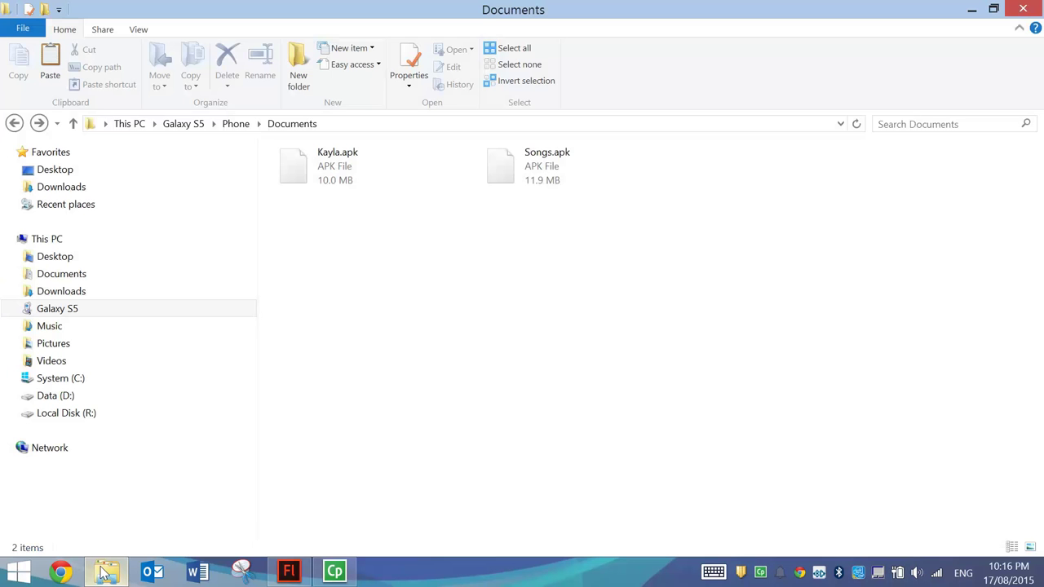
pyautogui.click(55, 257)
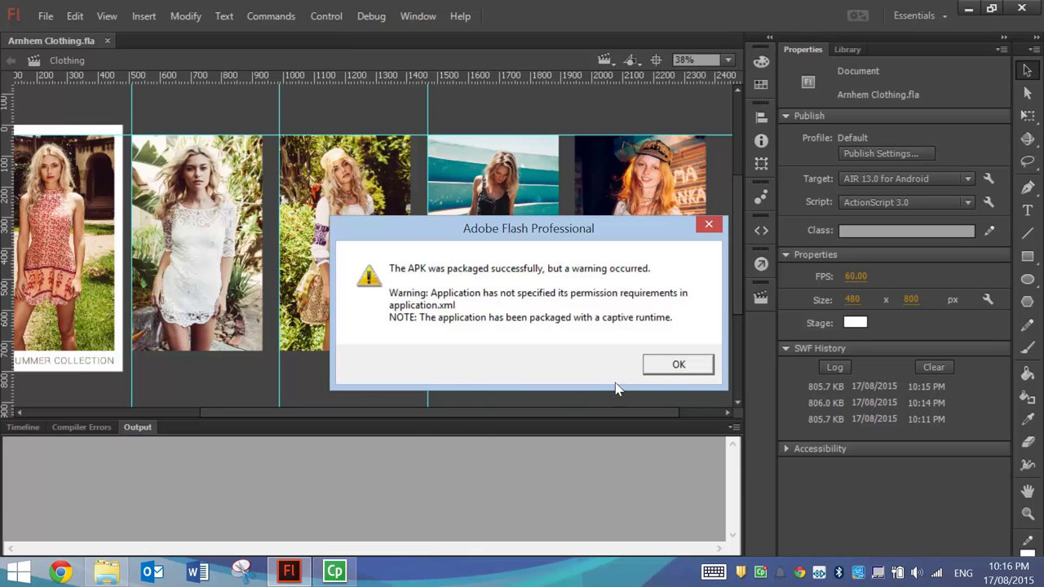
pyautogui.click(677, 366)
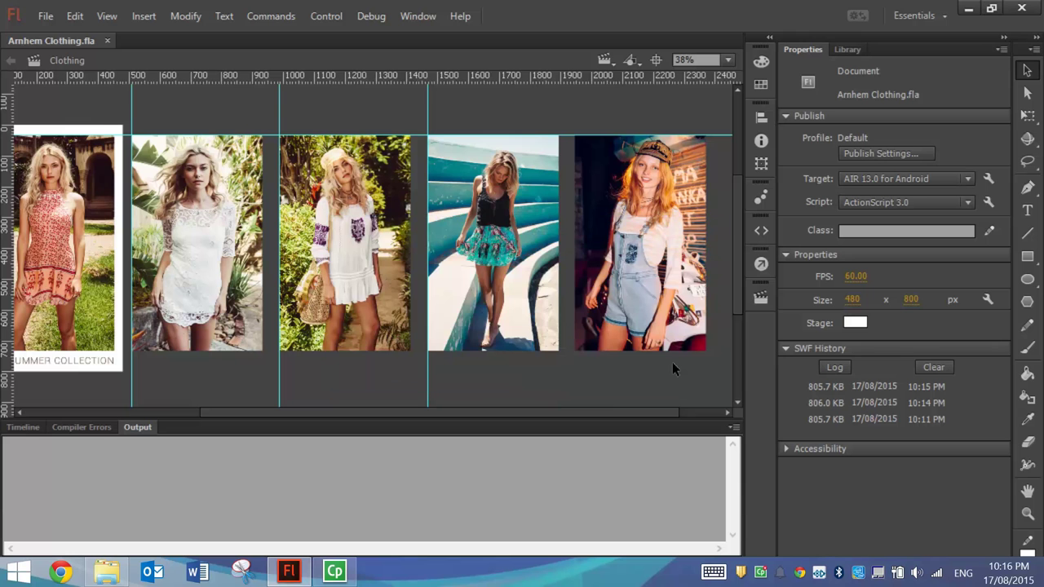
# Show the Windows desktop, move Arnhem Clothing.apk to an empty area away from the other icons, and copy it.
pyautogui.press('super+d')
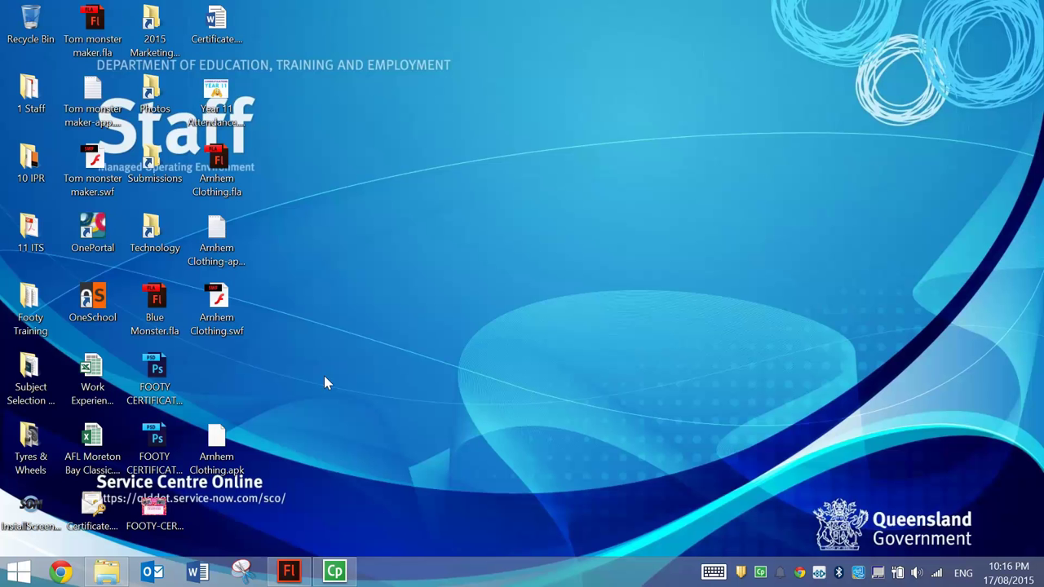
pyautogui.click(216, 274)
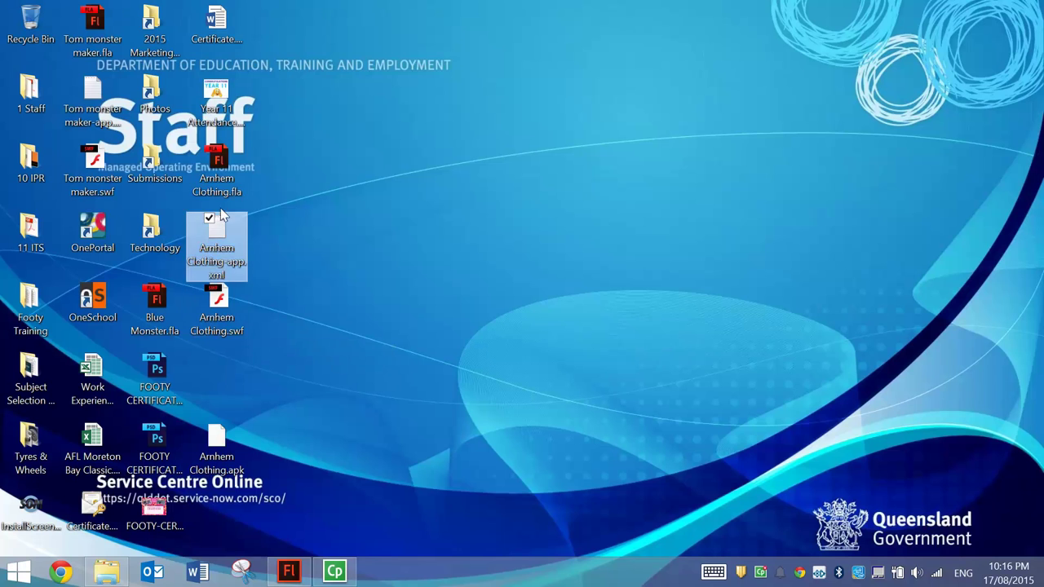
pyautogui.moveTo(219, 434); pyautogui.dragTo(416, 197)
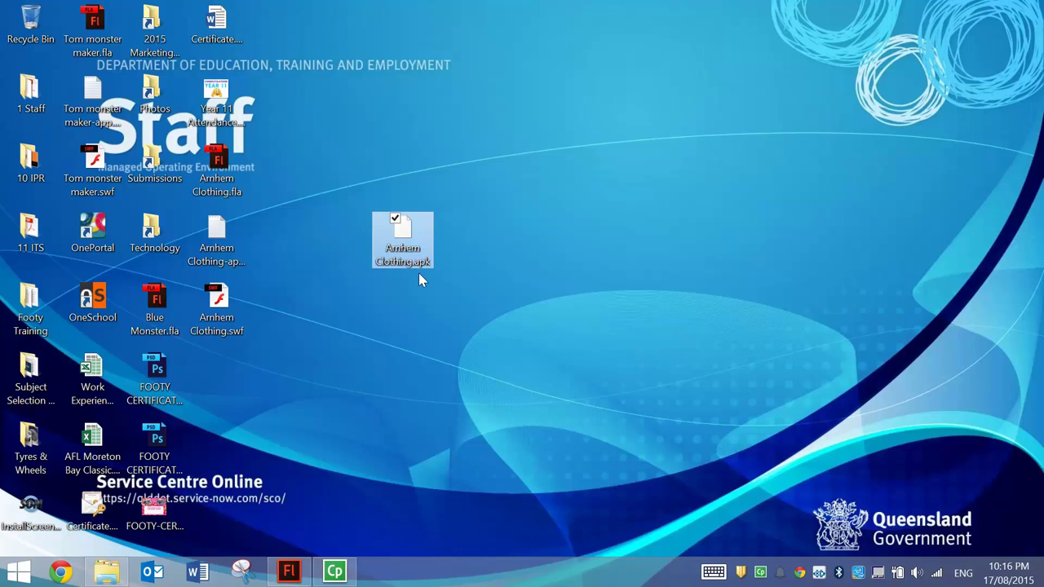
pyautogui.rightClick(404, 244)
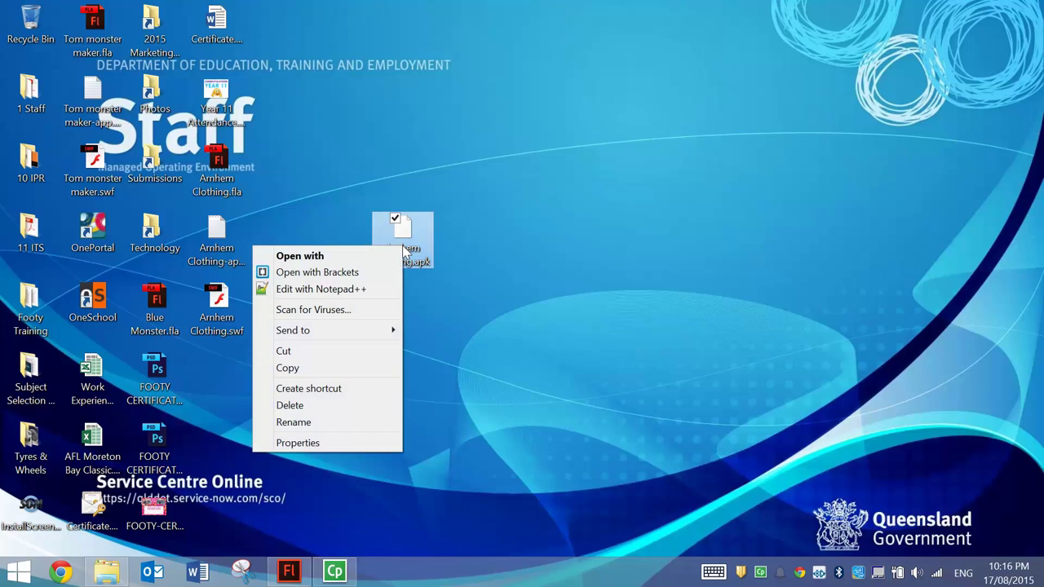
pyautogui.click(311, 369)
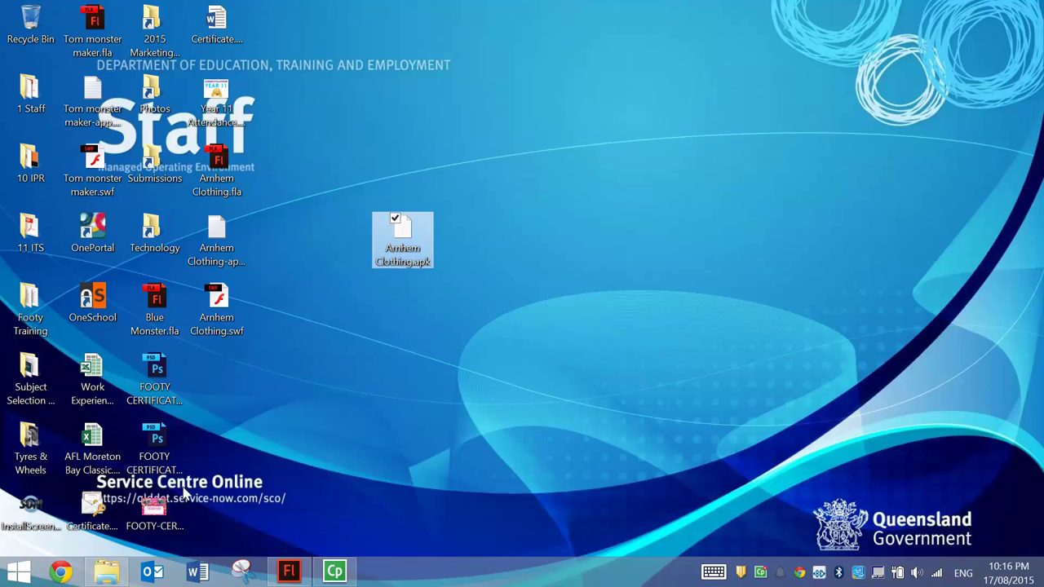
# Paste the copied APK into the Documents folder of the connected Galaxy S5's Phone storage using File Explorer.
pyautogui.click(104, 573)
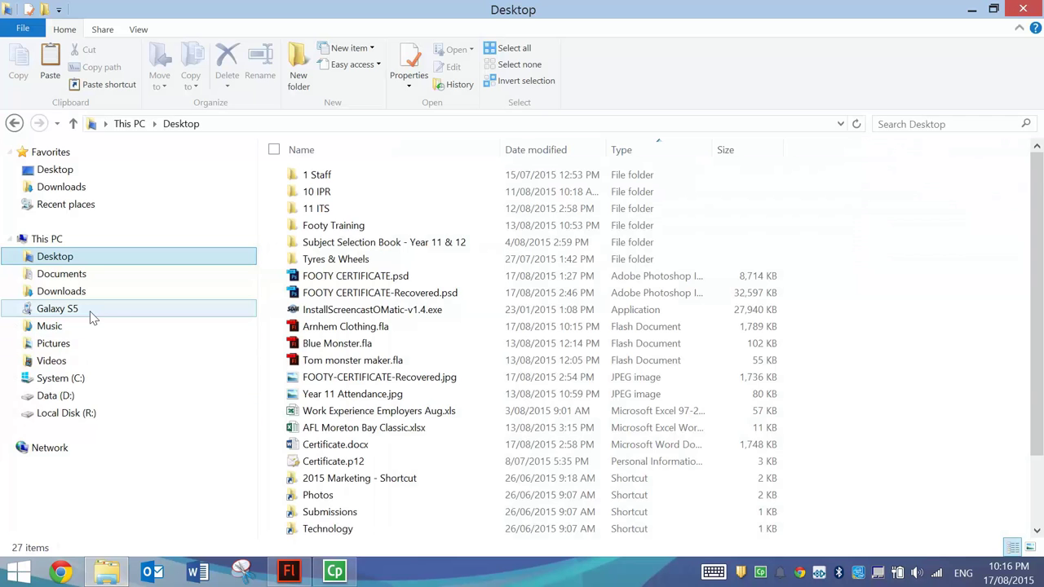
pyautogui.click(70, 311)
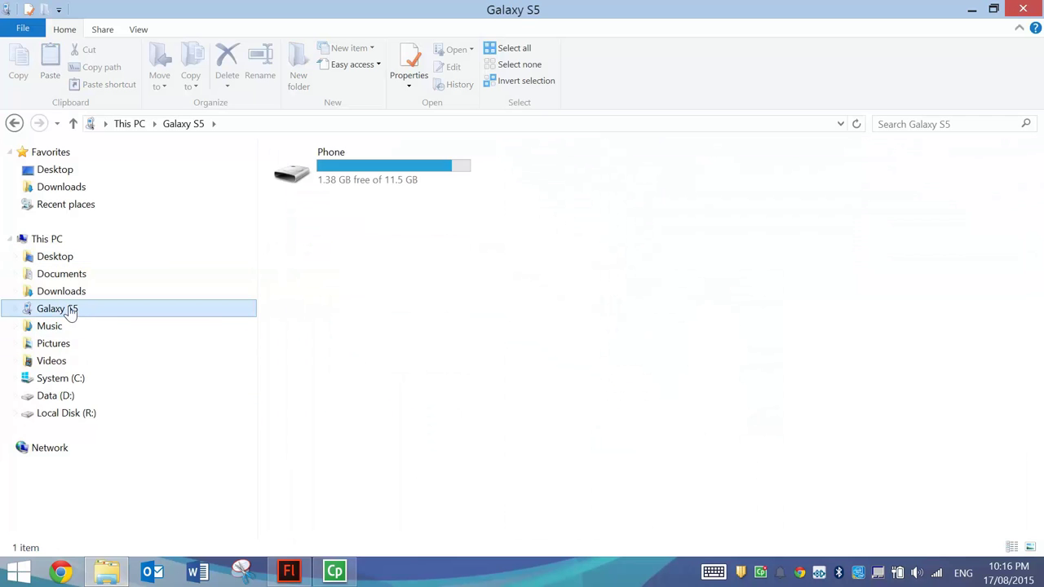
pyautogui.doubleClick(346, 173)
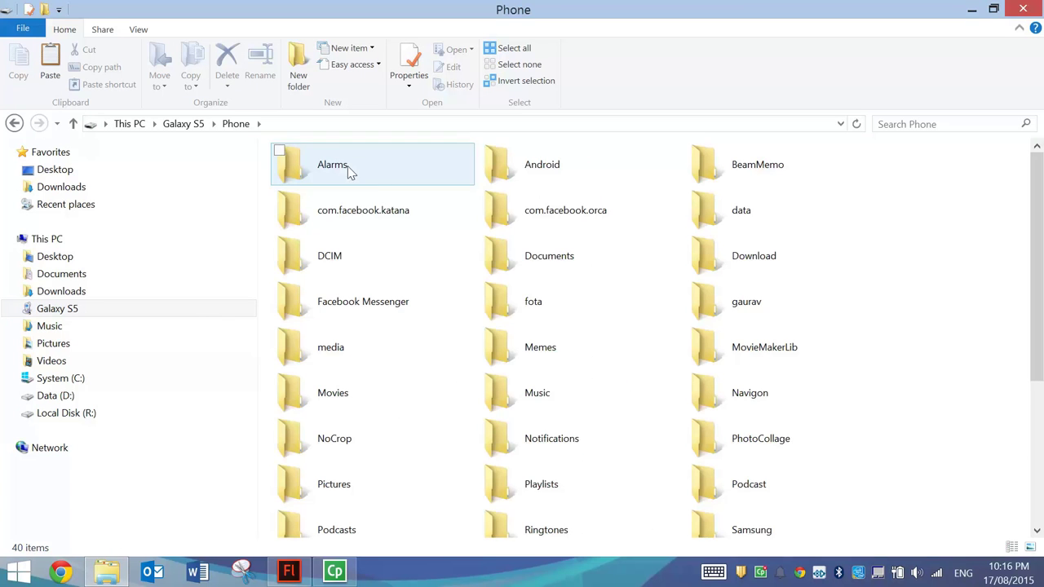
pyautogui.doubleClick(546, 274)
pyautogui.rightClick(531, 265)
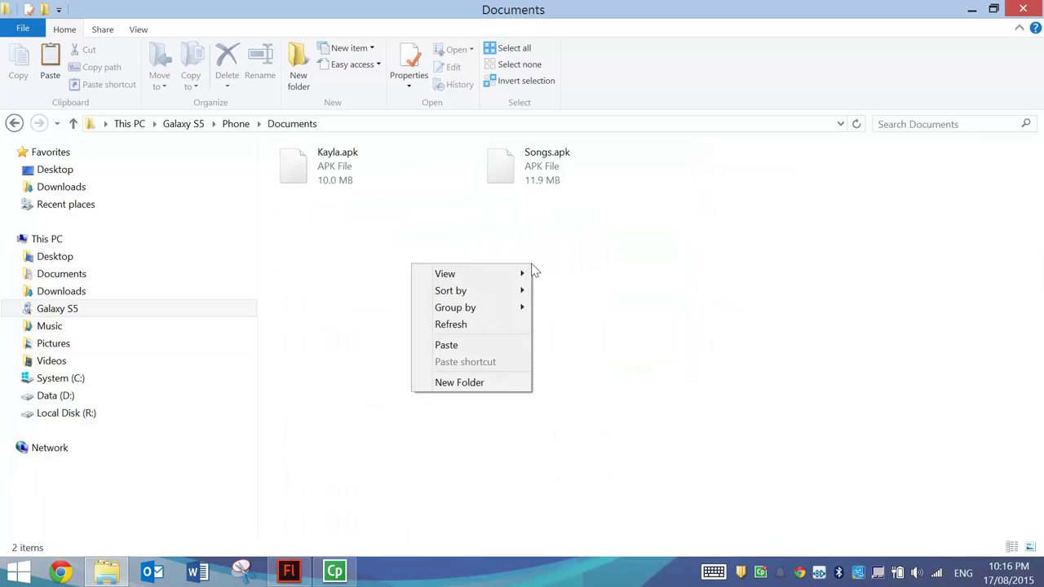
pyautogui.click(456, 346)
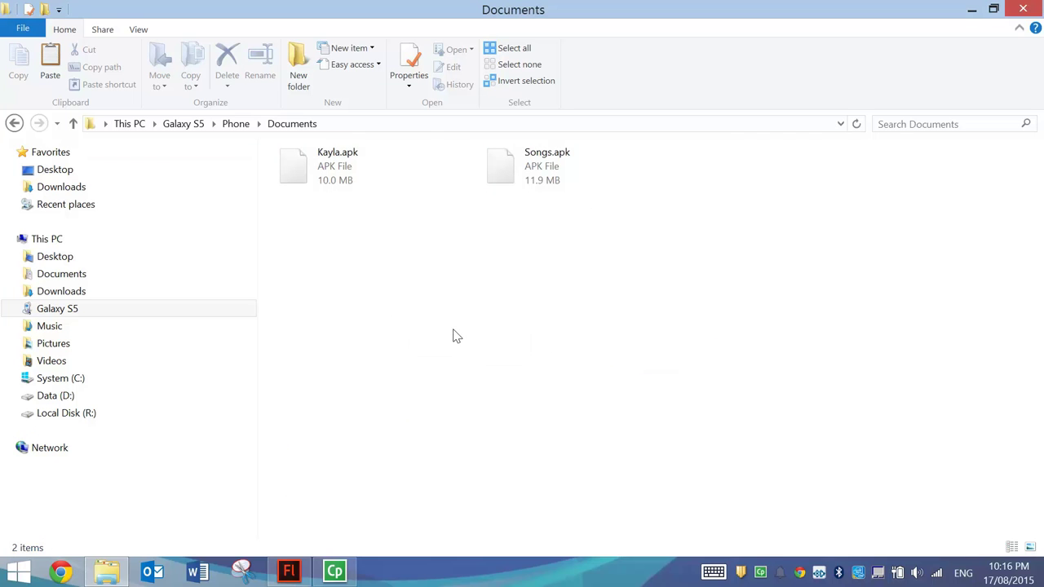
pyautogui.click(750, 184)
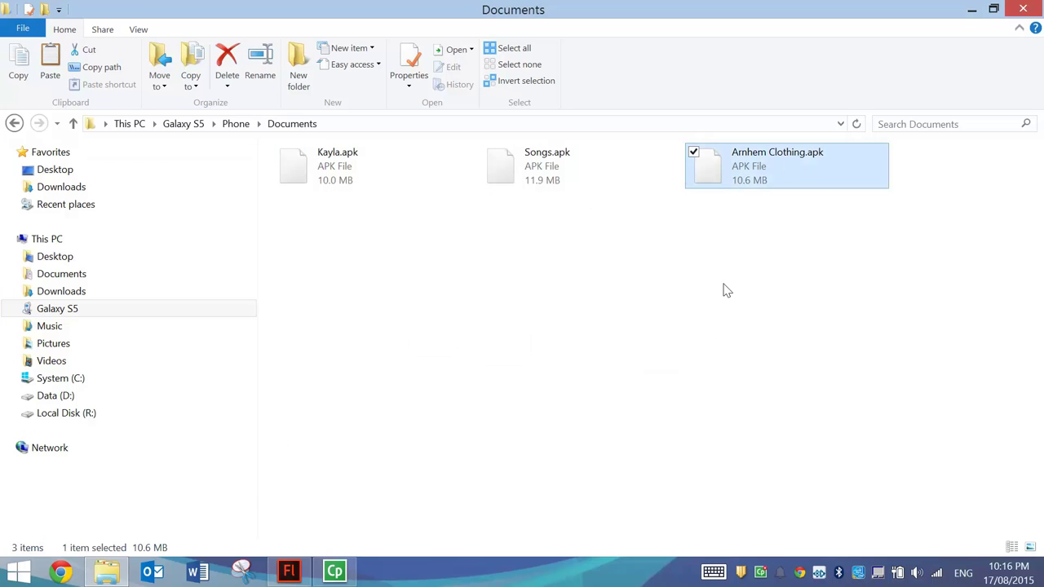
pyautogui.click(678, 345)
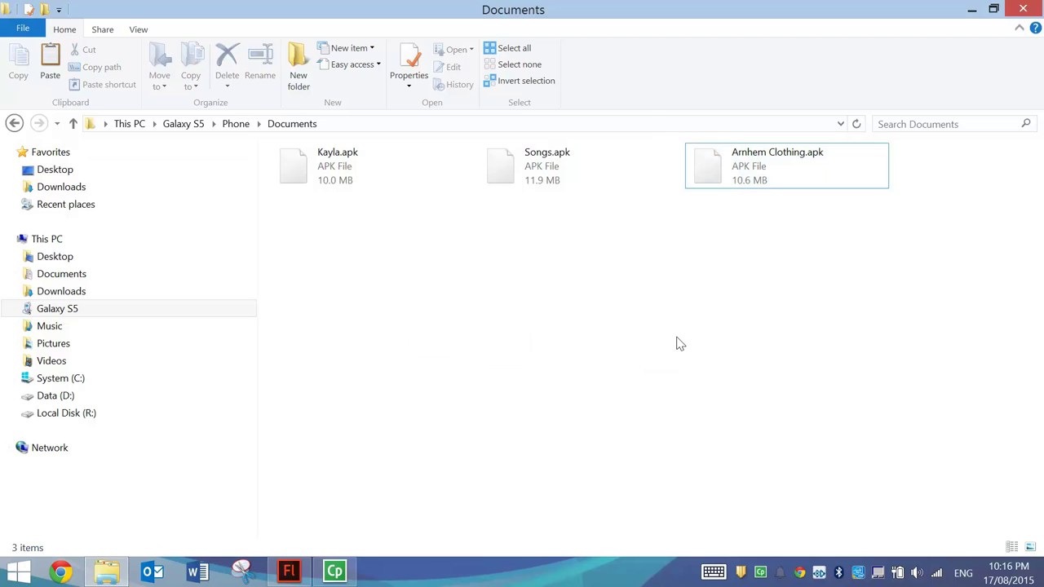
# Search Windows for "camera" from the Start screen and open the Camera app.
pyautogui.click(36, 564)
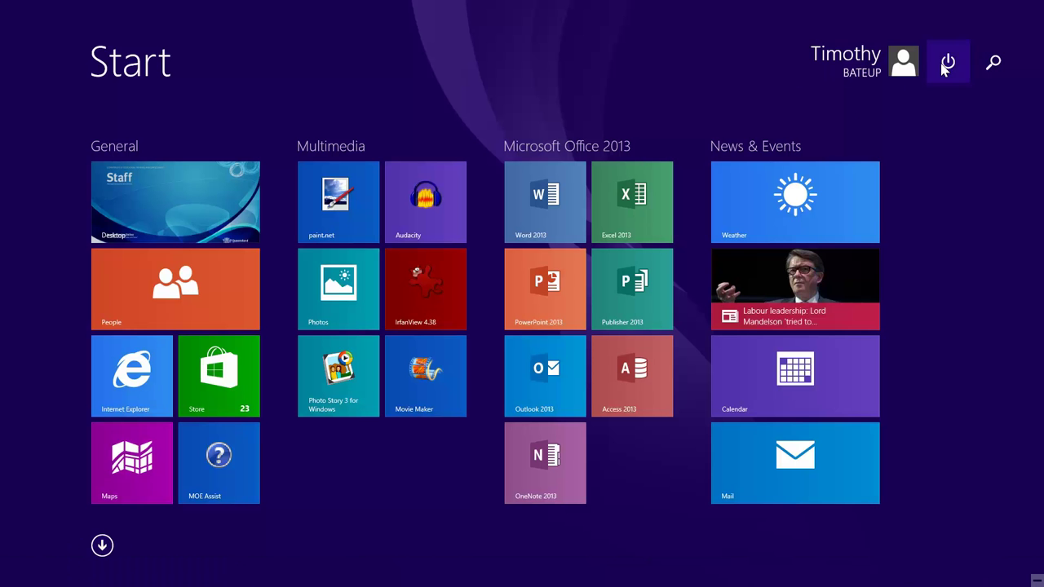
pyautogui.click(992, 64)
pyautogui.write('camera')
pyautogui.click(893, 155)
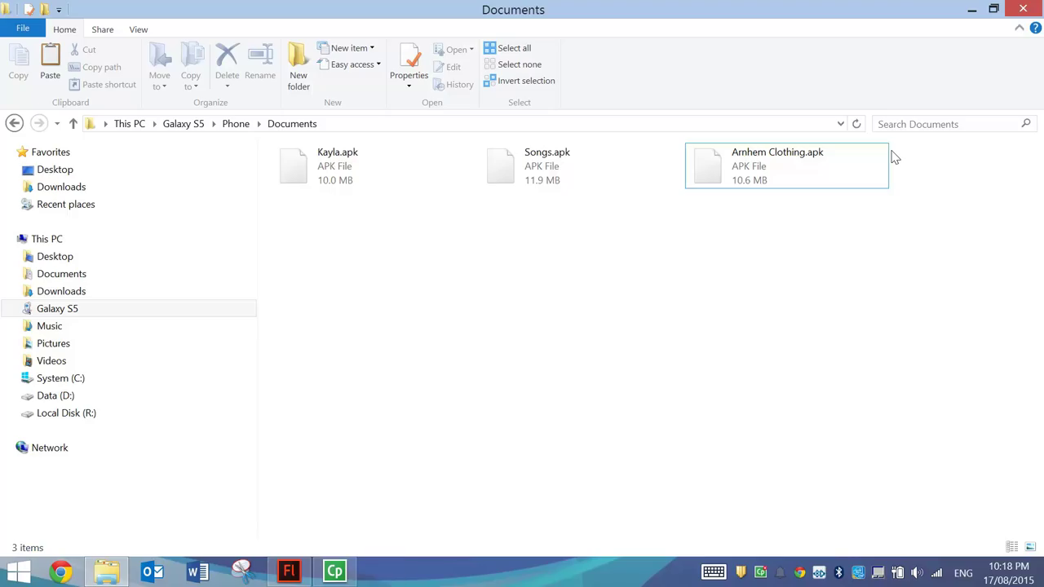
# Switch back to Flash Professional and check whether Arnhem Clothing.fla still needs saving.
pyautogui.click(275, 576)
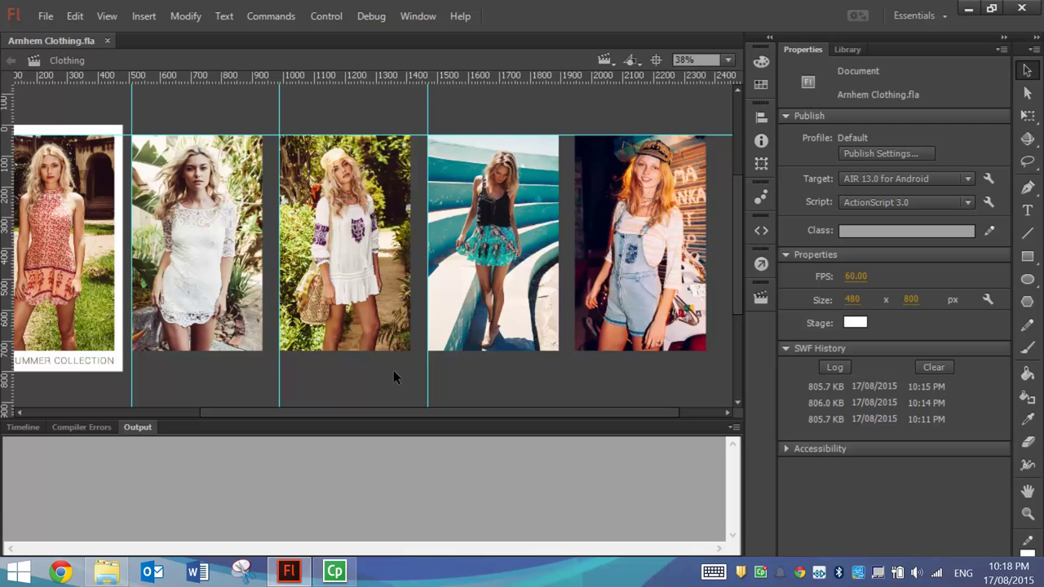
pyautogui.click(46, 17)
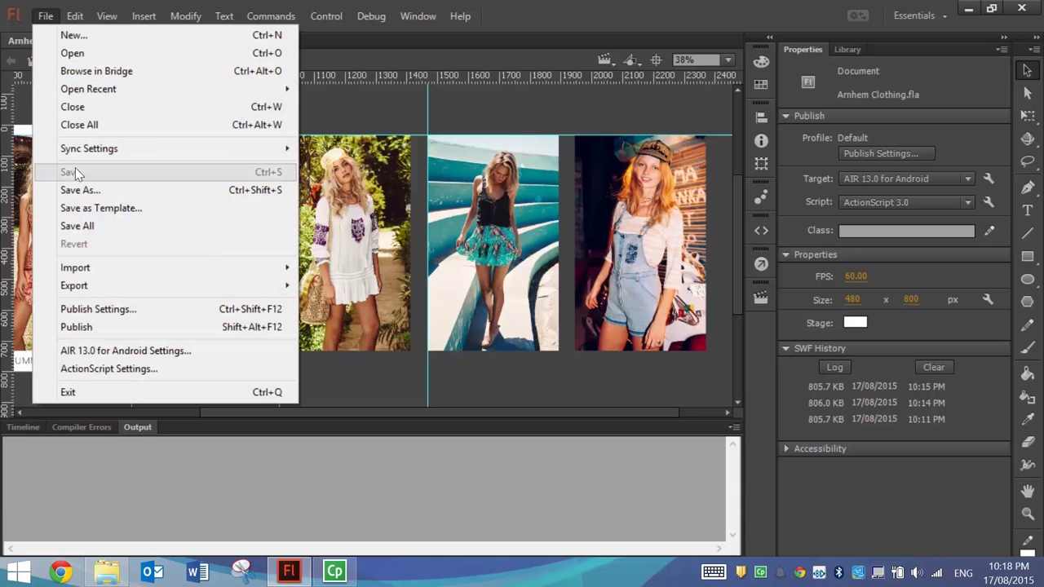
pyautogui.click(639, 7)
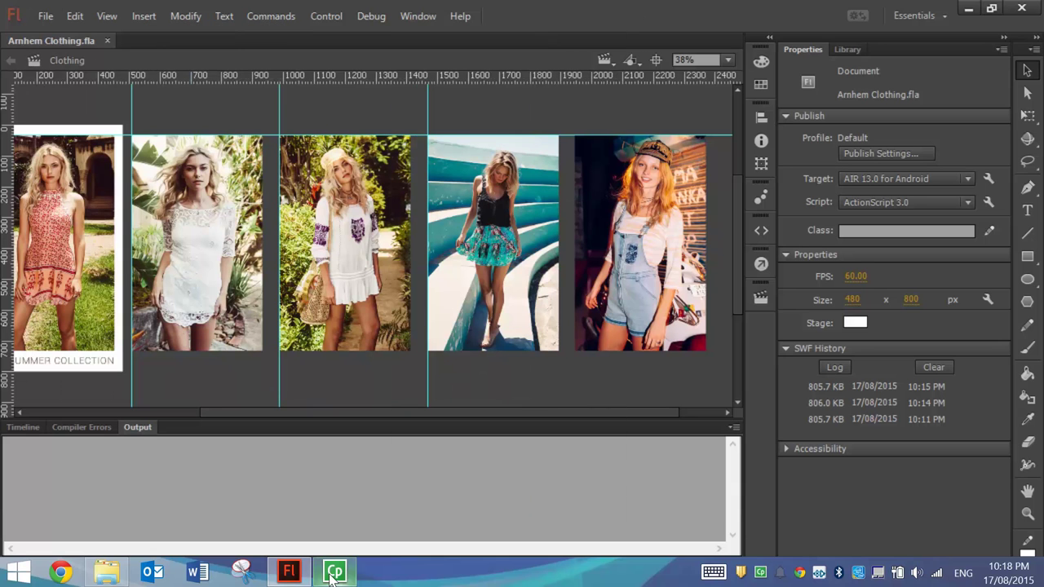